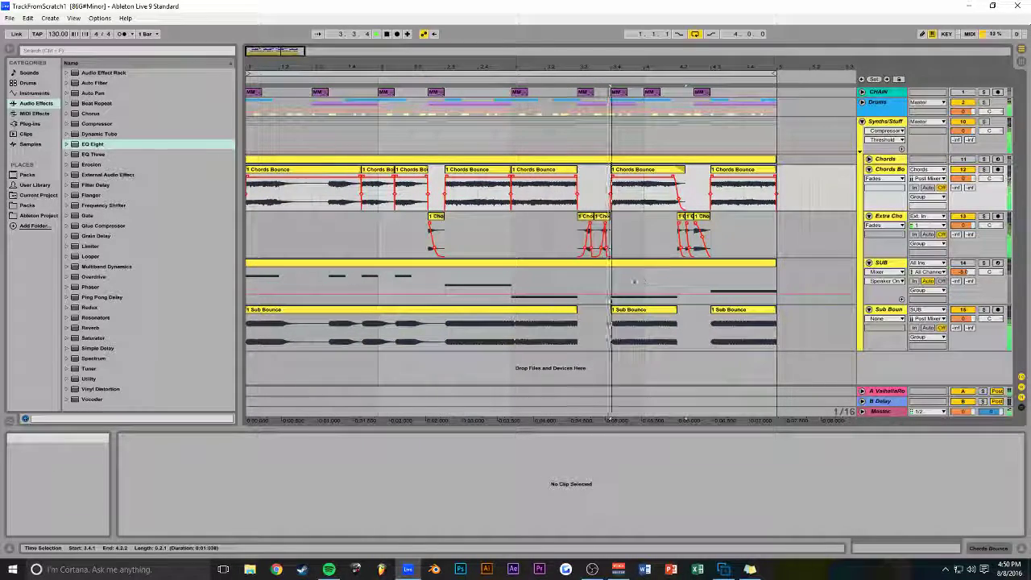
Fold the Chords Bounce, Extra Chords, SUB and Sub Bounce tracks
click(869, 169)
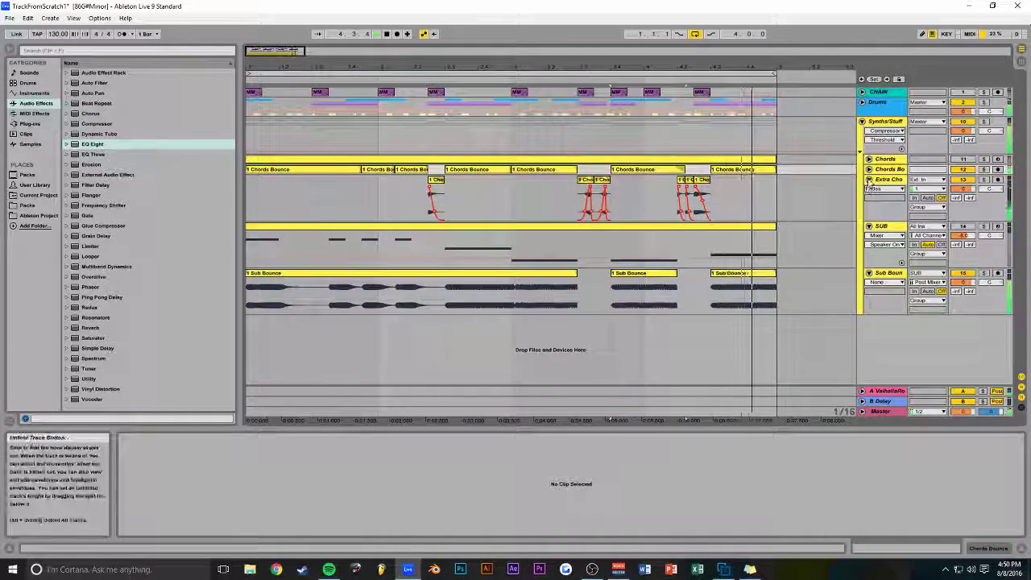
click(868, 179)
click(869, 190)
click(869, 200)
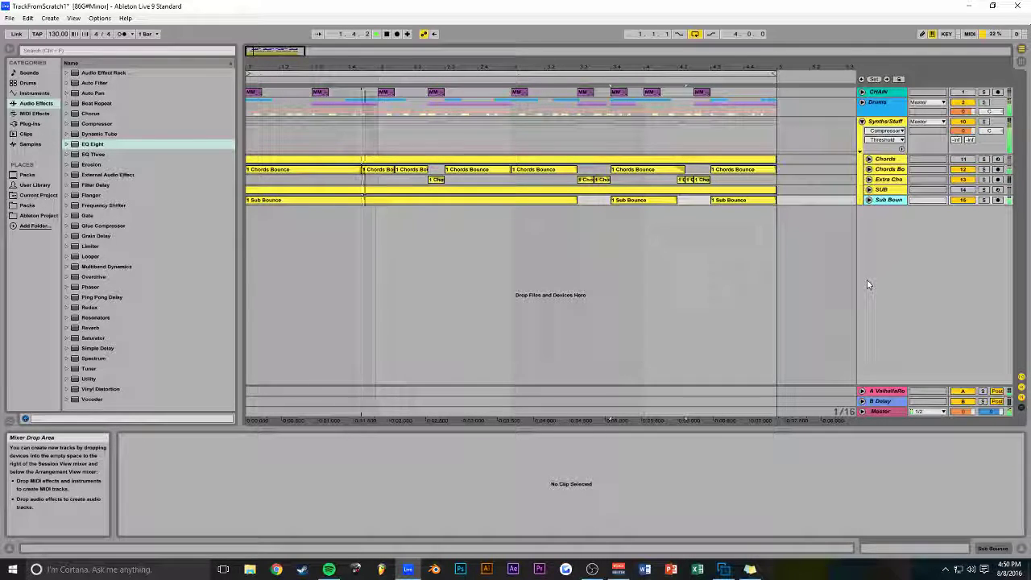
Insert a MIDI track below Sub Bounce, name it Music Box, and list the available plug-ins
key(ctrl+shift+t)
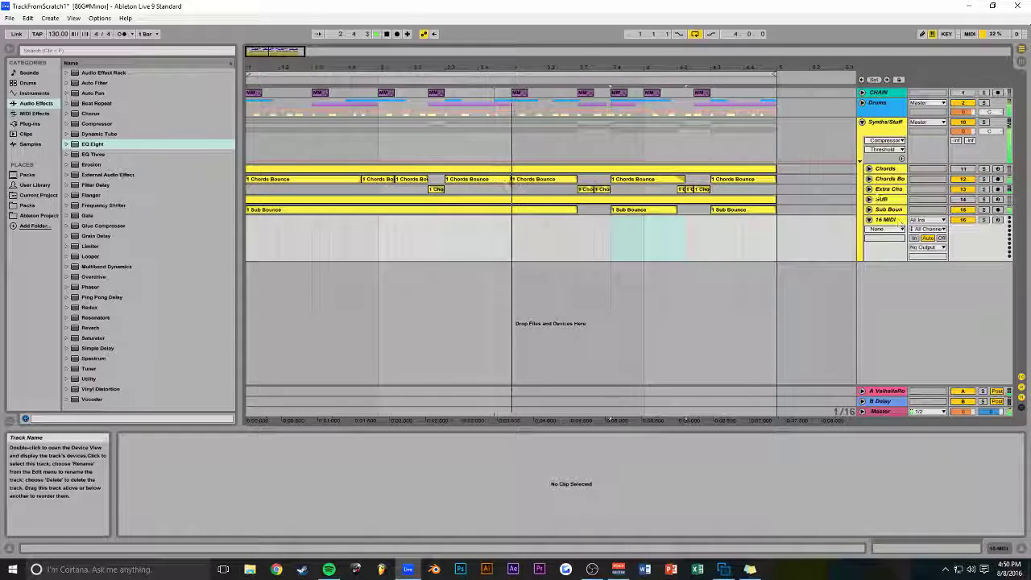
key(ctrl+r)
text(Lead)
key(Return)
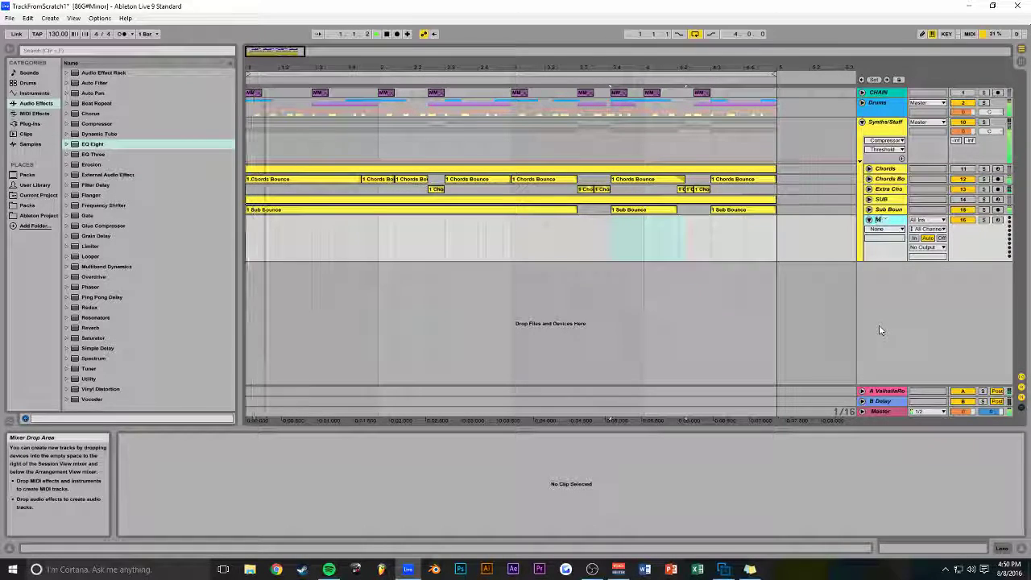
text(c Box)
key(Return)
click(29, 124)
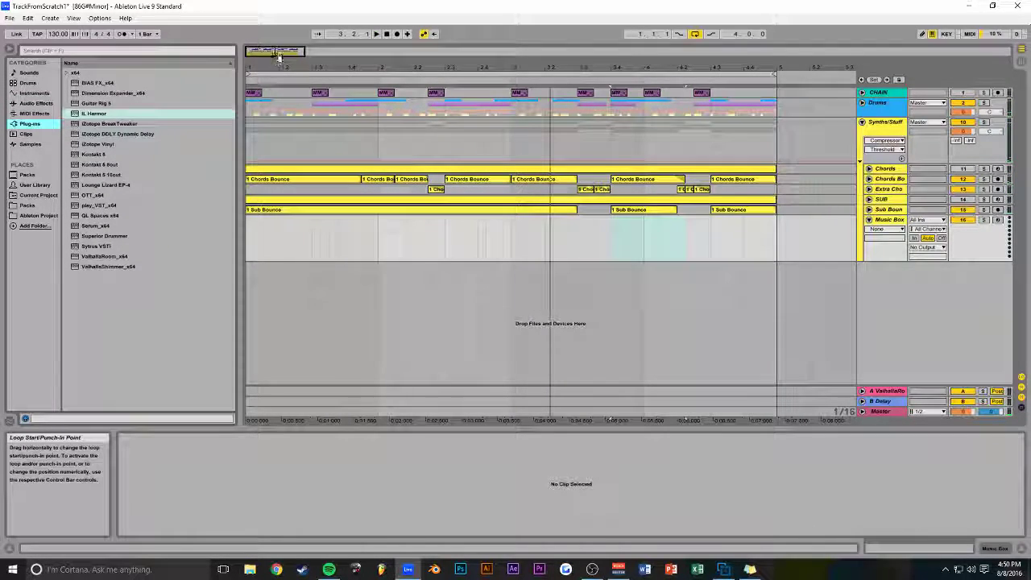
Extend the arrangement loop to eight bars and duplicate the four bars of clips on all tracks
drag(279, 53, 341, 54)
drag(489, 75, 590, 74)
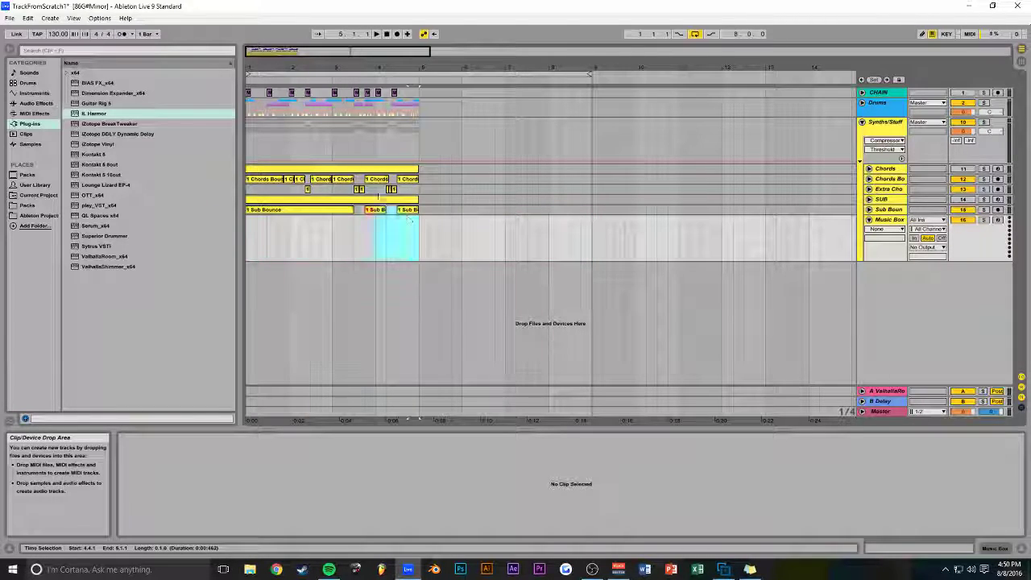
key(ctrl+a)
key(ctrl+d)
key(space)
Create an empty eight-bar MIDI clip on the Music Box track, starting at bar 1
drag(427, 51, 410, 53)
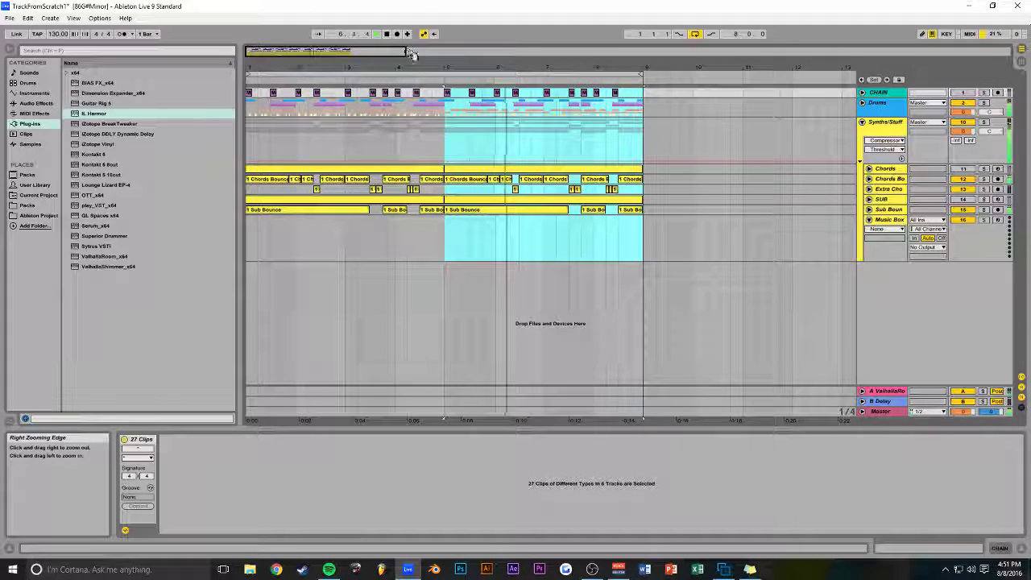
drag(263, 242, 644, 239)
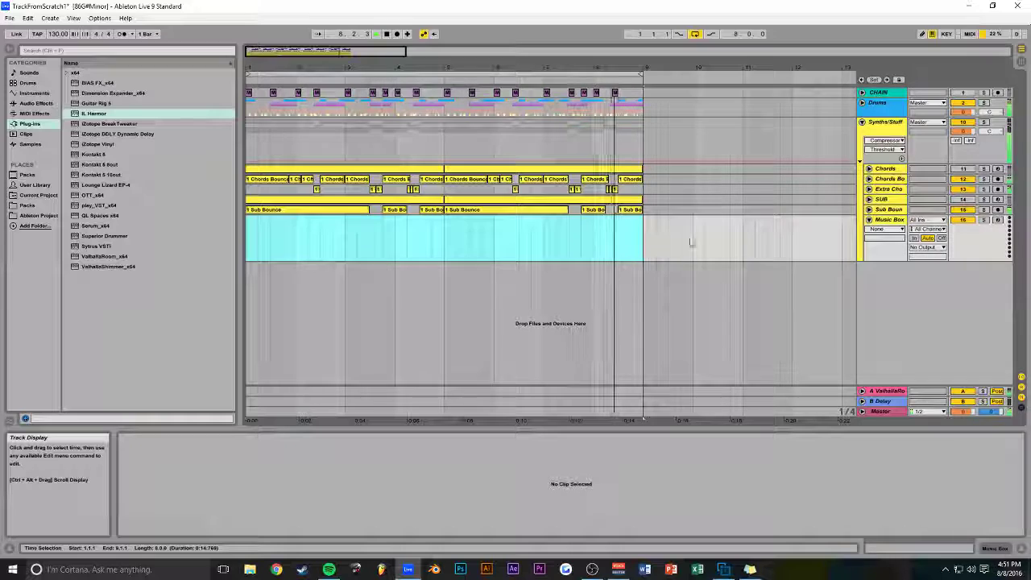
key(ctrl+shift+m)
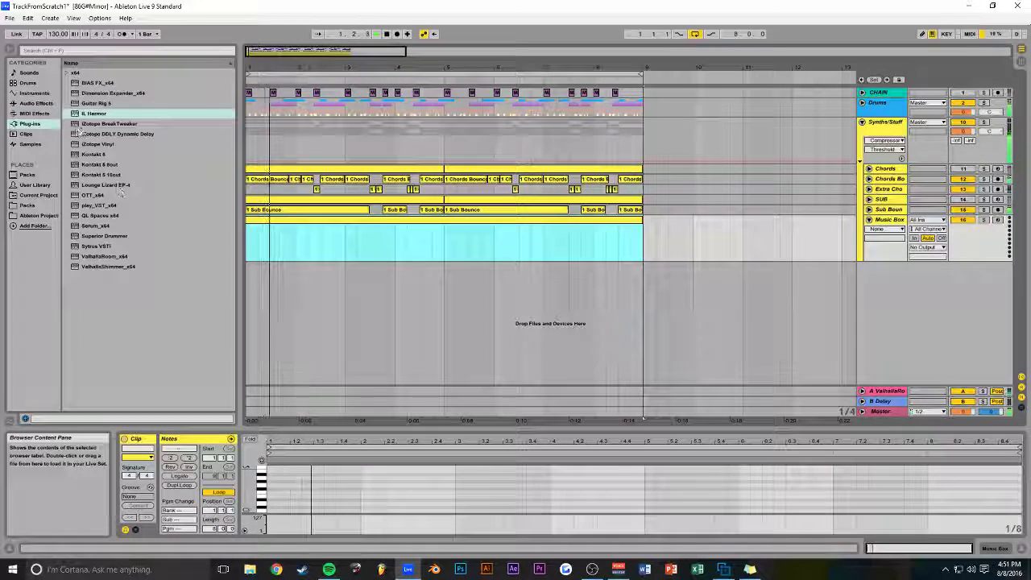
Load play_VST_x64 on the Music Box track with the Music Box.ewi instrument from EW Goliath's Keyboard Mallet Instr folder
click(91, 206)
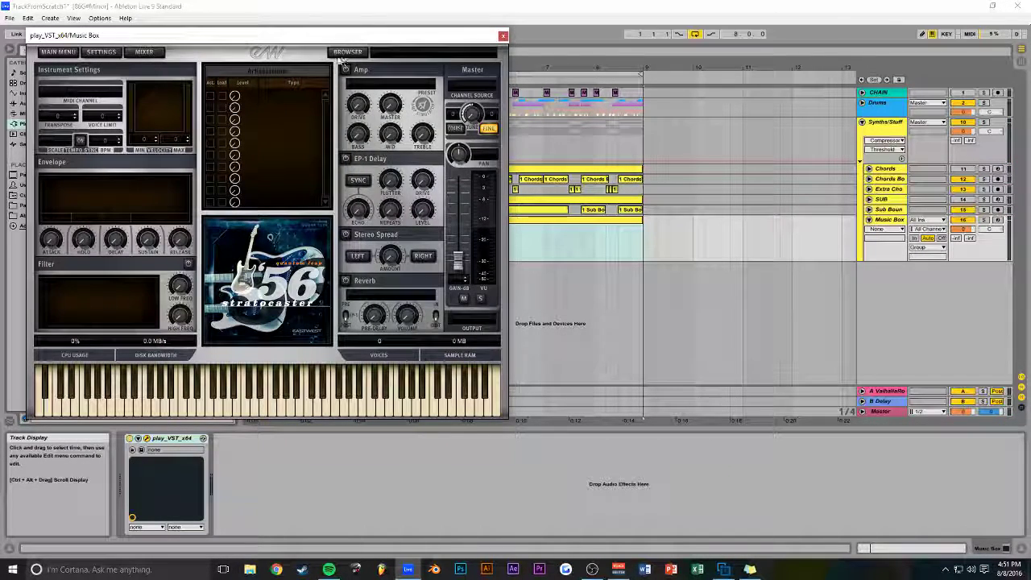
click(345, 53)
click(64, 235)
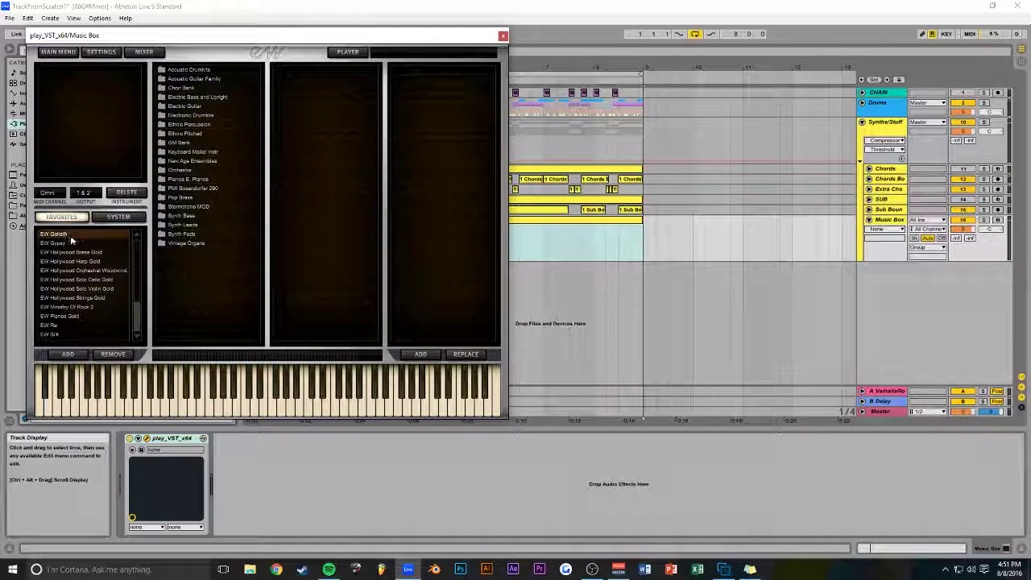
click(194, 151)
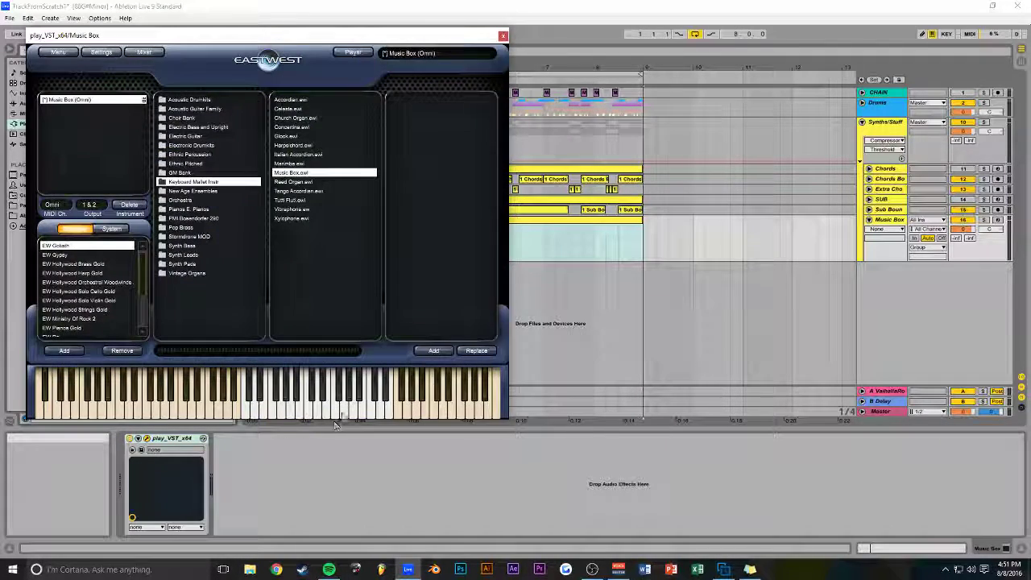
click(503, 35)
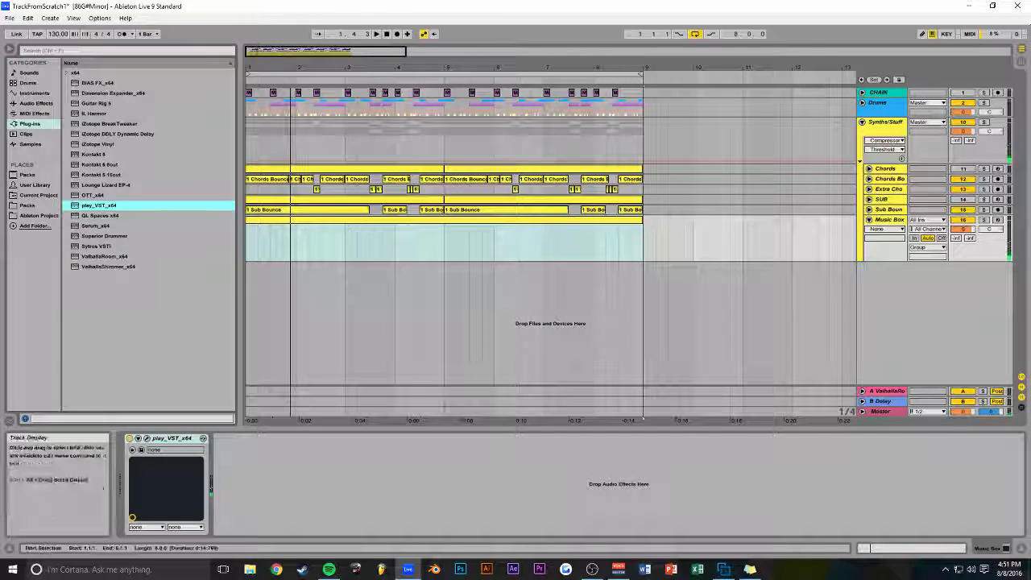
Set the Music Box track volume to -5 and play the loop briefly
click(968, 229)
text(-5)
key(Return)
key(space)
key(space)
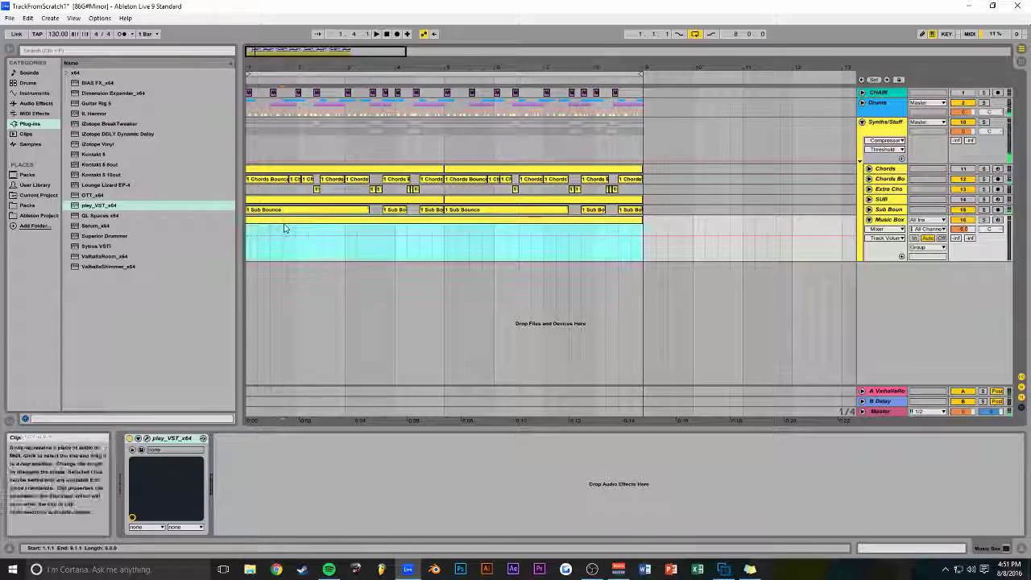
Open the Music Box clip in an enlarged note editor and place two-beat F4 notes at 1.1 and 2.3
double_click(283, 222)
drag(300, 427, 305, 260)
drag(247, 370, 255, 370)
click(261, 296)
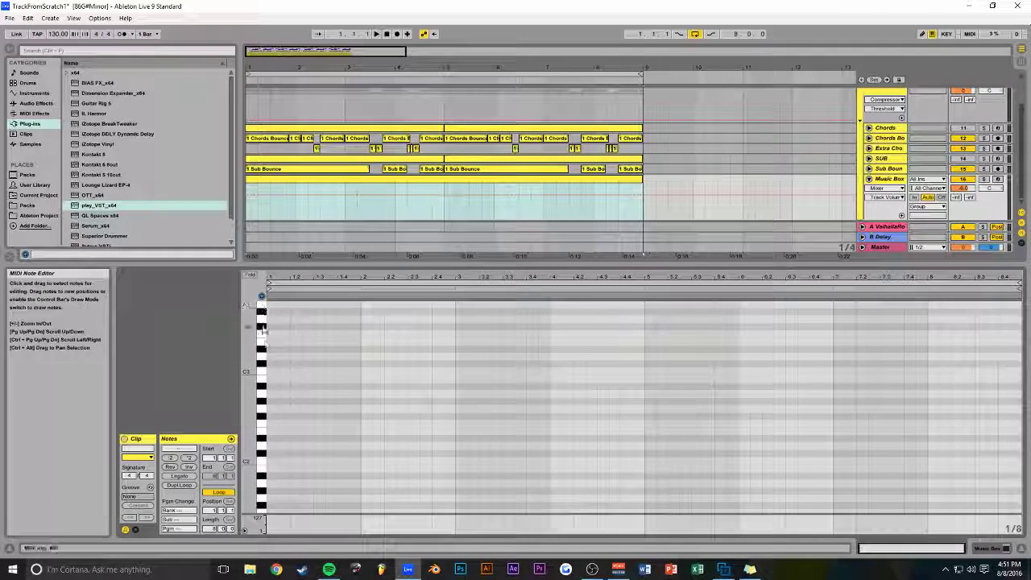
scroll(263, 354, up, 5)
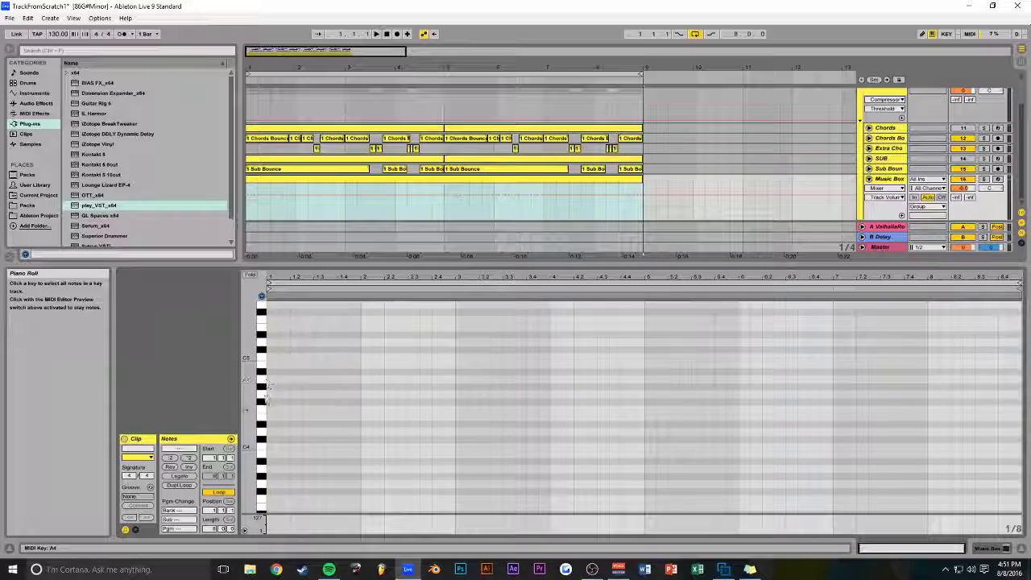
click(272, 413)
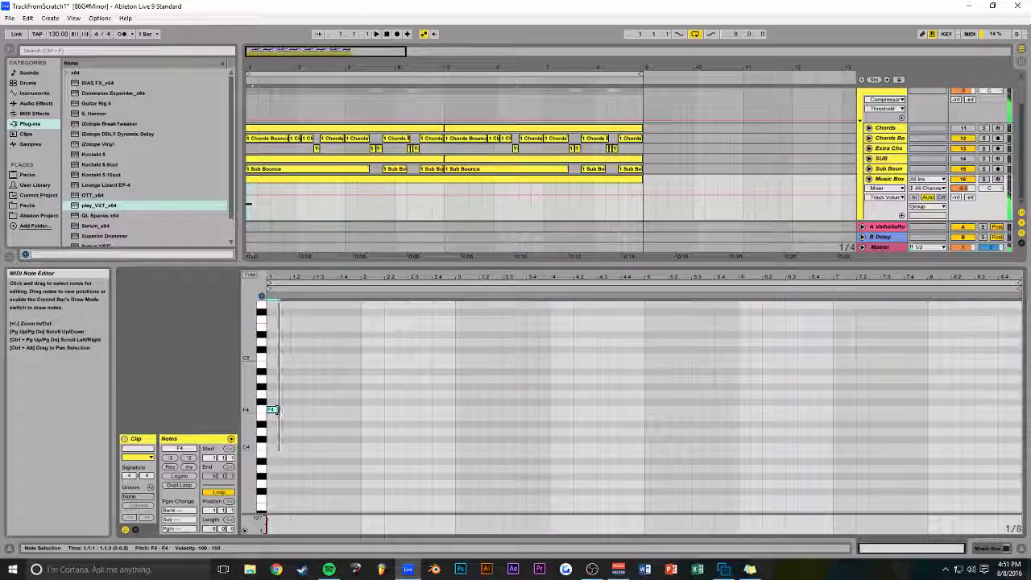
drag(369, 410, 437, 414)
key(space)
key(space)
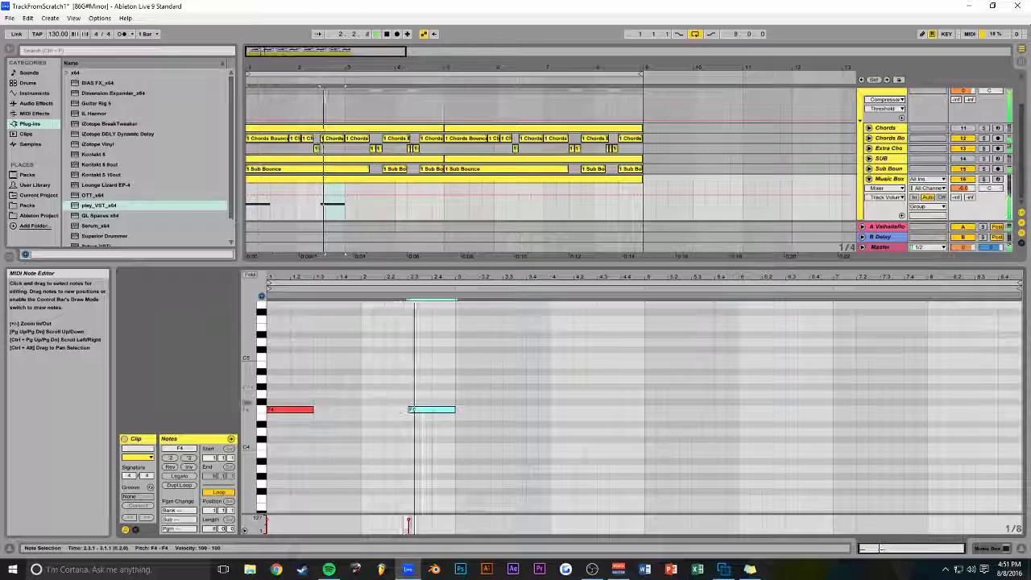
Lower the note at 2.3 to E4 and add two-beat C4 notes at 3.1 and 4.3
drag(430, 411, 475, 439)
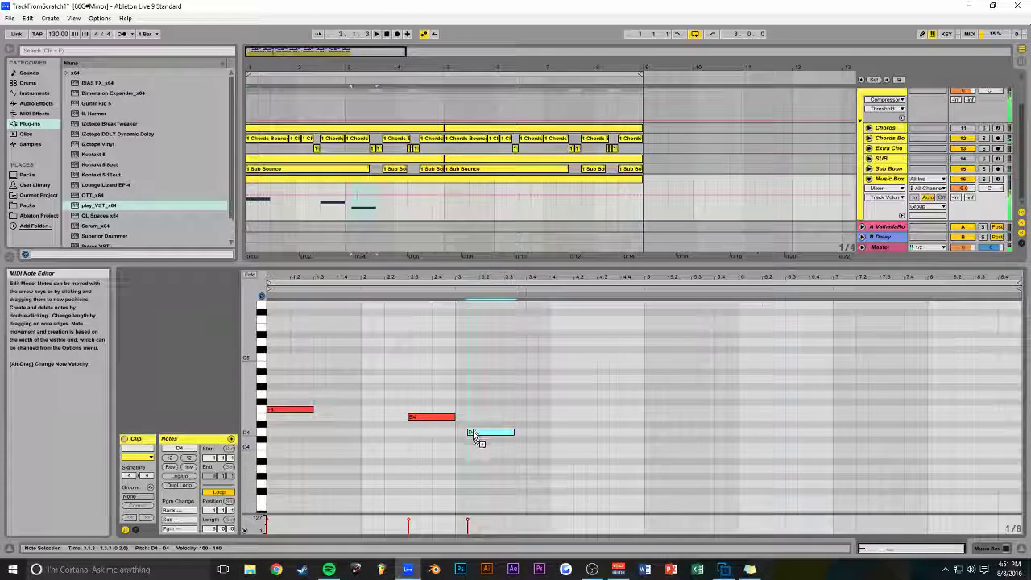
scroll(466, 436, down, 2)
drag(467, 404, 468, 418)
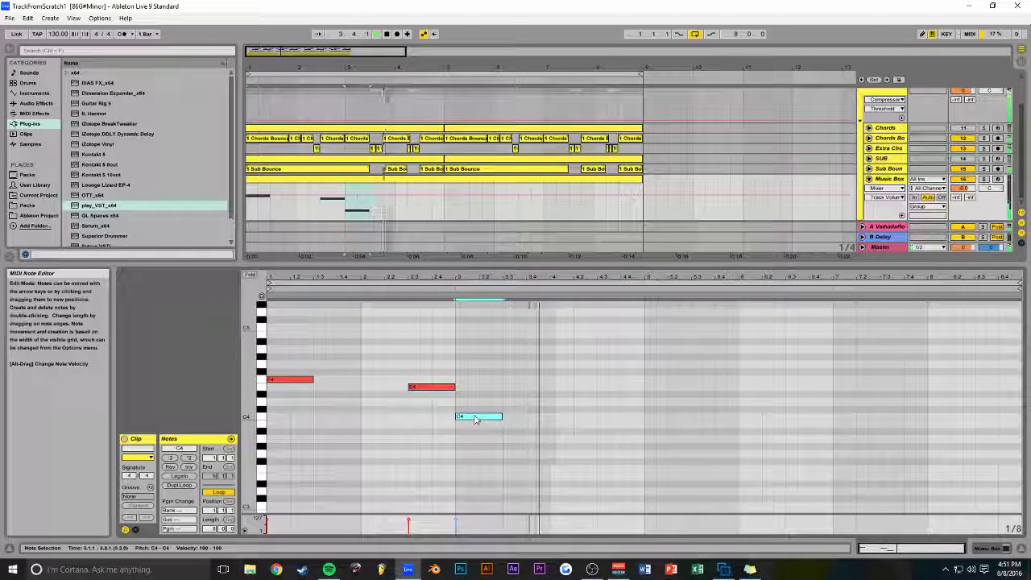
drag(475, 419, 610, 418)
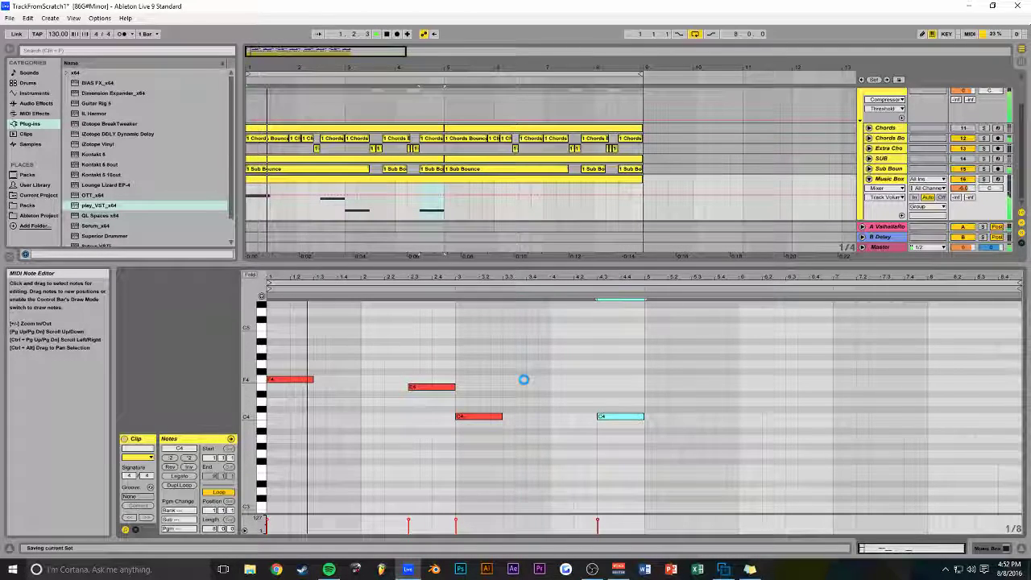
Lower the note at 4.3 to A#3, add a copy at 5.1 on A3, and play the melody
scroll(564, 390, down, 3)
scroll(548, 379, up, 1)
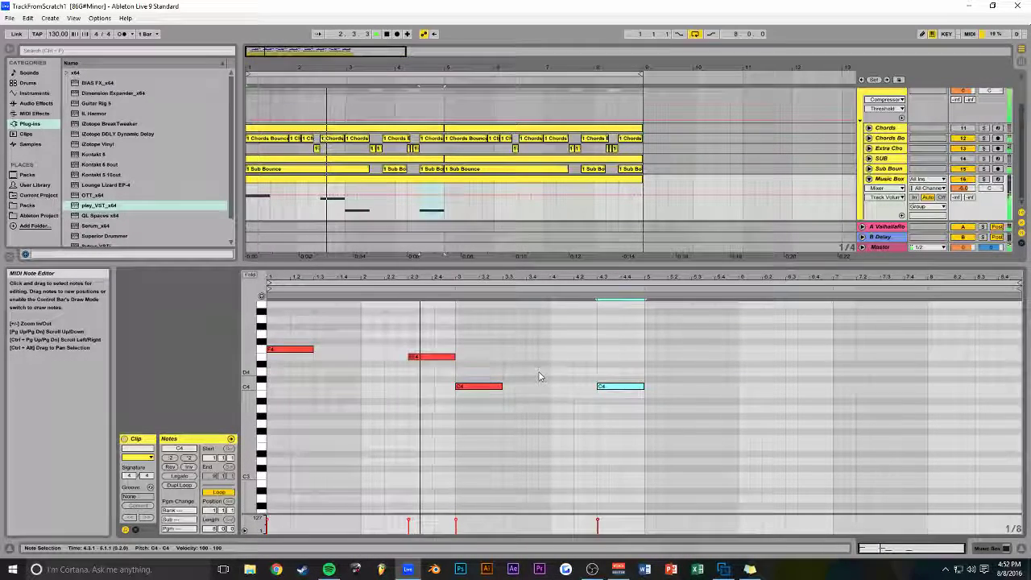
drag(610, 392, 610, 407)
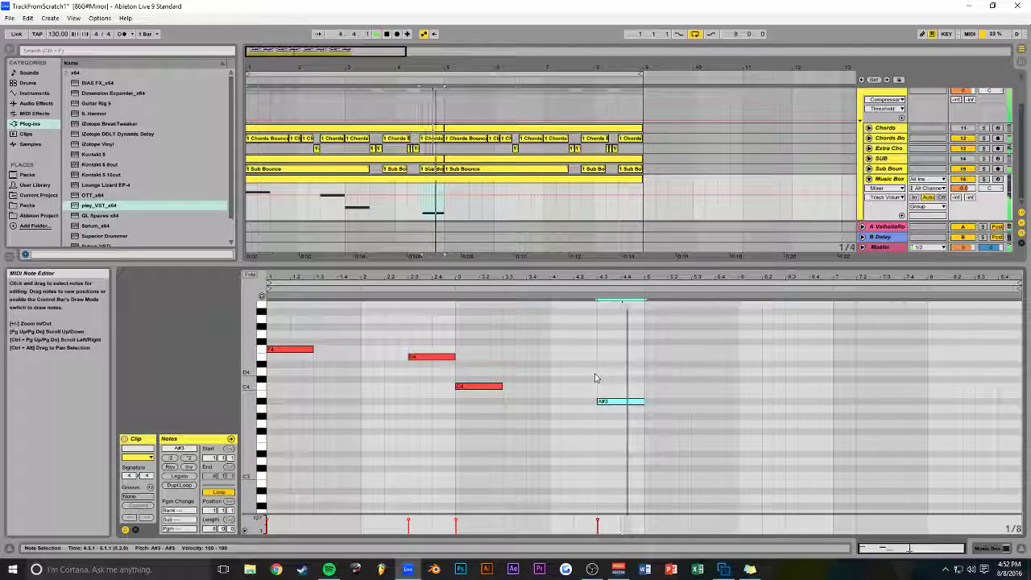
ctrl+drag(615, 402, 666, 416)
key(space)
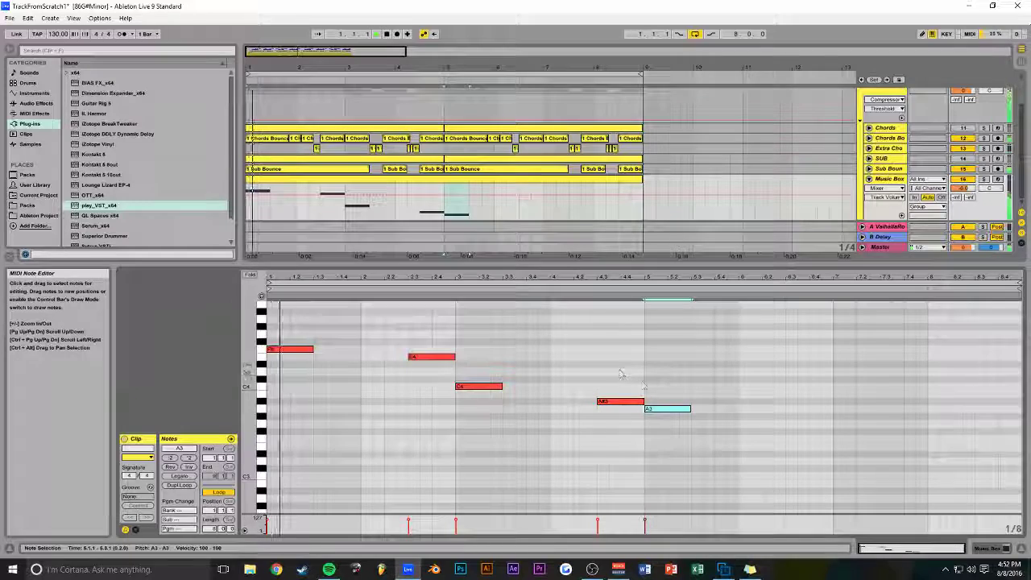
Copy the last note to complete the melody with A3 at 6.3, A#3 at 7.1 and D4 at 8.3
scroll(750, 444, up, 2)
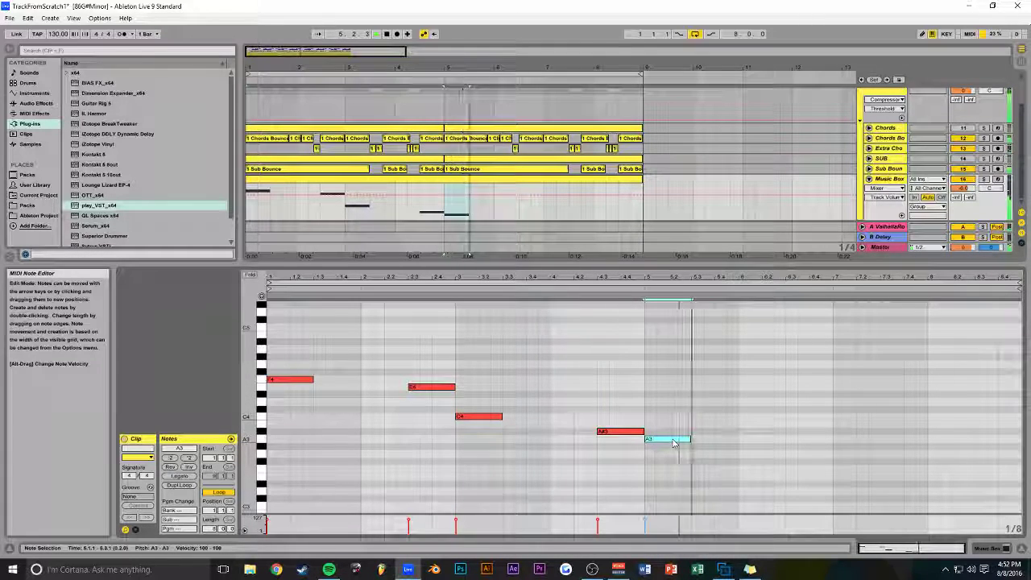
drag(661, 444, 973, 433)
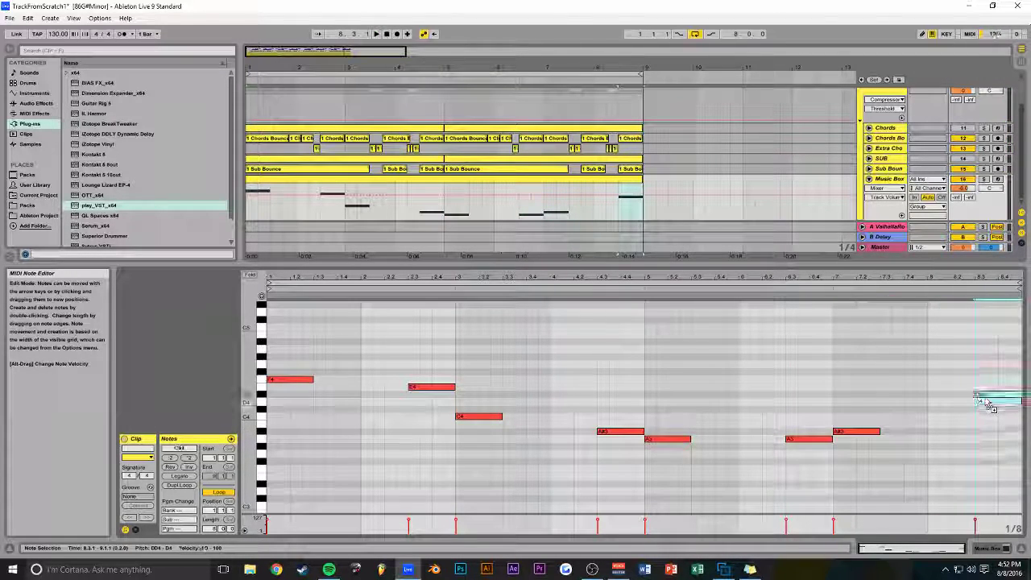
key(space)
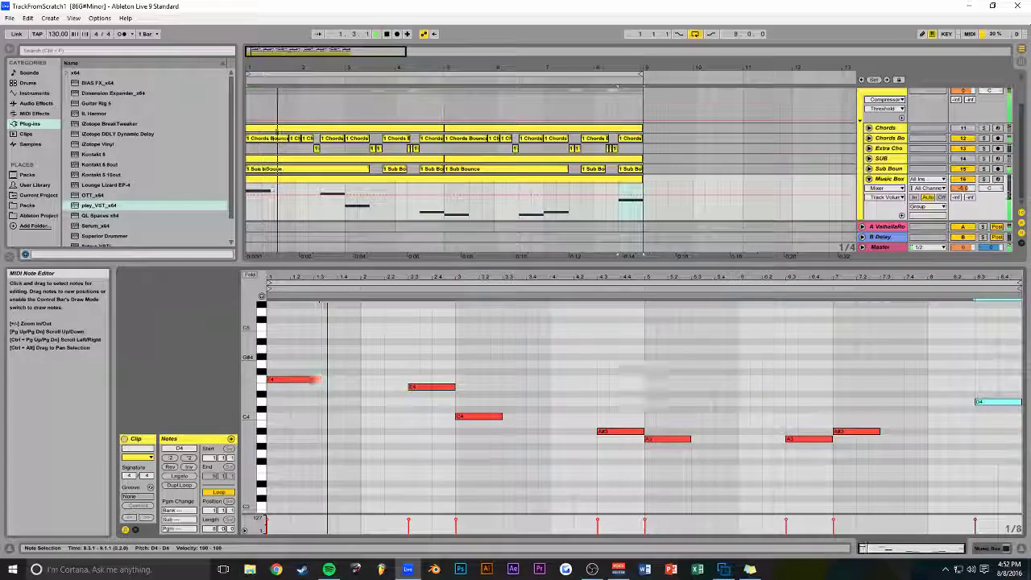
Select all the melody notes, set their velocity to 127 and transpose them up one octave
drag(741, 268, 738, 364)
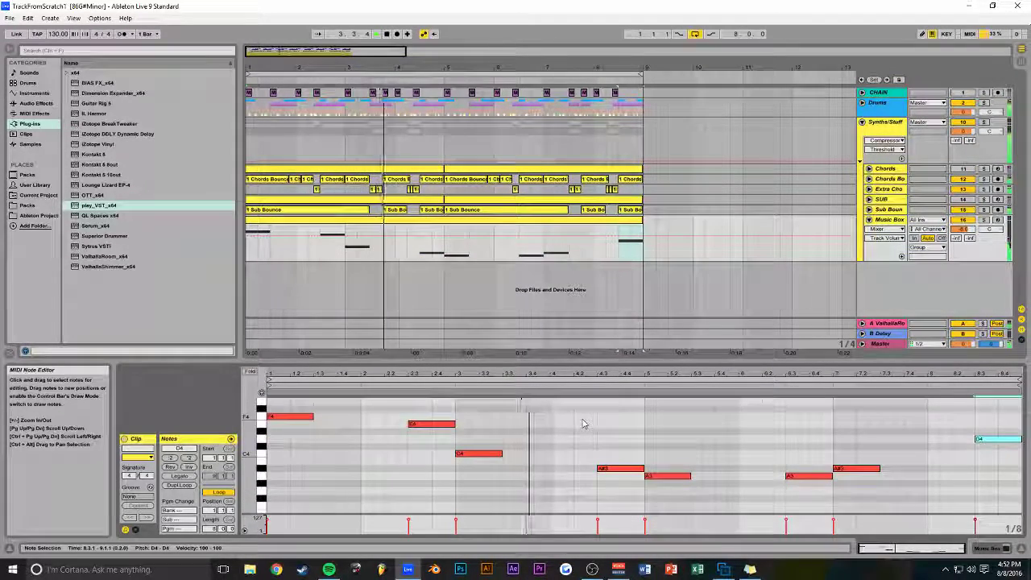
key(ctrl+a)
drag(247, 492, 241, 492)
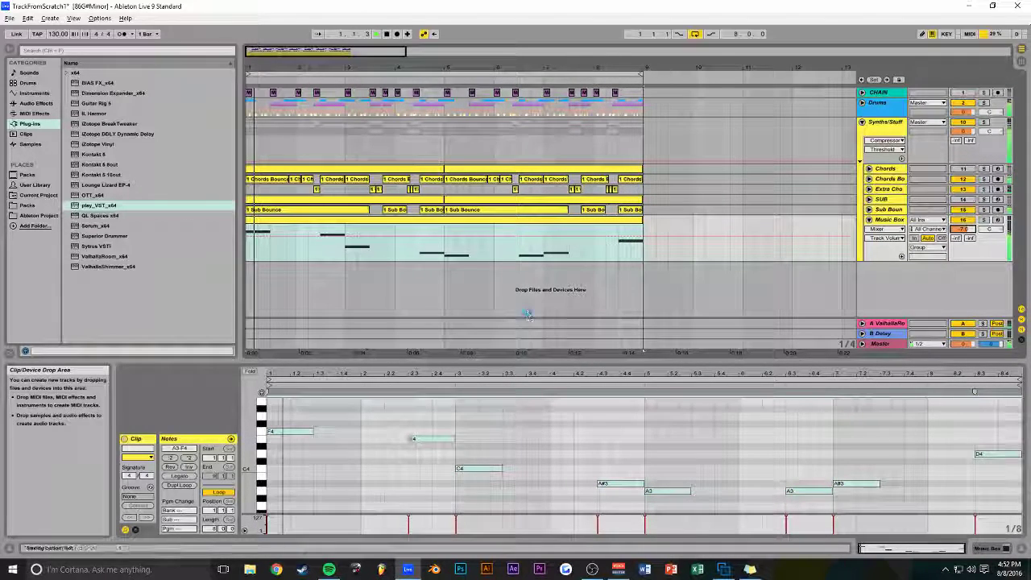
drag(396, 361, 396, 180)
scroll(540, 290, up, 3)
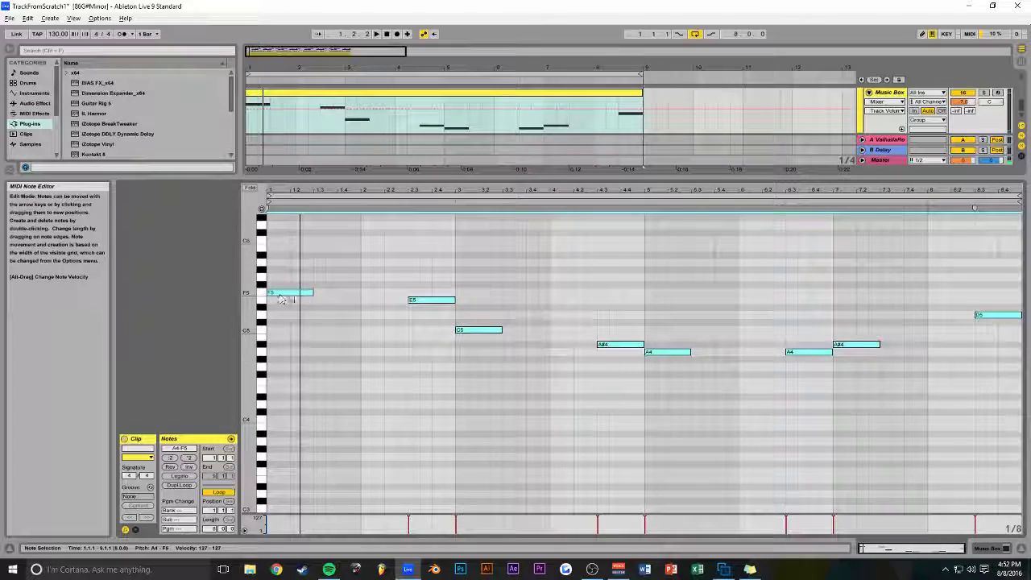
Lower the melody's opening note to F4, play back the result and save the set
click(317, 292)
click(295, 295)
drag(295, 296, 288, 330)
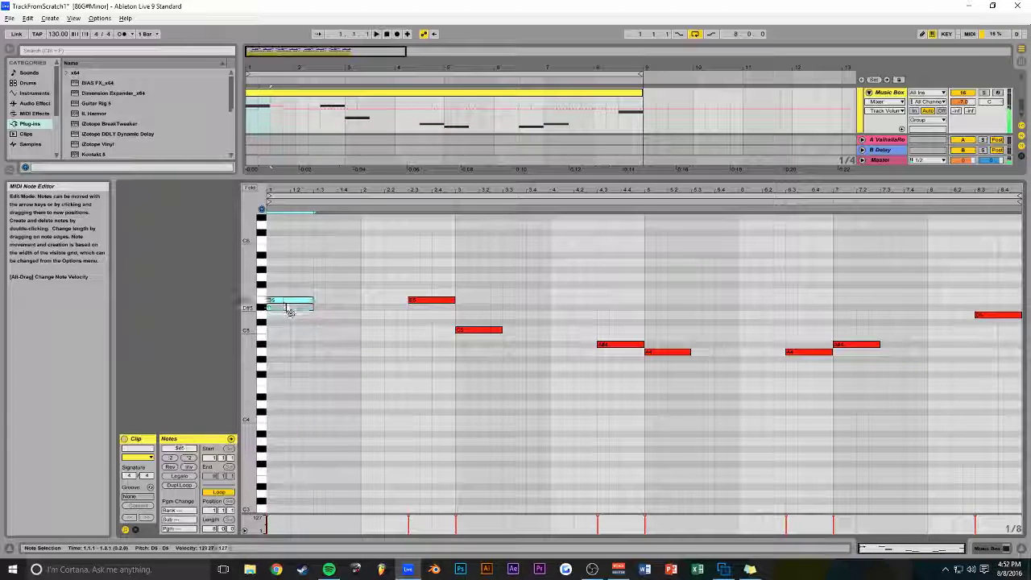
drag(285, 292, 295, 298)
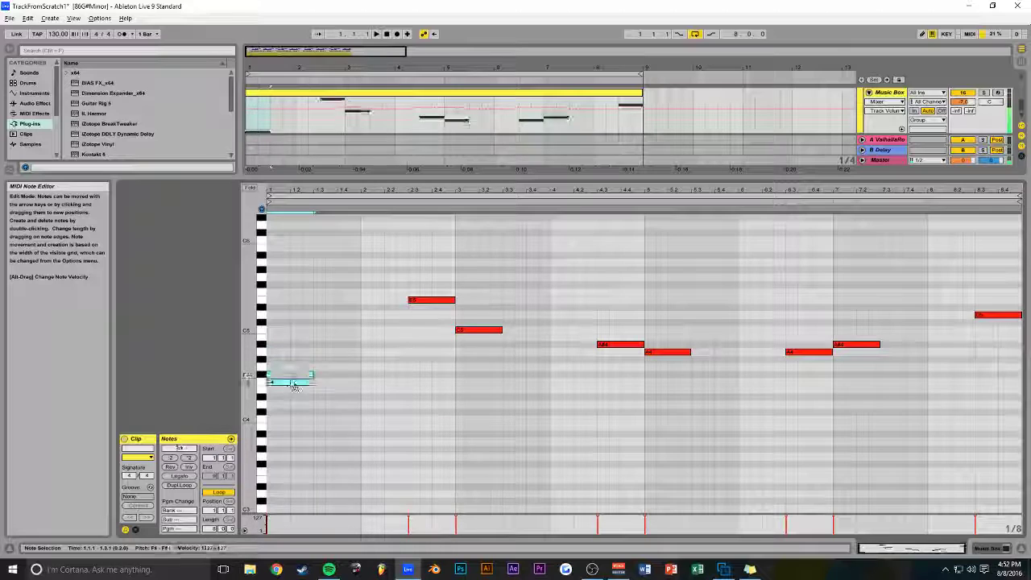
drag(292, 389, 292, 384)
key(space)
key(ctrl+s)
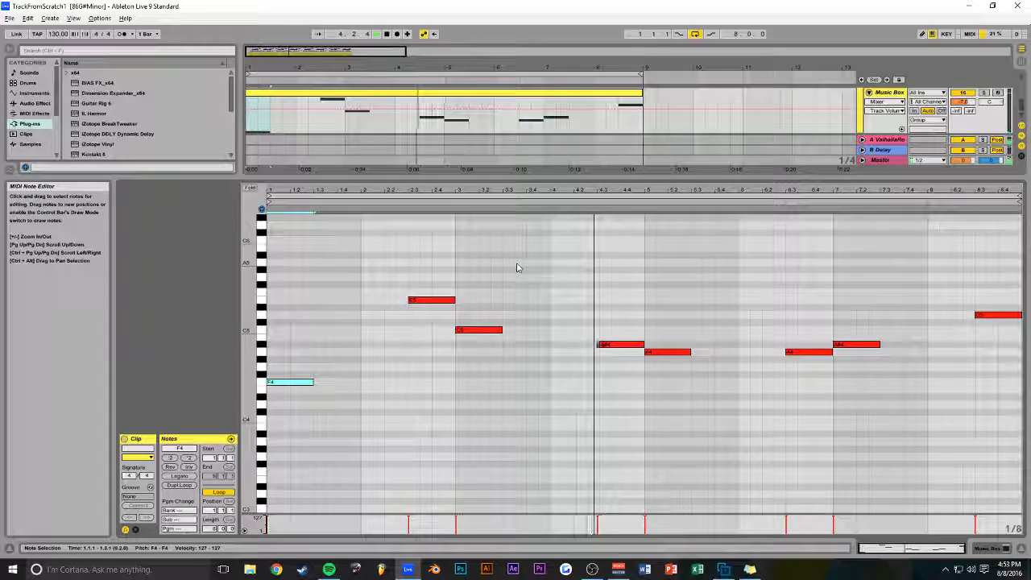
Shrink the note editor and zoom the arrangement in on the eight-bar loop during playback
drag(628, 177, 637, 427)
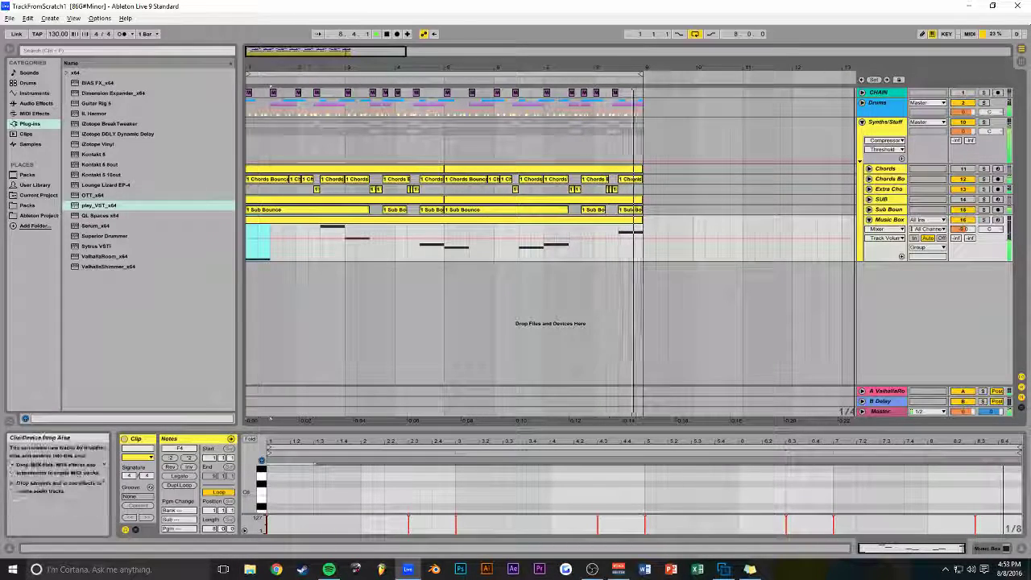
drag(405, 50, 380, 50)
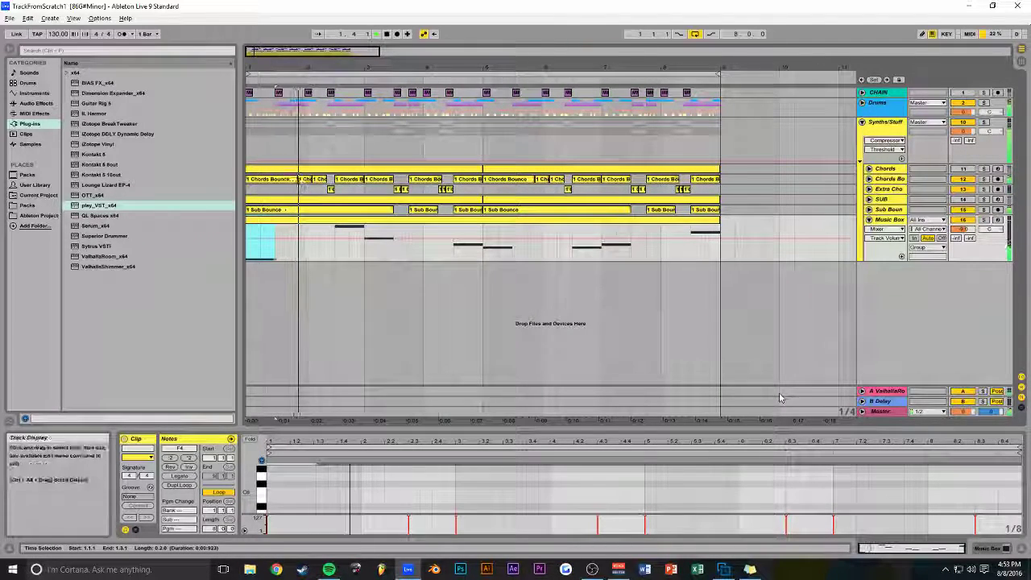
Enlarge the note editor for the Music Box clip and lower the melody's last note to A4
click(594, 229)
drag(701, 438, 701, 241)
click(988, 373)
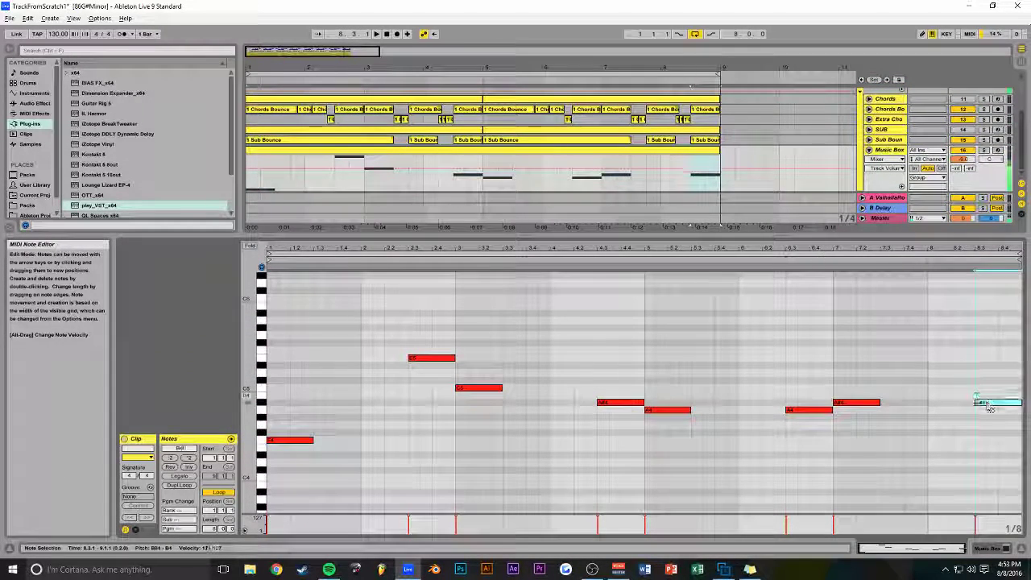
click(832, 384)
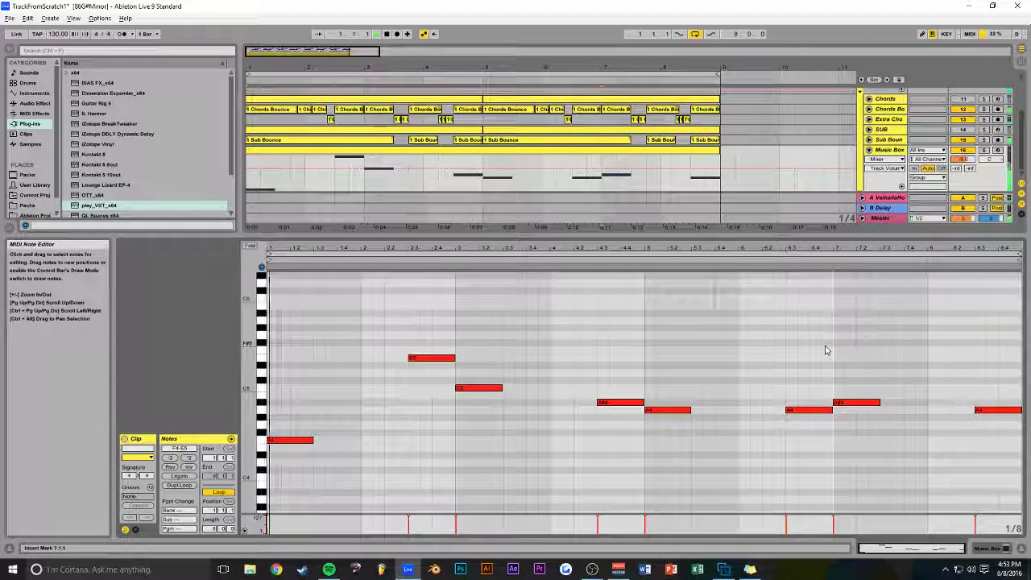
Add an EQ Eight to the Music Box track and set its first band as a low cut around 250 Hz
click(987, 548)
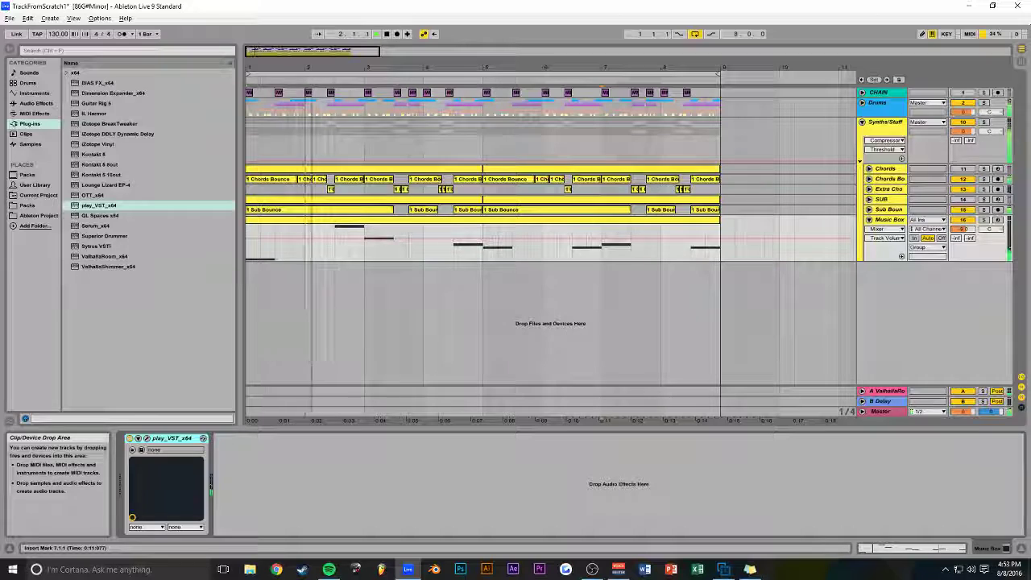
click(36, 106)
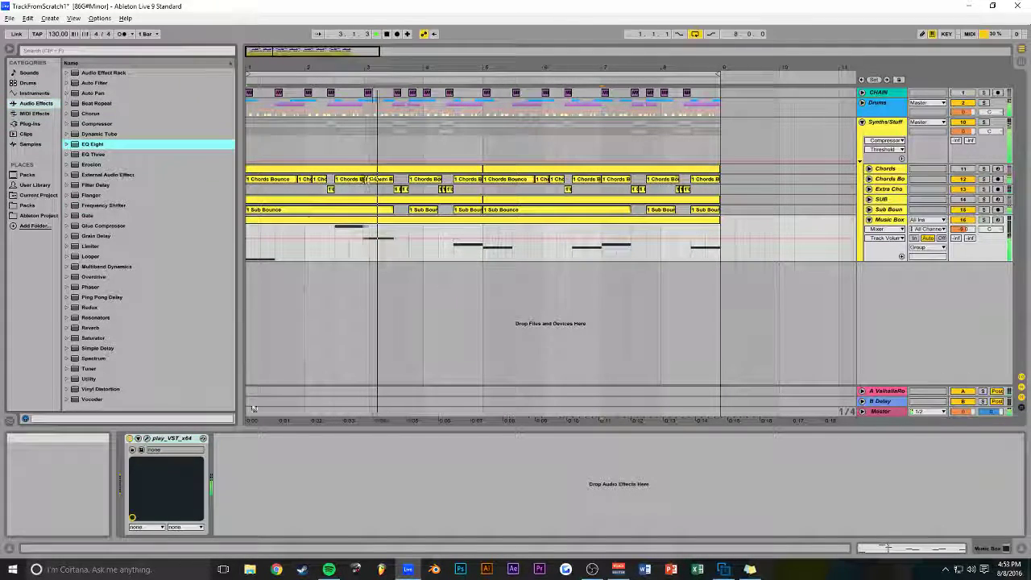
drag(92, 143, 260, 484)
click(258, 523)
click(252, 468)
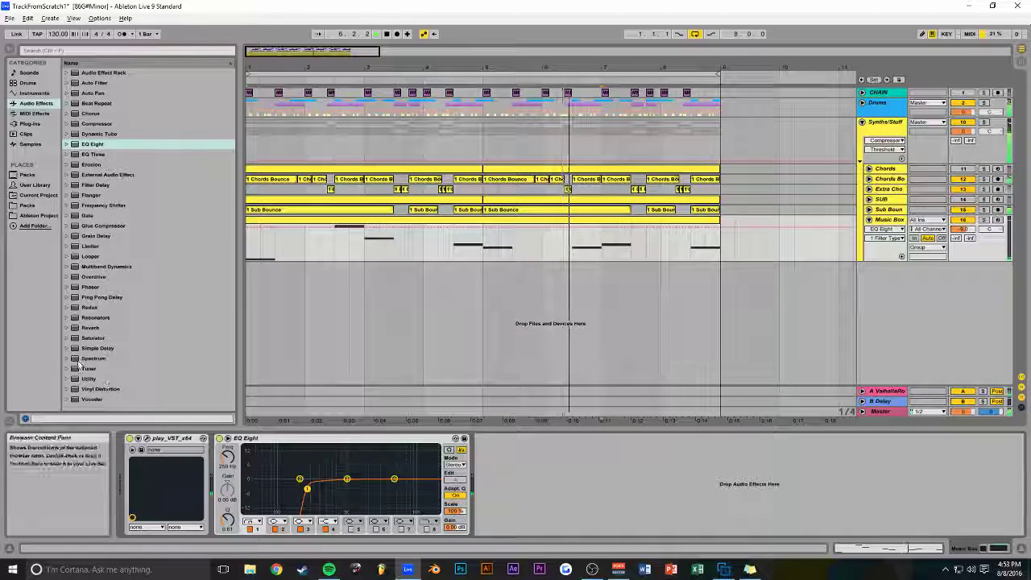
Raise the Music Box track's send to the ValhallaRoom return and add a Ping Pong Delay after its EQ
drag(956, 238, 956, 197)
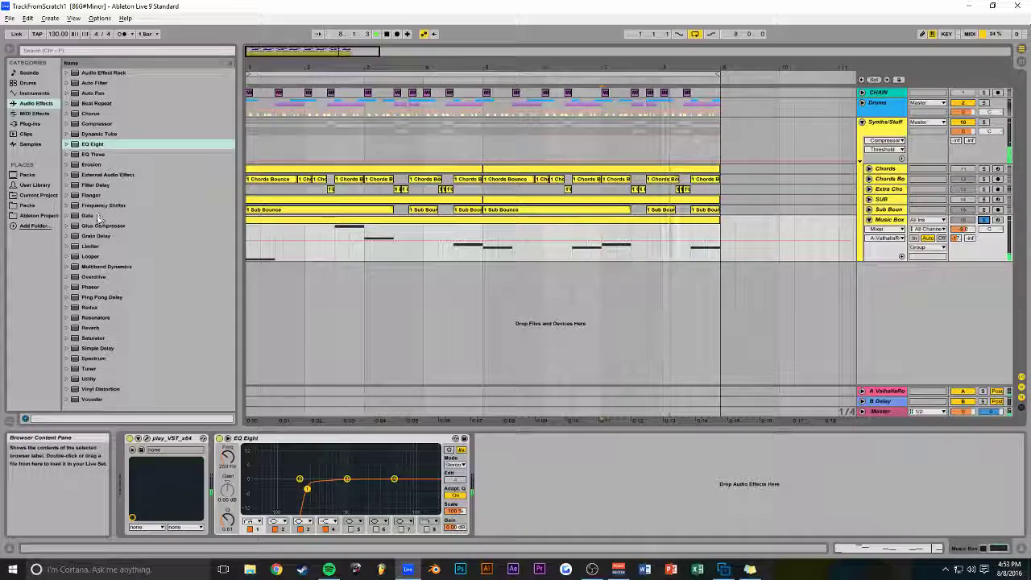
drag(91, 298, 568, 469)
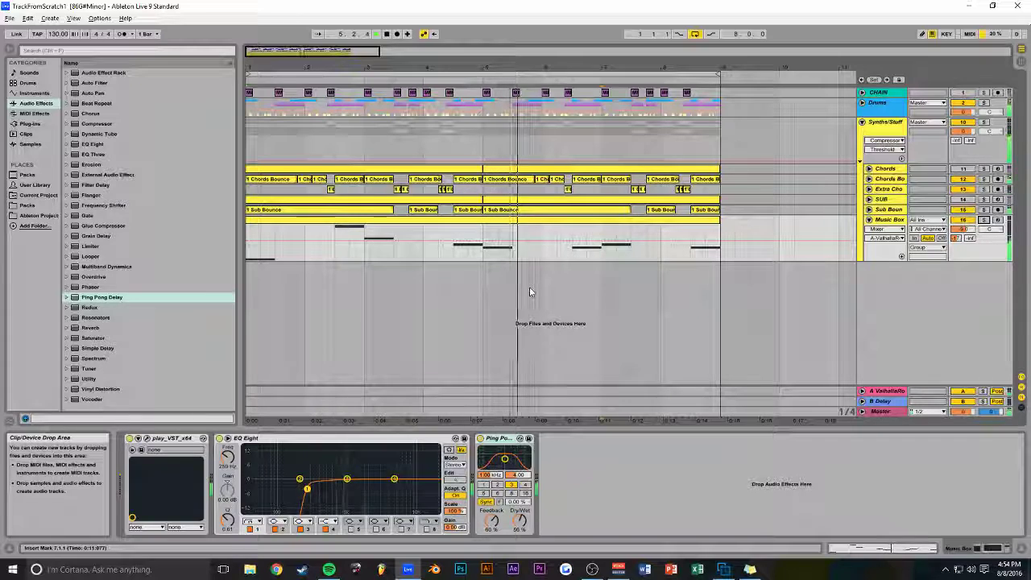
drag(379, 51, 363, 53)
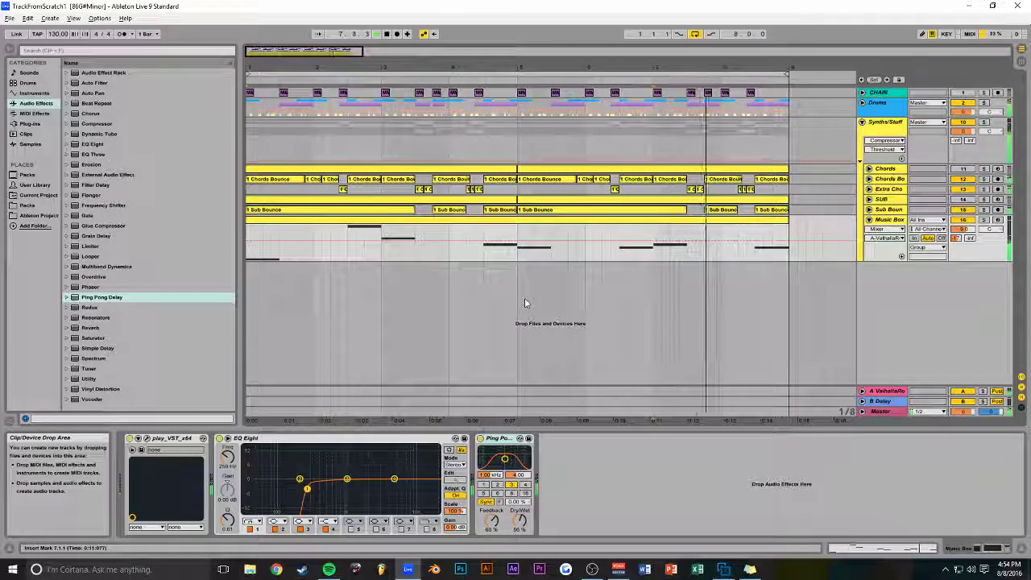
Audition the Drums group in solo, restore the full mix and play it back
key(space)
click(685, 146)
click(985, 103)
key(space)
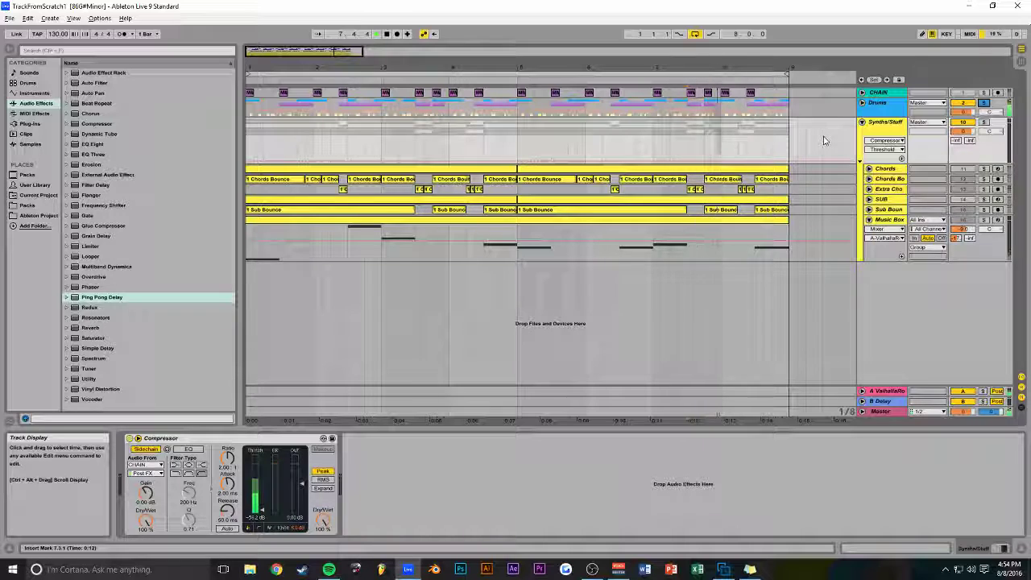
click(983, 104)
key(space)
key(space)
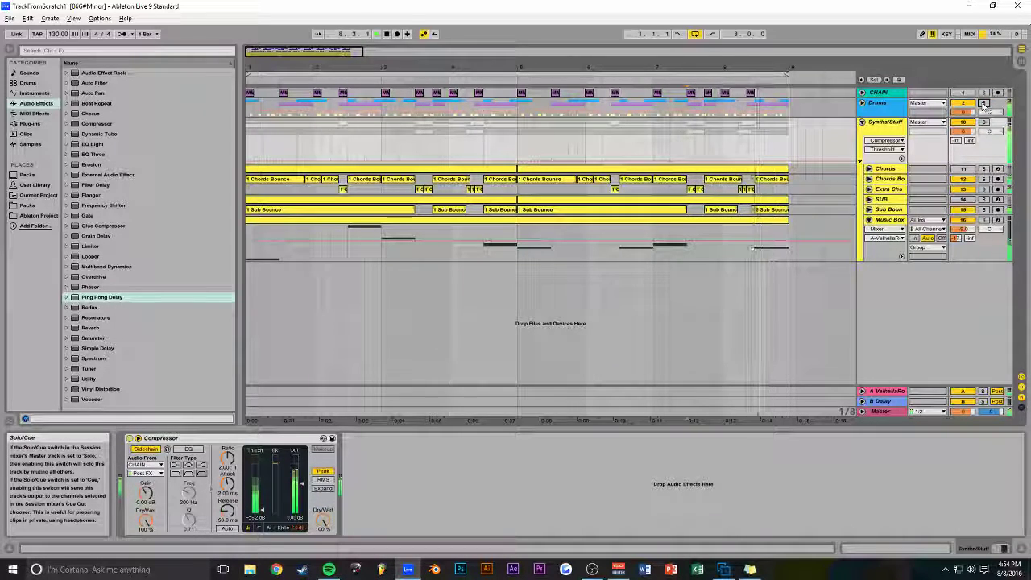
Unfold the Drums group, save the set and collapse the Kick track inside it
click(862, 102)
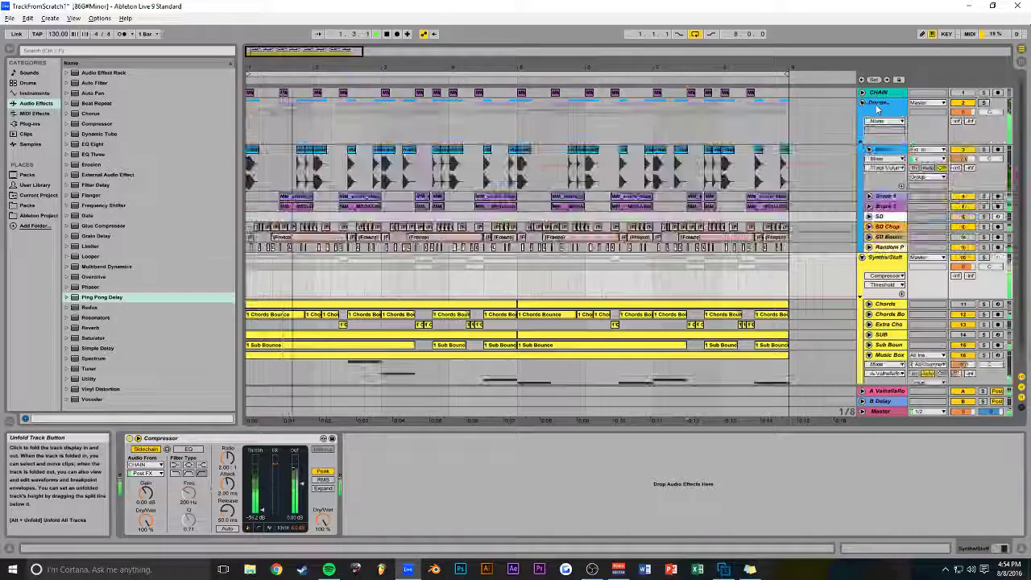
key(ctrl+s)
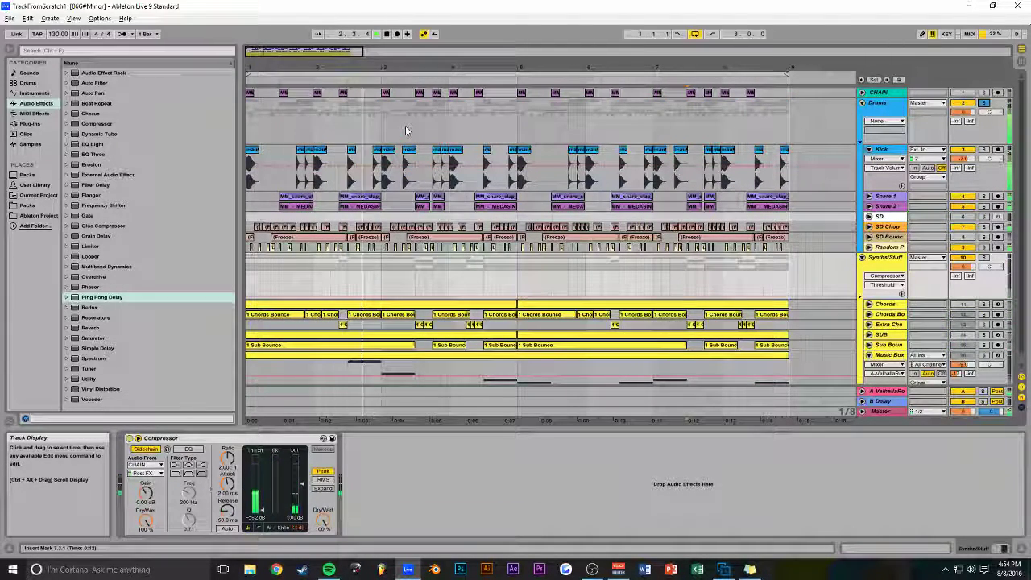
drag(362, 52, 326, 52)
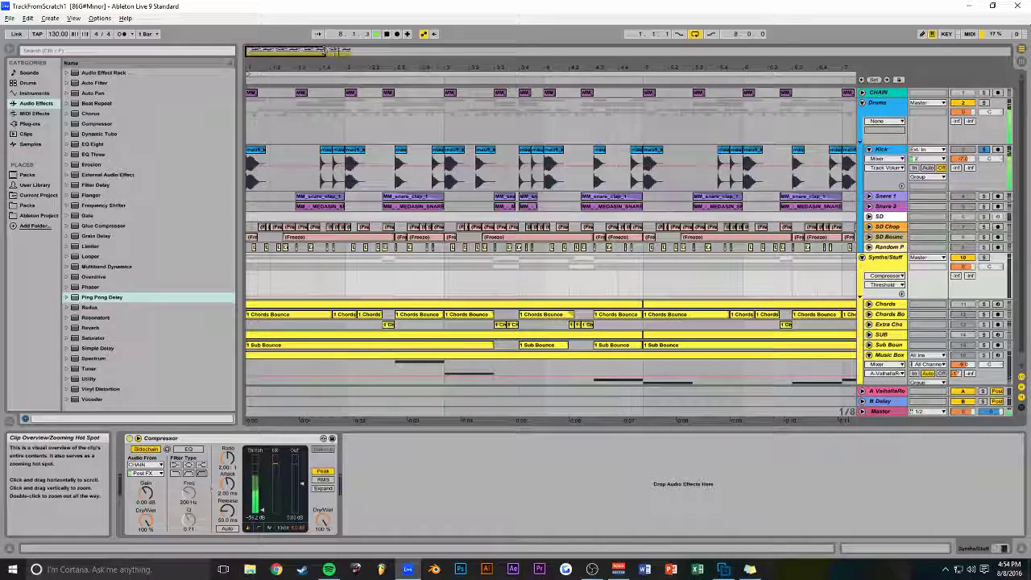
double_click(327, 51)
click(869, 150)
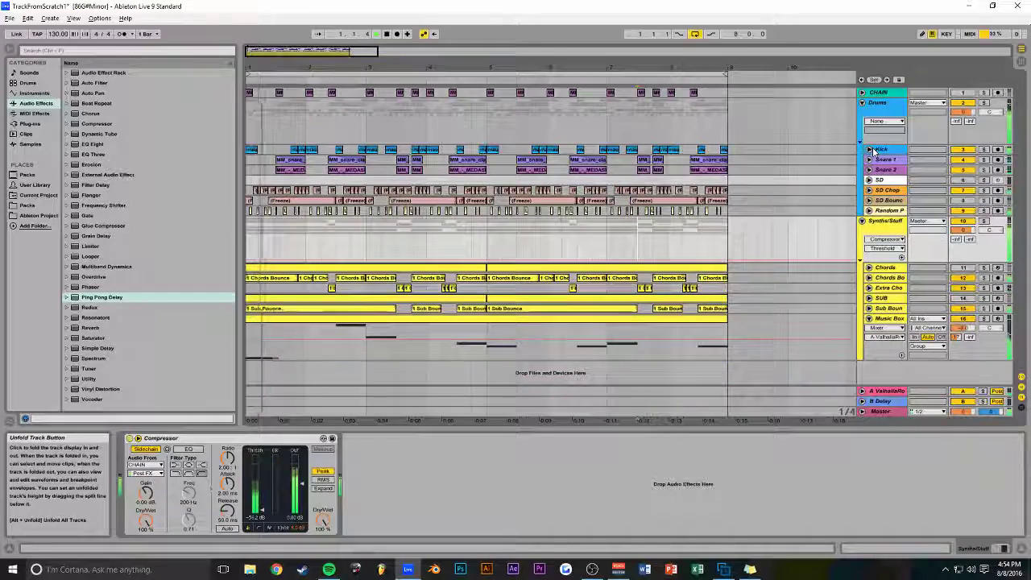
Adjust band 4 of the Kick track's EQ Eight to a slight boost at 4.74 kHz and solo the Kick
click(885, 150)
drag(539, 475, 534, 485)
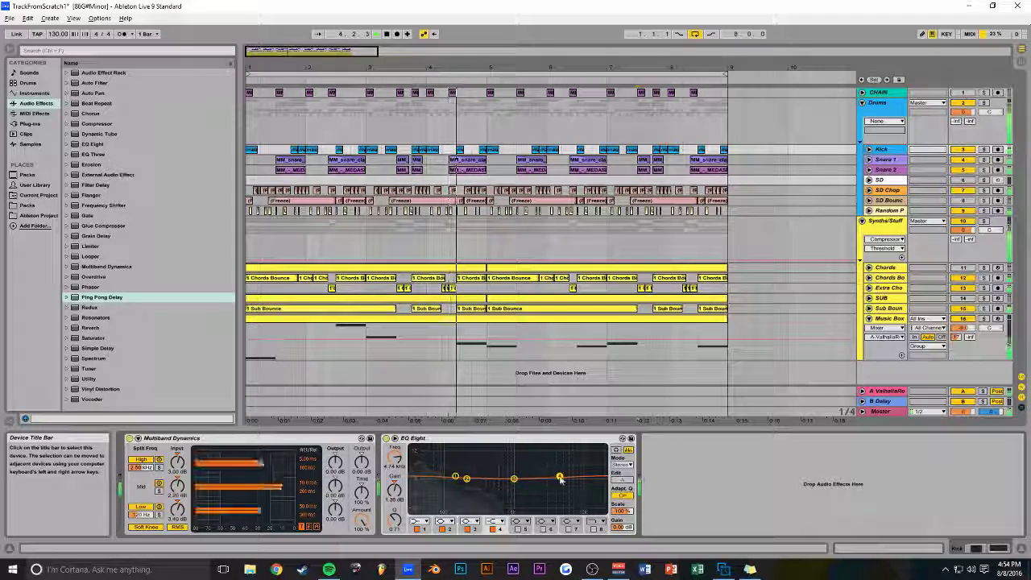
click(983, 151)
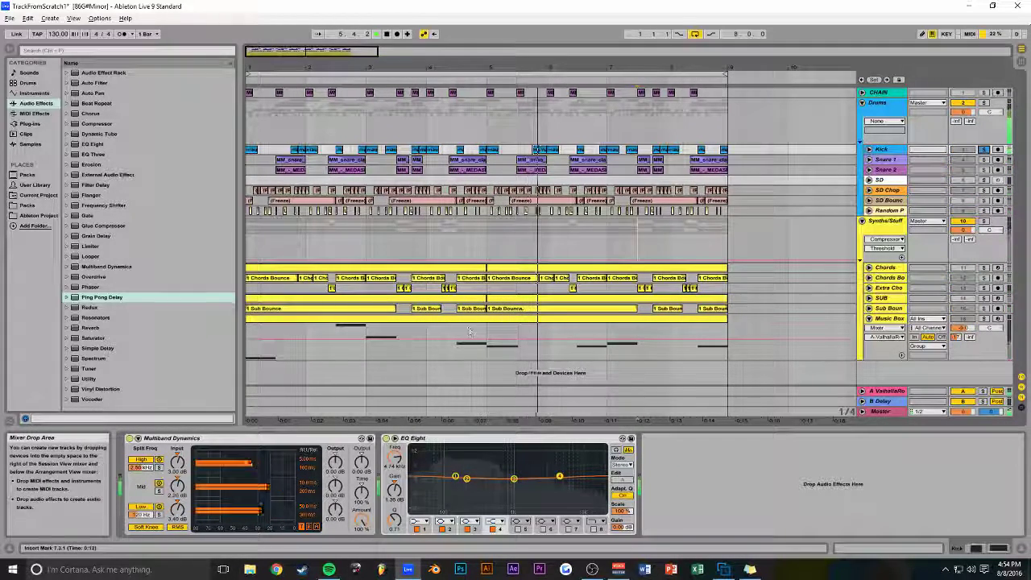
Rebalance the Kick's Multiband Dynamics input gains with the high band at about 1.5 dB, unsolo the track and save
right_click(181, 463)
click(208, 490)
right_click(182, 481)
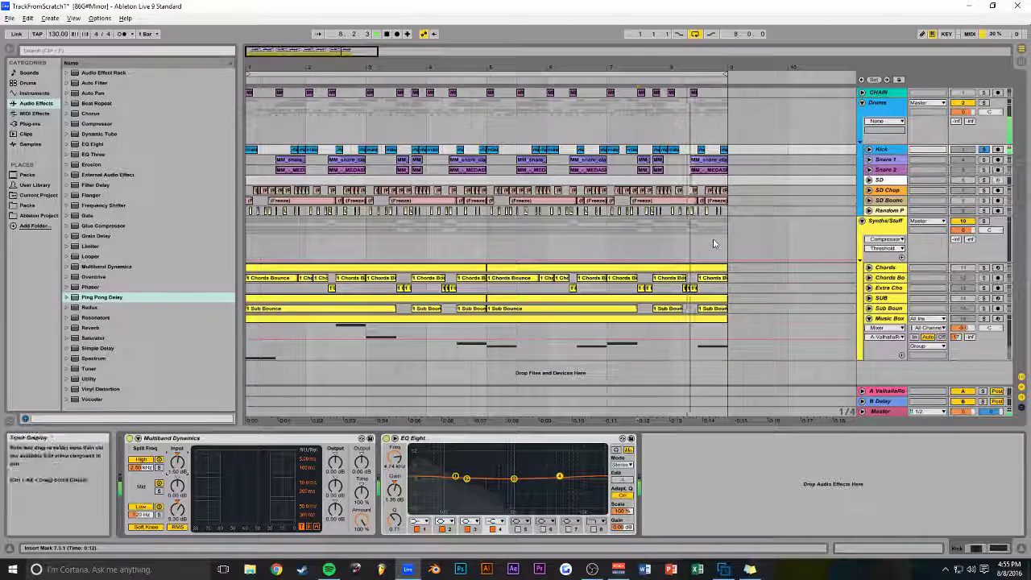
click(984, 149)
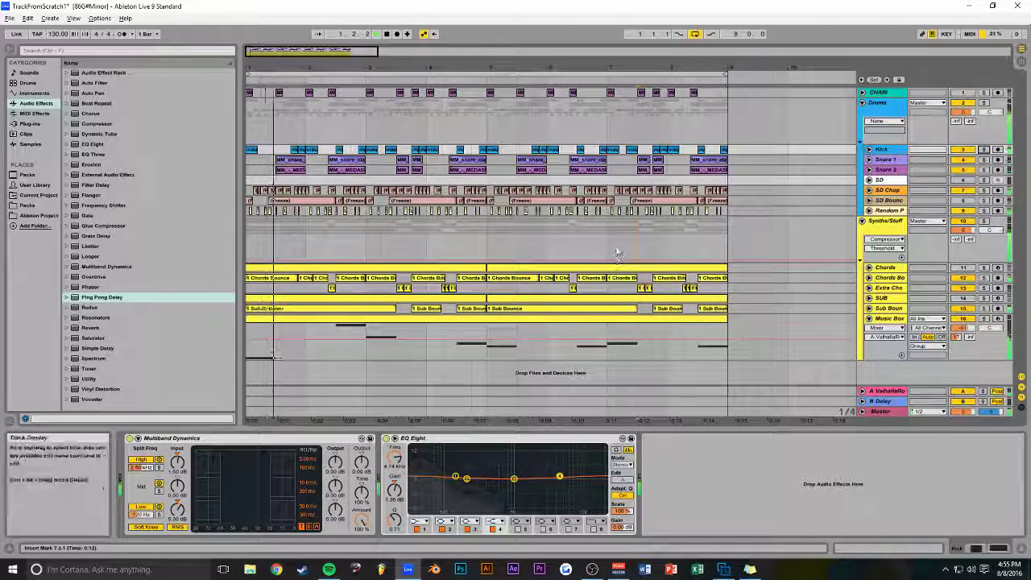
key(ctrl+s)
Fold the Music Box track and add a Chorus at the end of its device chain with 30% dry/wet
drag(379, 52, 360, 53)
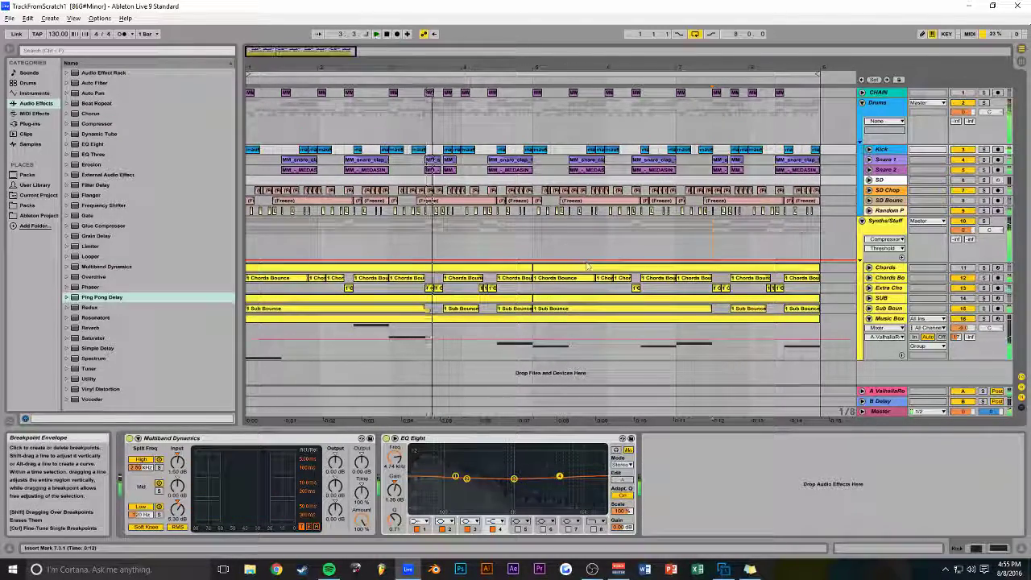
key(space)
drag(355, 52, 381, 52)
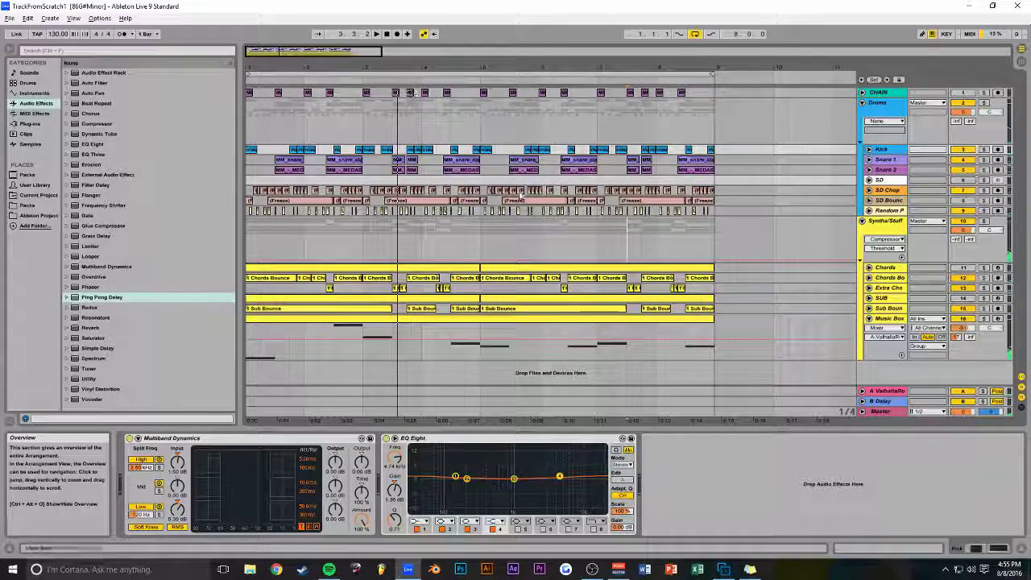
click(868, 319)
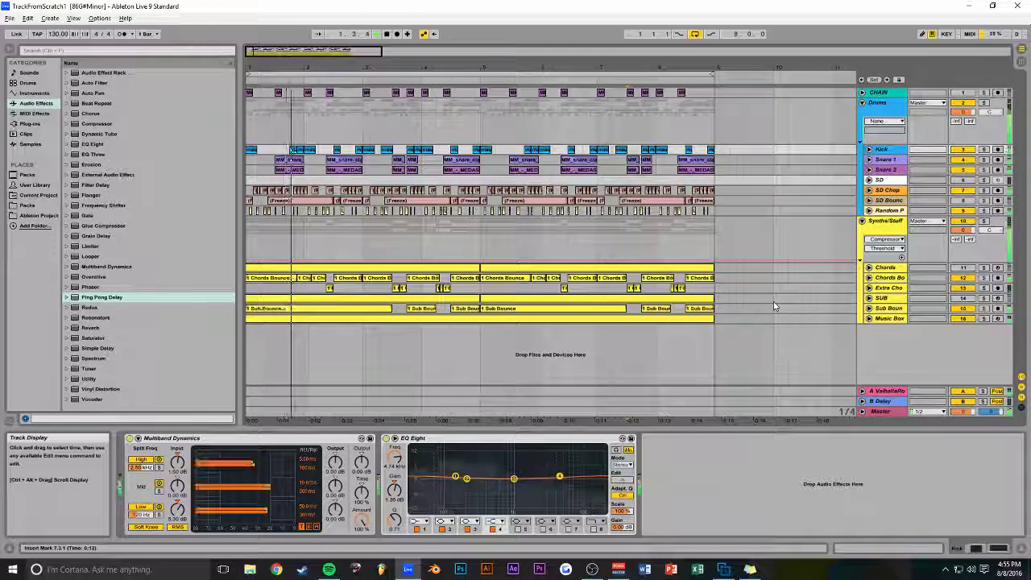
click(891, 319)
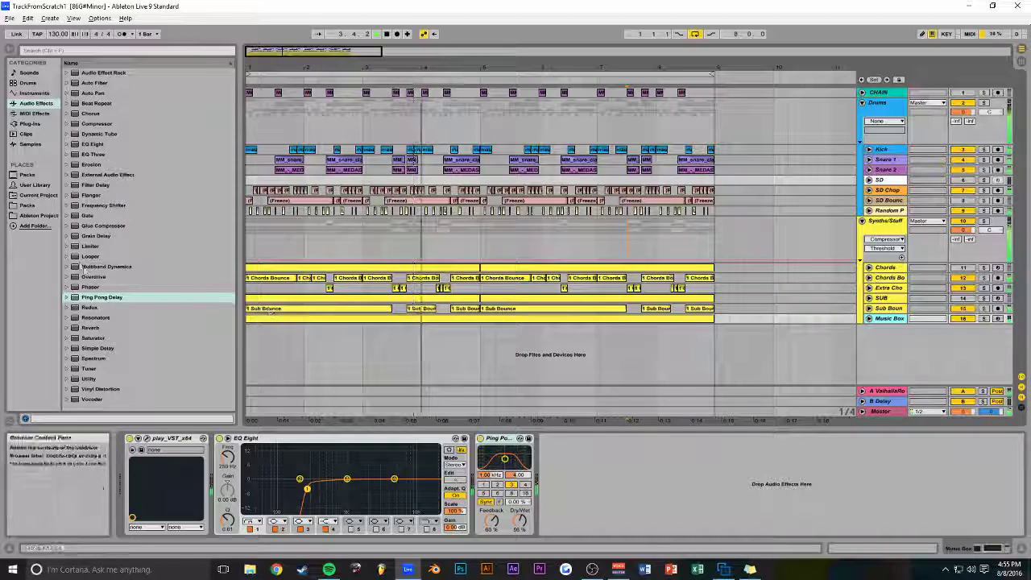
click(91, 113)
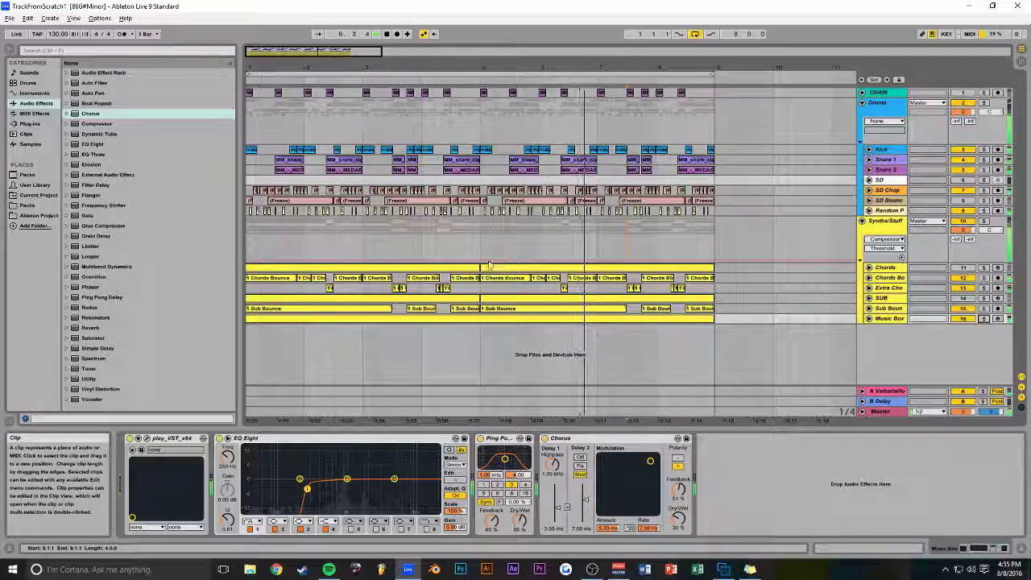
drag(383, 53, 371, 53)
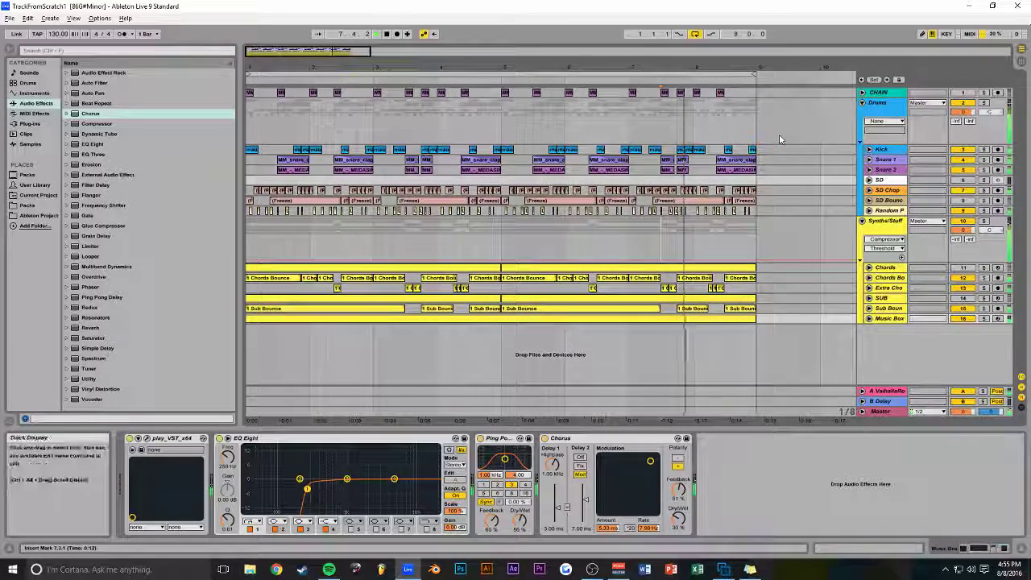
Unfold the Kick track and pull band 4 of its EQ Eight down to about -4 dB at 1.50 kHz
click(869, 150)
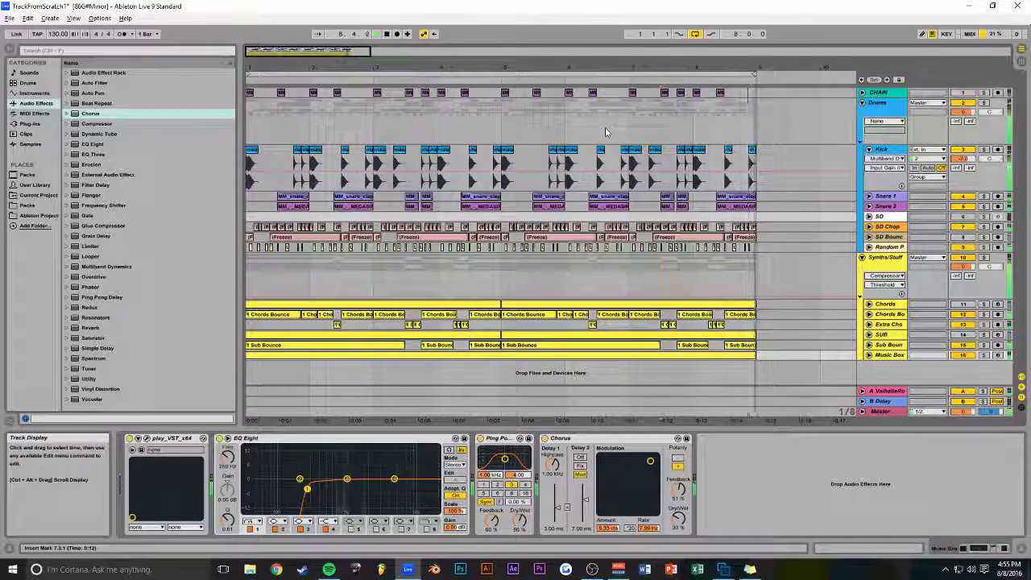
click(725, 166)
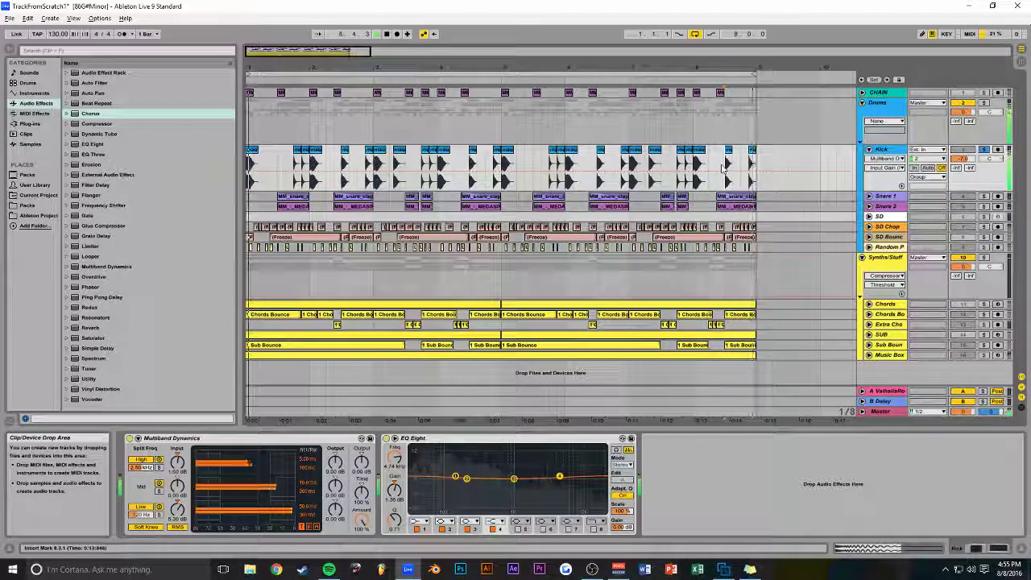
drag(559, 476, 525, 486)
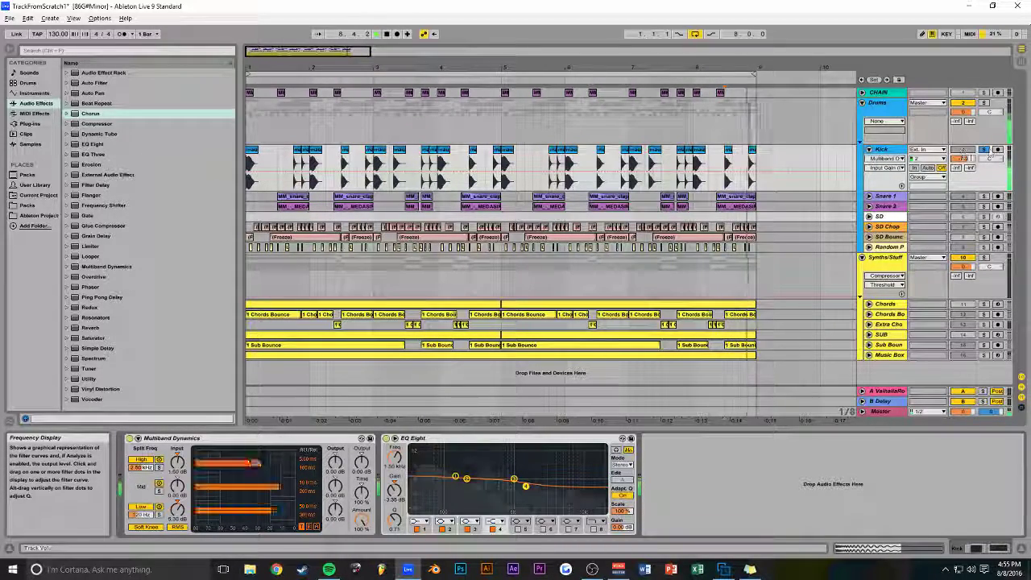
click(984, 149)
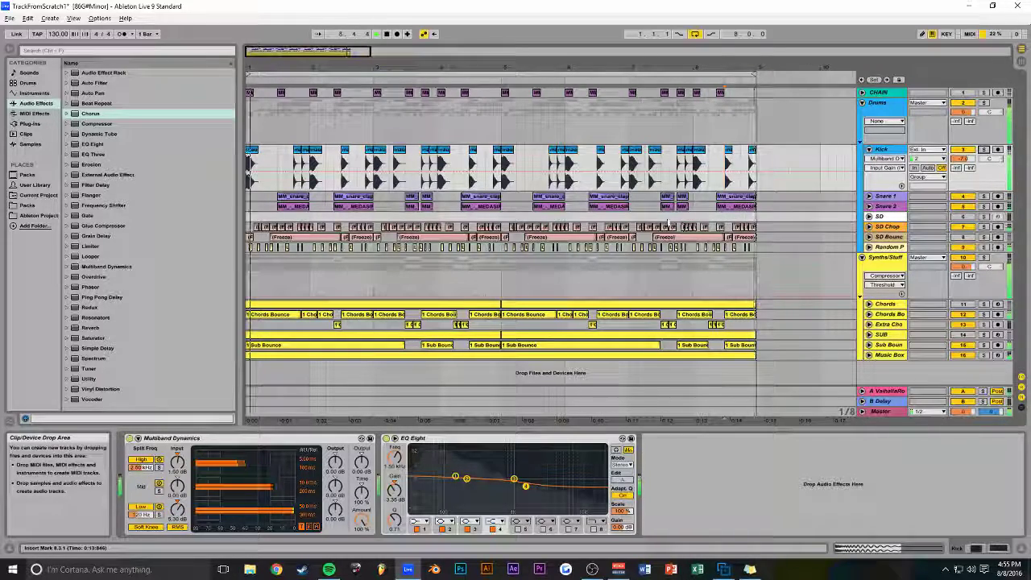
Reshape the Kick's EQ Eight with a dip in band 3 and band 4 raised to about 0.87 dB, then unsolo it
drag(514, 480, 528, 478)
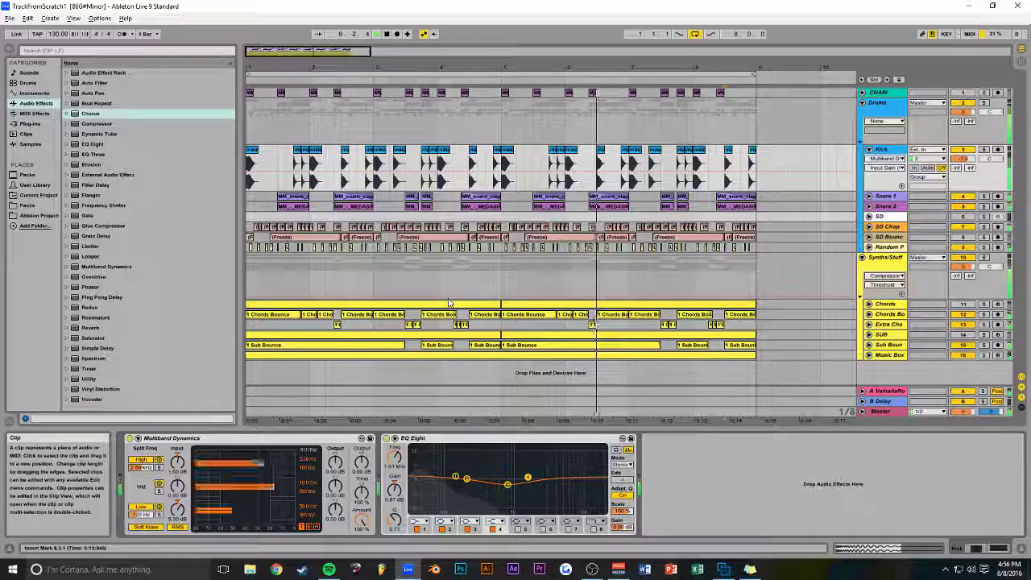
click(984, 150)
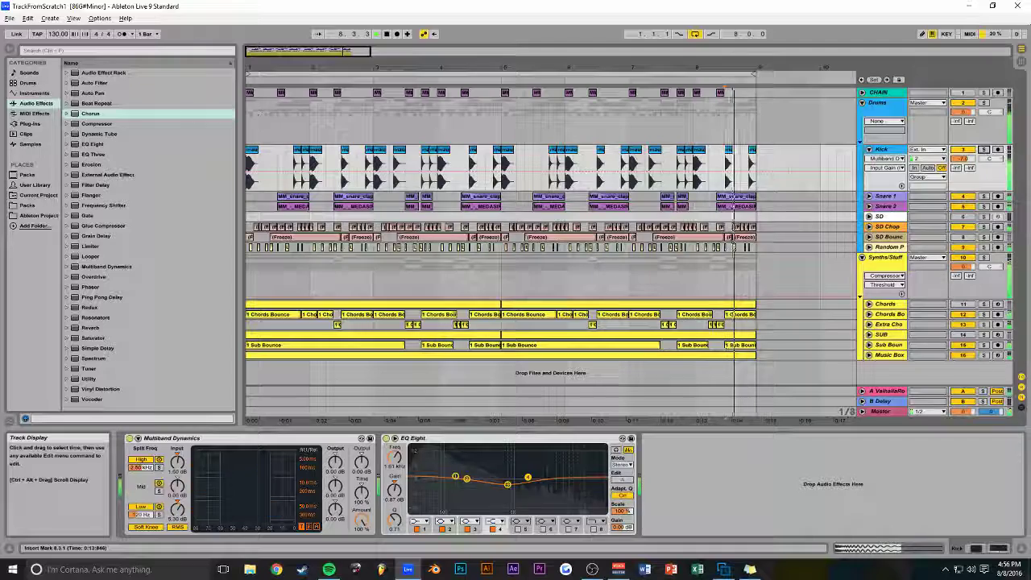
drag(373, 52, 363, 52)
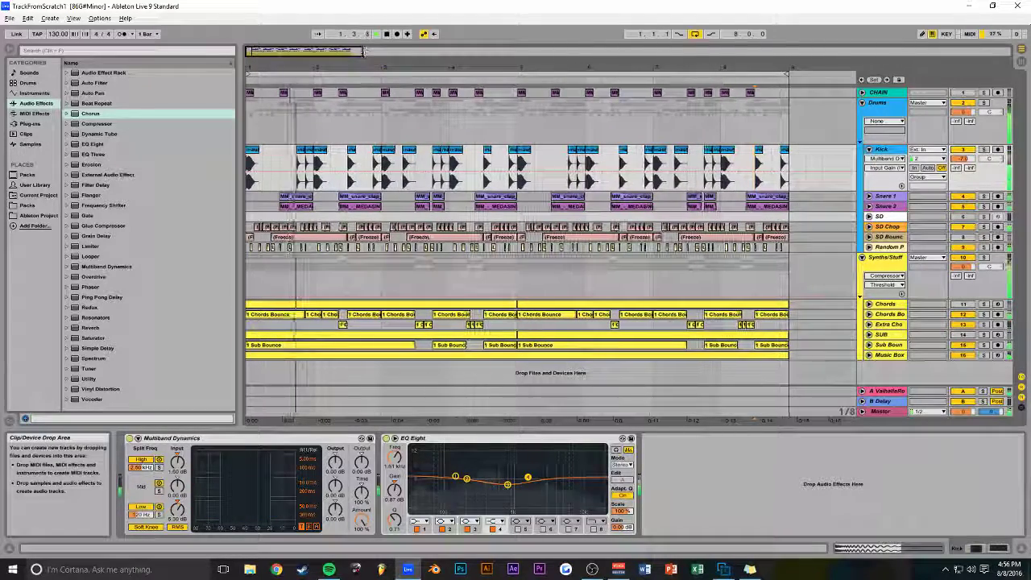
Raise band 4 of the Kick's EQ Eight to about 3.36 dB at 1.50 kHz and duplicate the Kick track
click(308, 152)
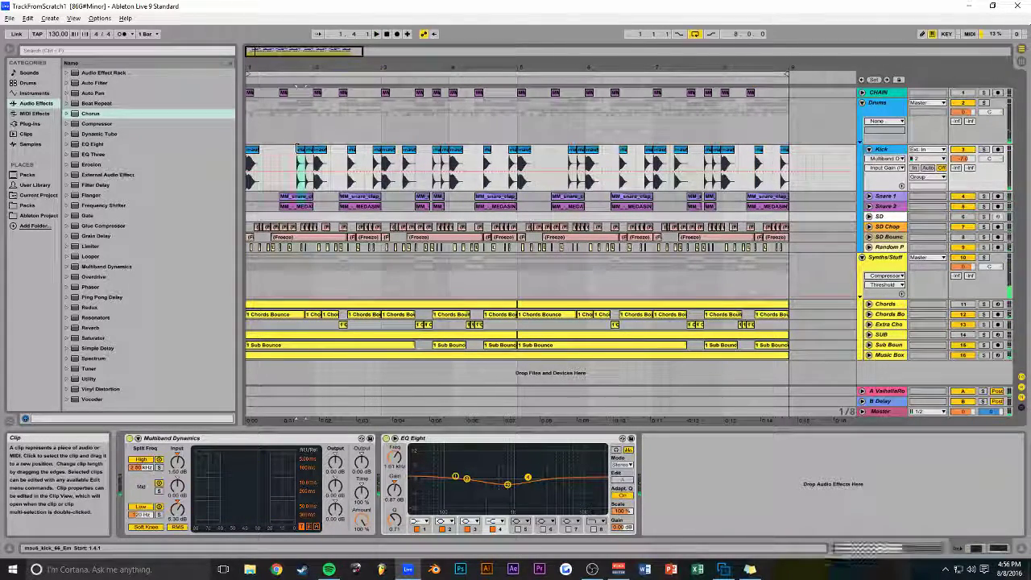
click(249, 131)
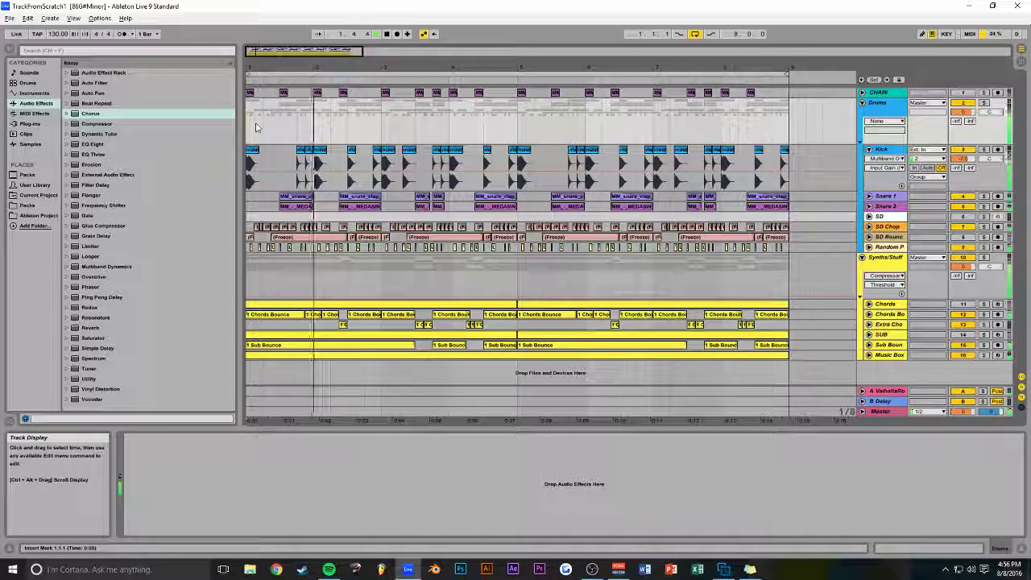
click(899, 151)
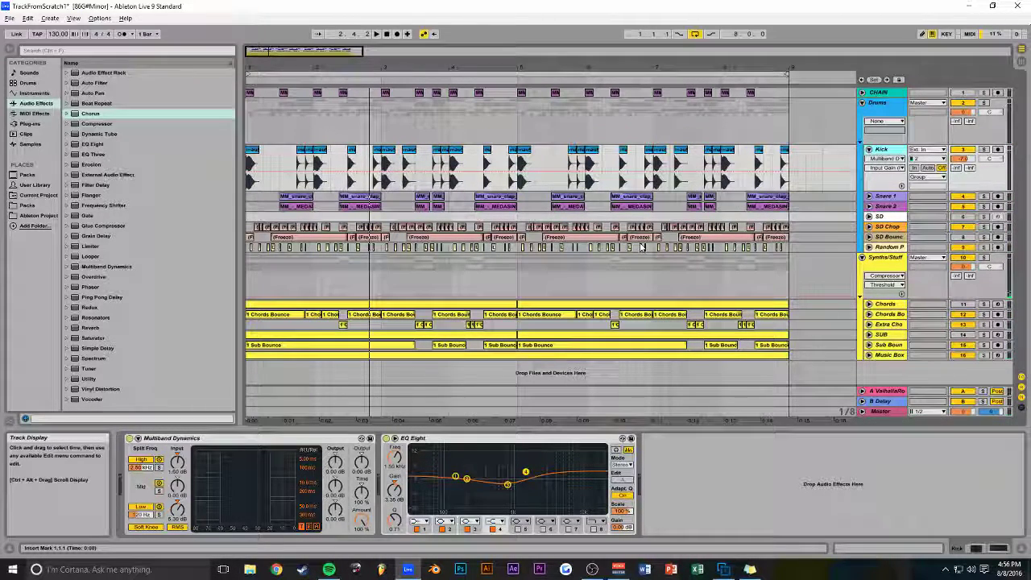
key(ctrl+d)
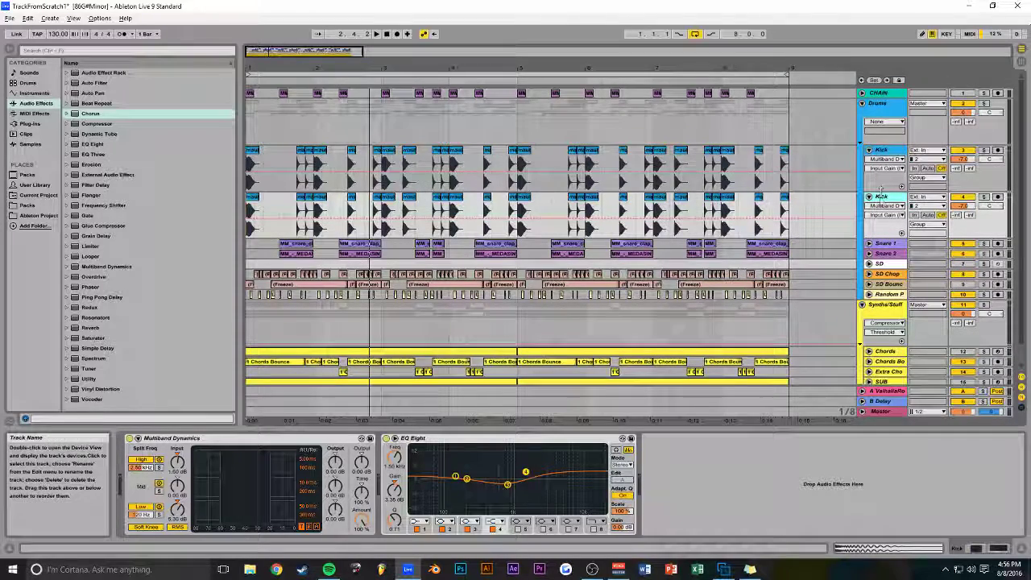
Rename the duplicated kick track Fill Kick and delete its clips on the first beat of every bar
text(Kick)
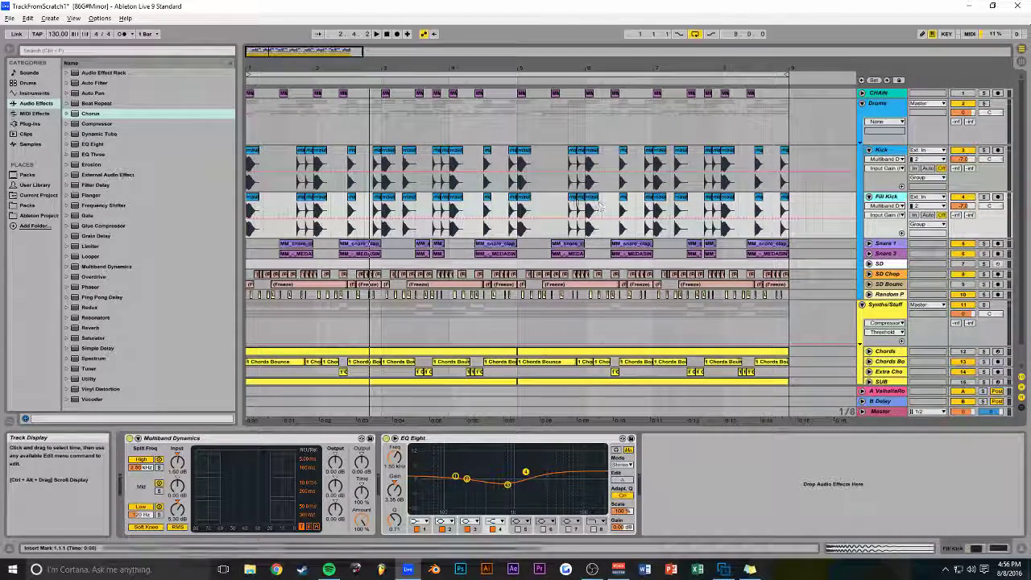
click(254, 203)
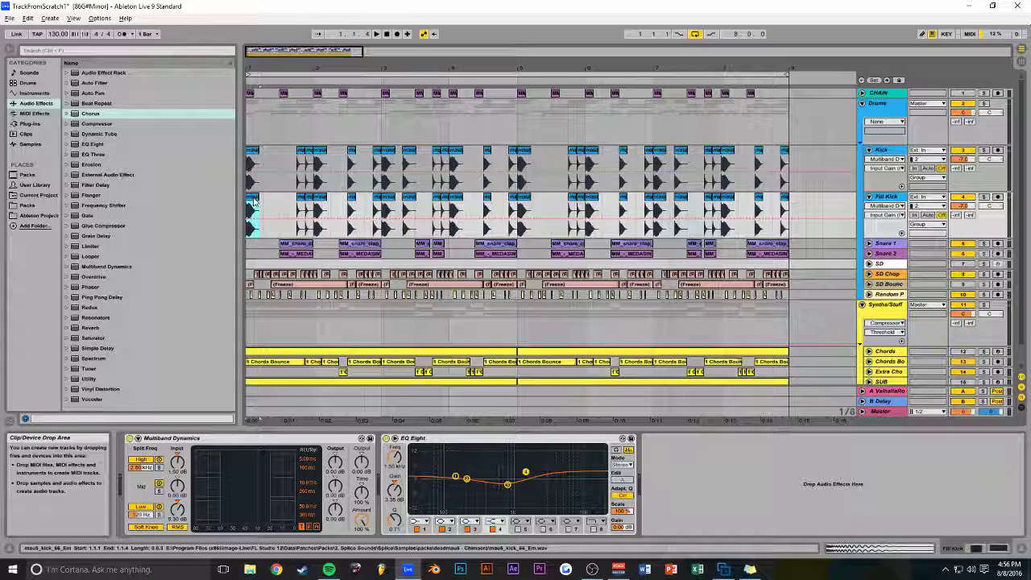
key(Delete)
click(321, 199)
key(Delete)
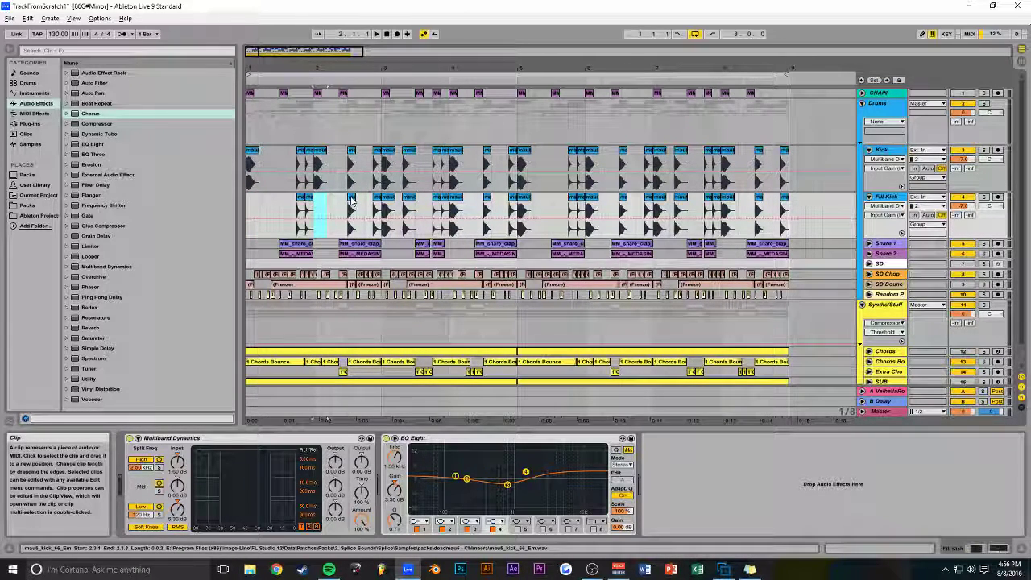
click(351, 199)
key(Delete)
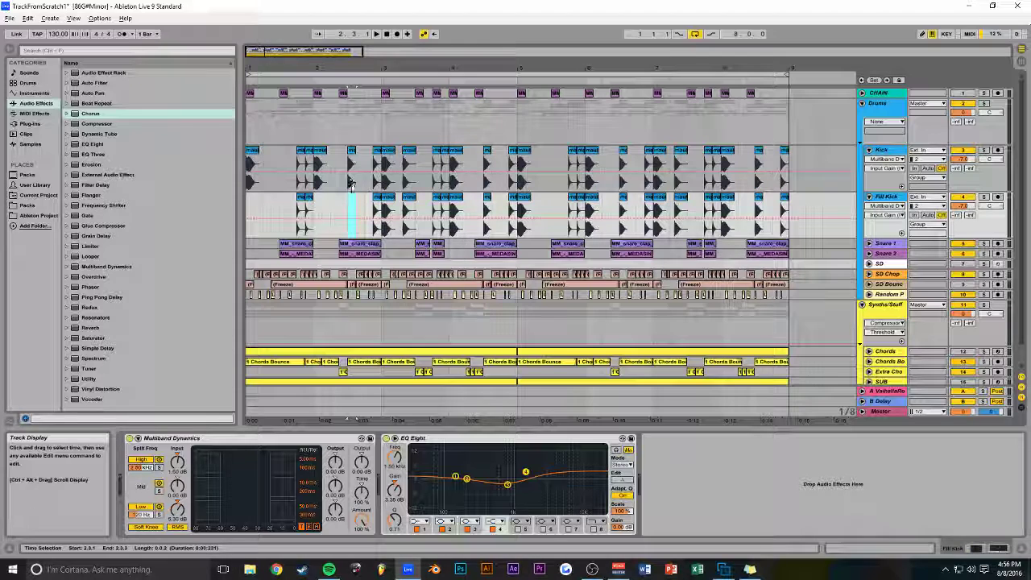
click(385, 201)
key(Delete)
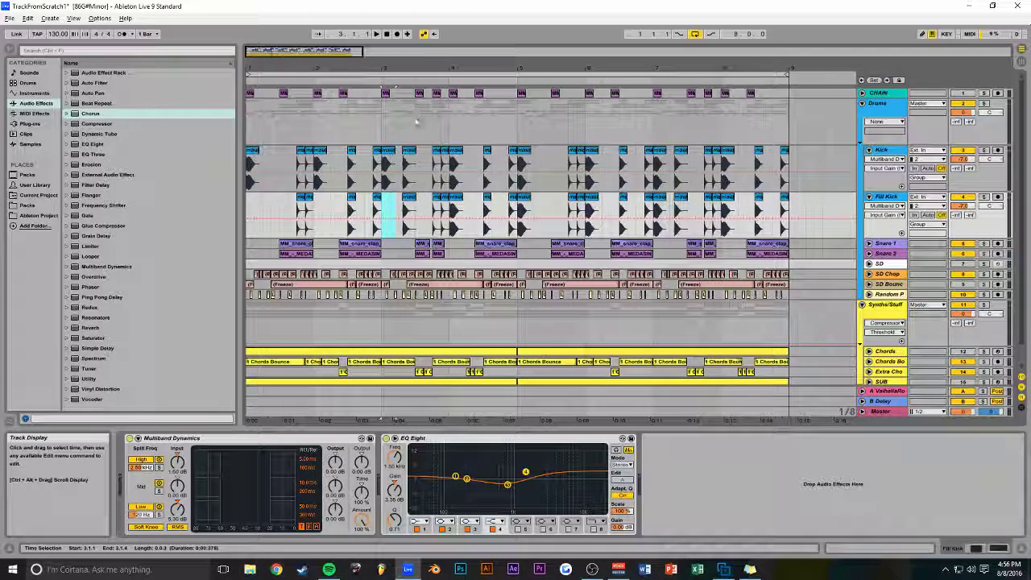
click(444, 201)
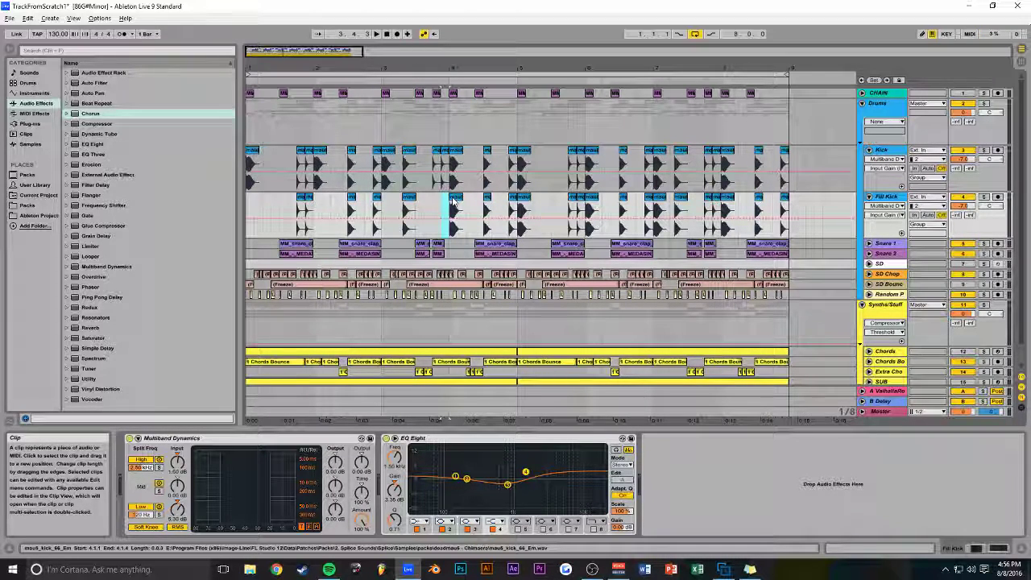
click(456, 203)
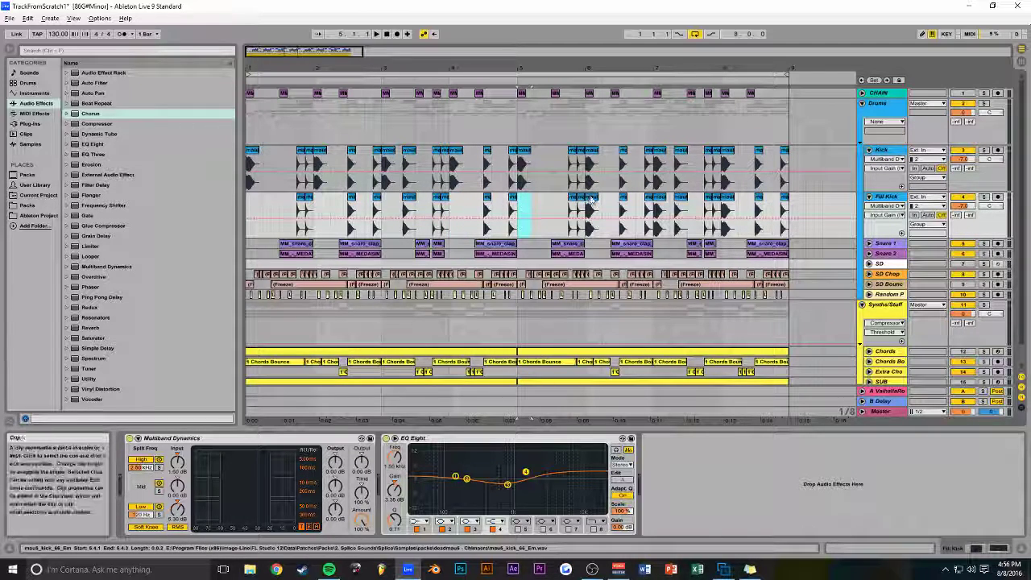
click(728, 208)
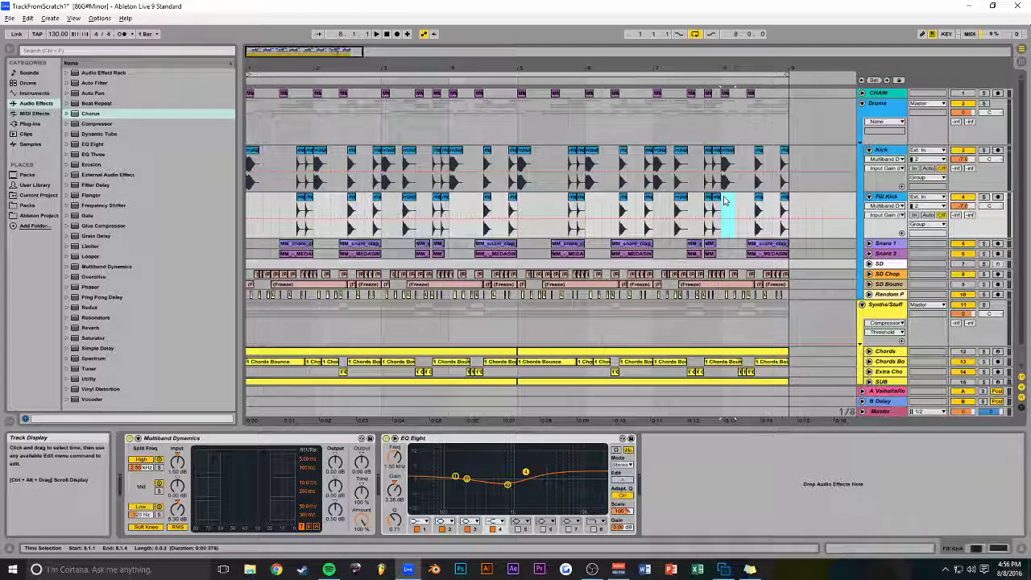
Delete every Kick clip except those starting each bar, and solo both kick tracks for an audition
click(309, 169)
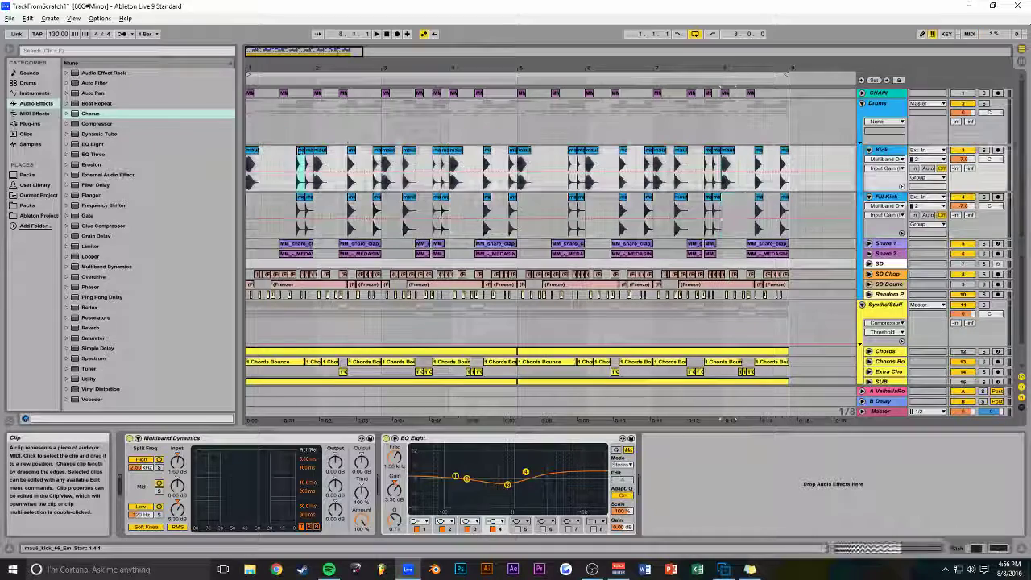
drag(352, 155, 709, 157)
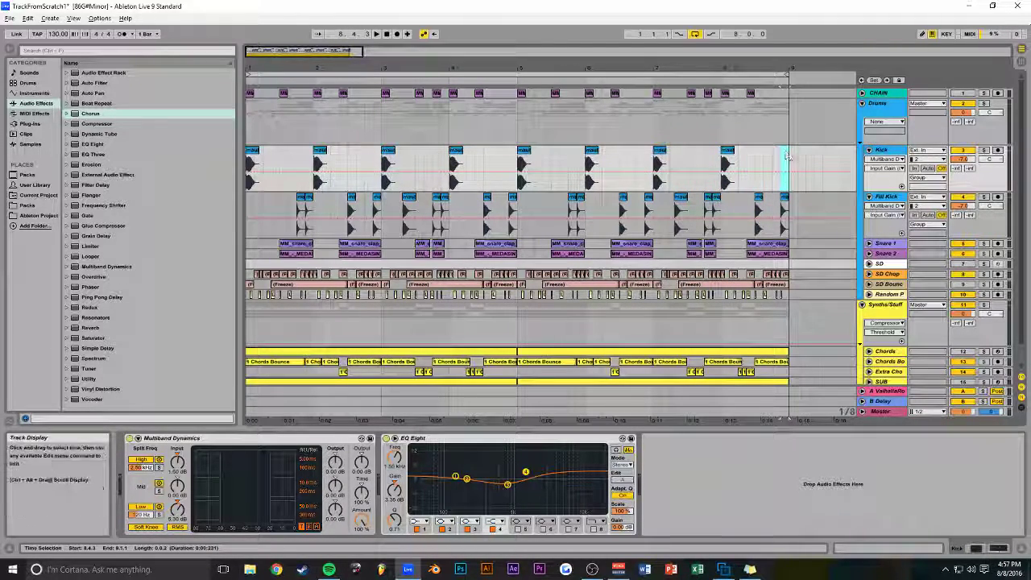
click(983, 197)
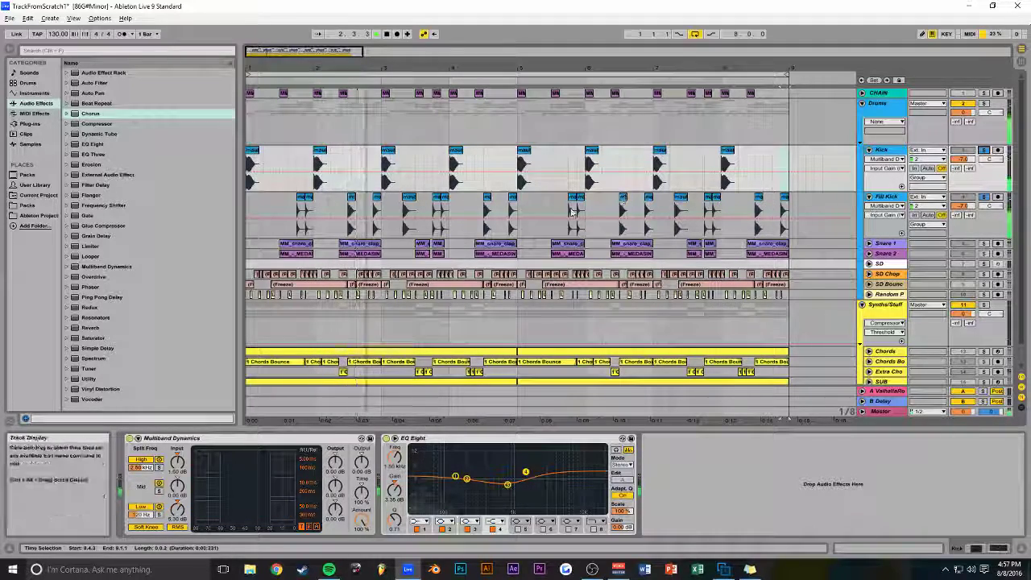
Lower band 4 of the Fill Kick's EQ Eight to about -7.07 dB and bring the Kick's band 3 to nearly 0 dB at 612 Hz
click(887, 211)
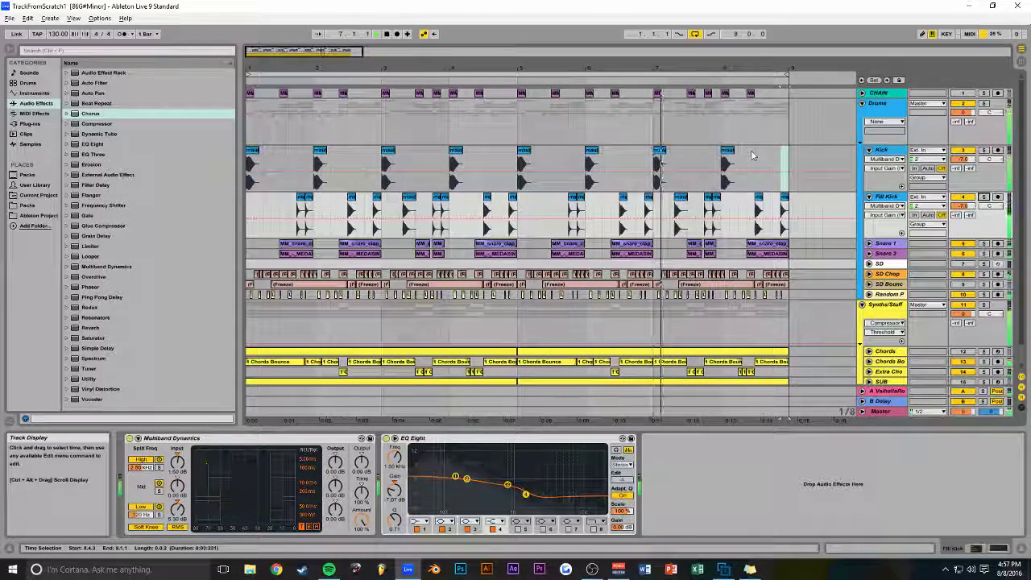
click(882, 151)
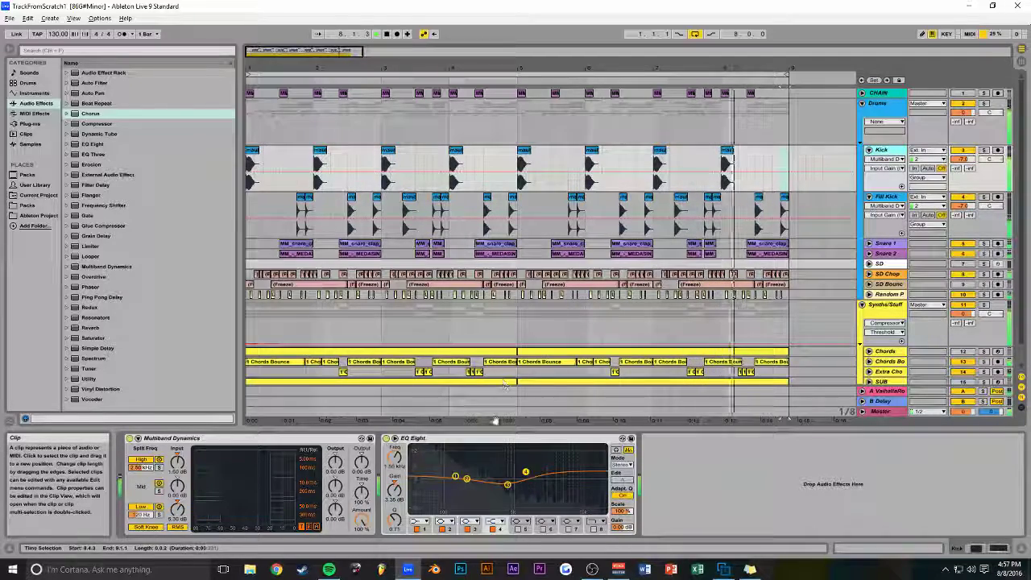
drag(507, 486, 499, 481)
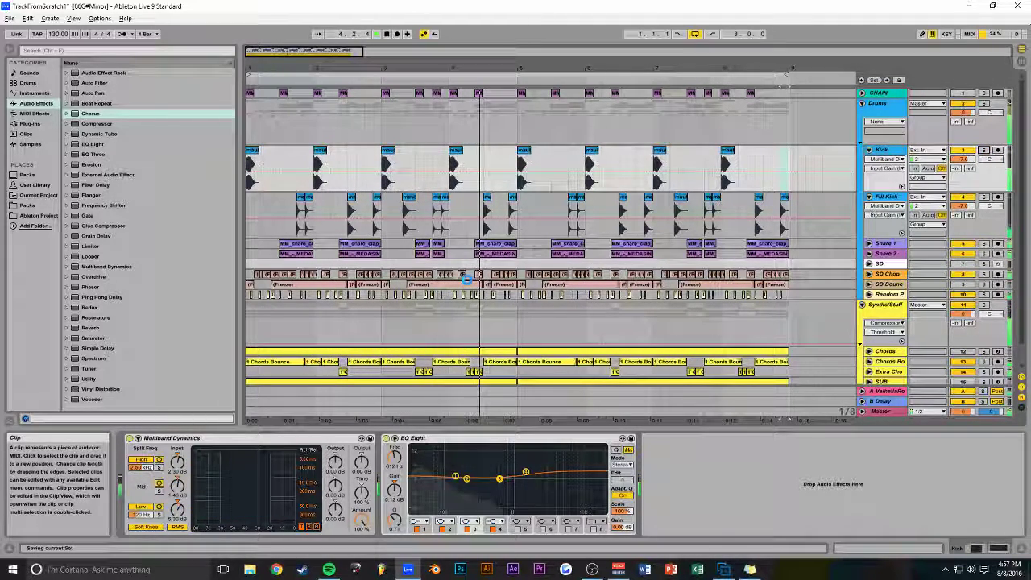
Inspect the Fill Kick clip at 4.3.1, hide the clip details and move that clip up to the Kick track
double_click(487, 197)
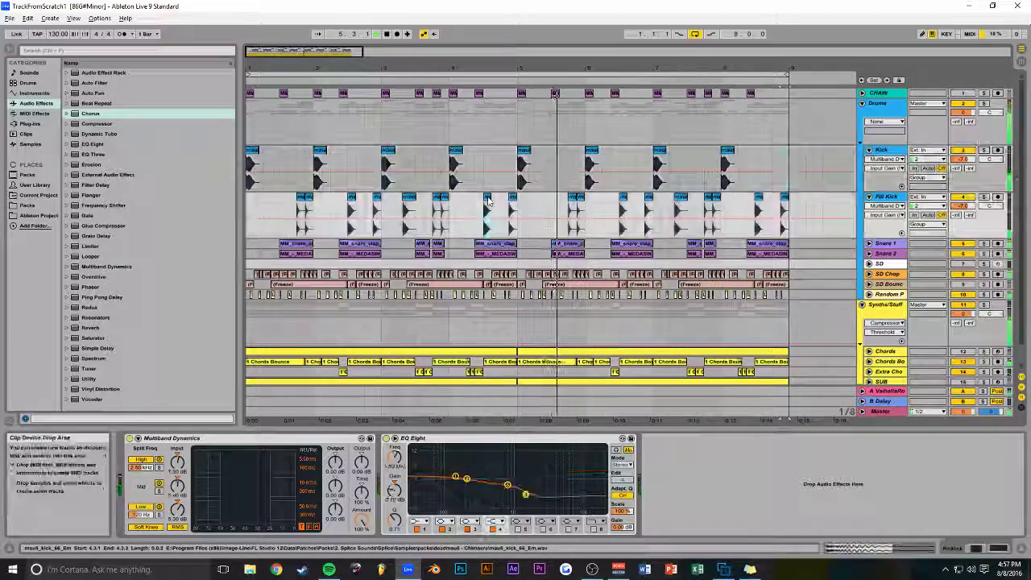
key(space)
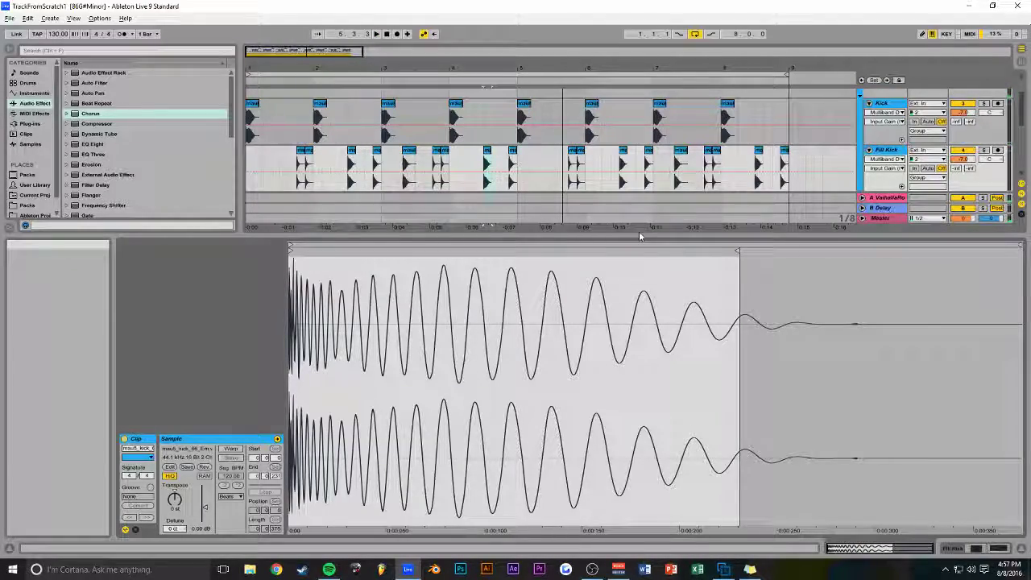
click(1022, 549)
drag(487, 197, 490, 187)
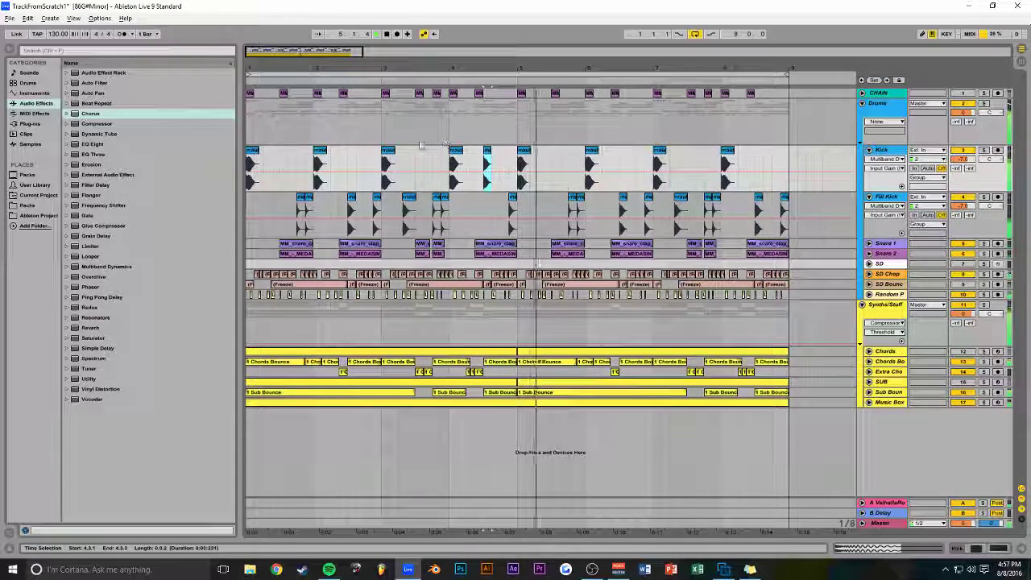
Play the loop from bar 1 to check the kick pattern and save the set
click(248, 139)
key(space)
key(space)
key(ctrl+s)
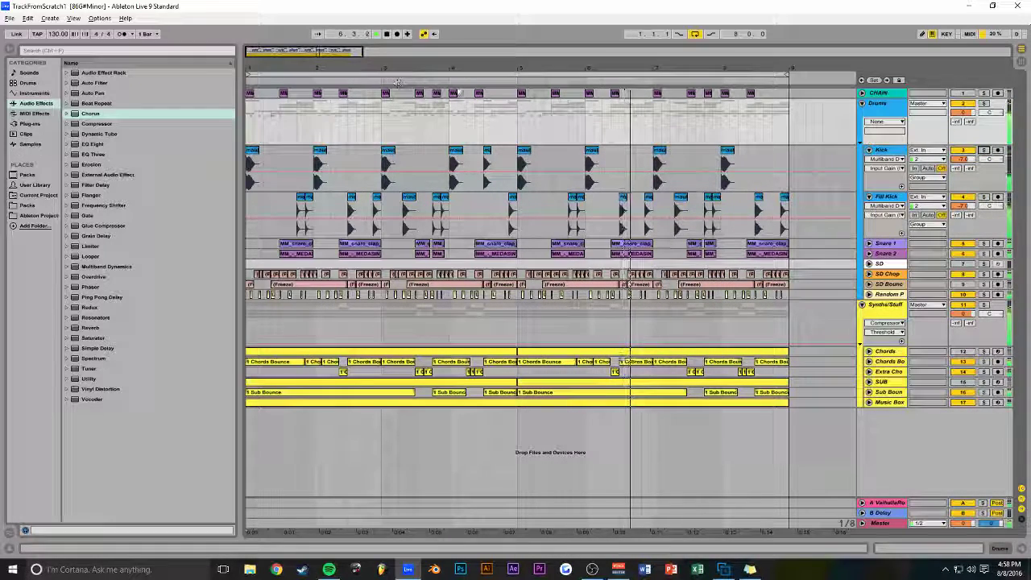
Copy a CHAIN trigger clip to 4.3.1 to match the added kick, and play from bar 4
click(484, 95)
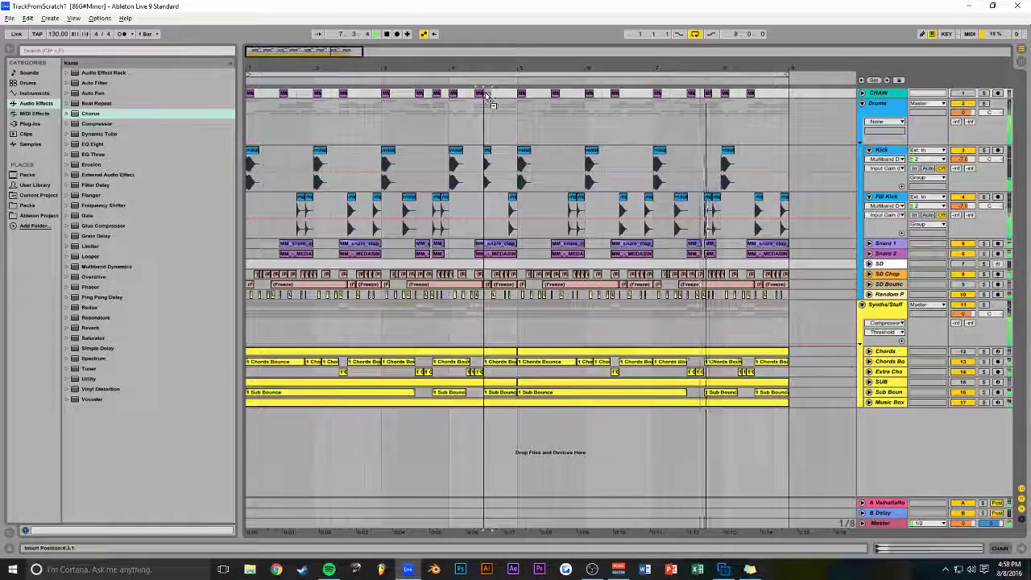
click(451, 119)
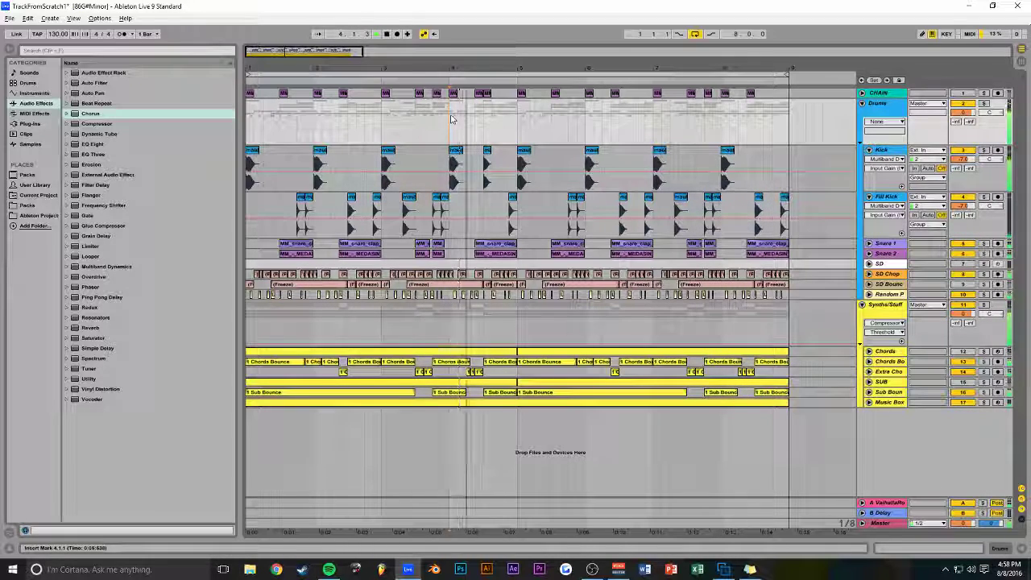
key(space)
Show the clip fades on the Kick track and replay from bar 4 to check the kick at 4.3.1
click(488, 171)
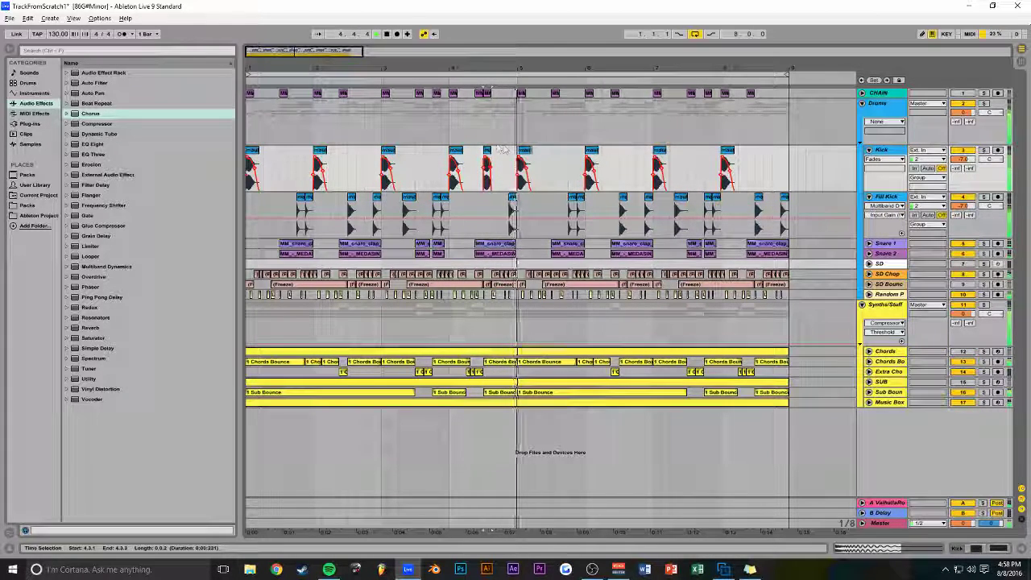
click(453, 141)
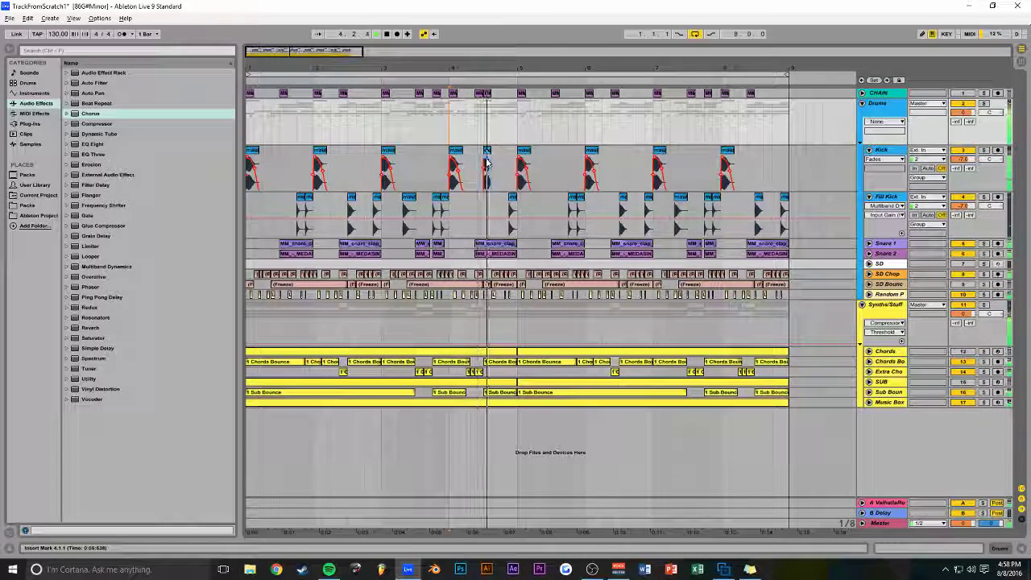
click(487, 163)
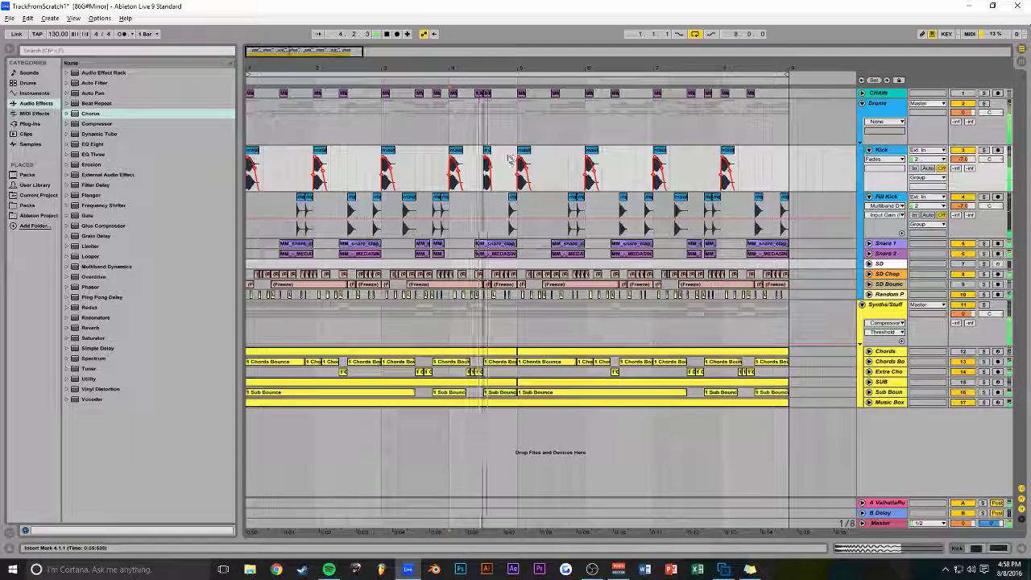
key(space)
key(space)
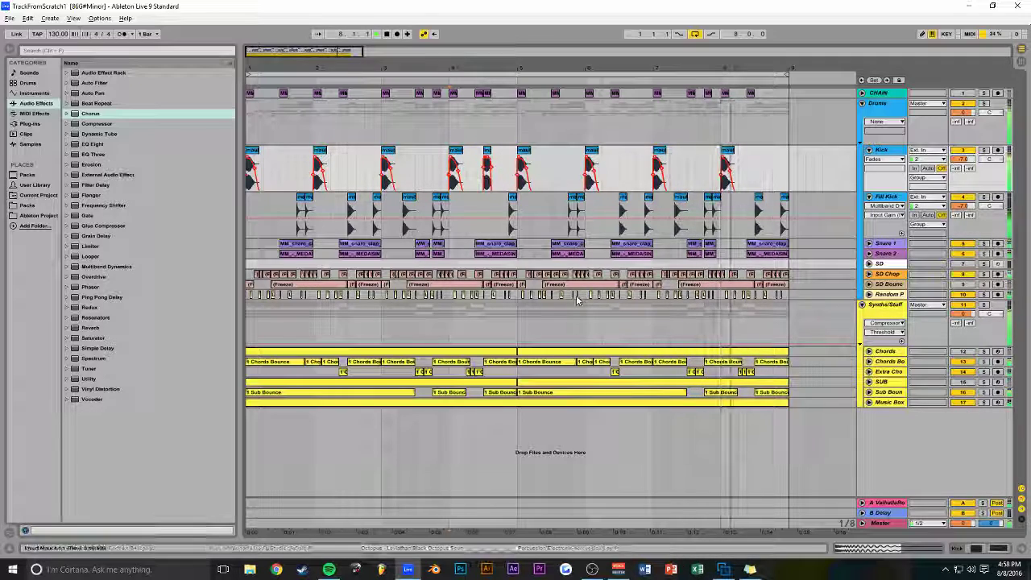
Toggle the Fill Kick track's activator while playing the loop from bar 1 to compare the sound, and save the set
drag(362, 52, 359, 53)
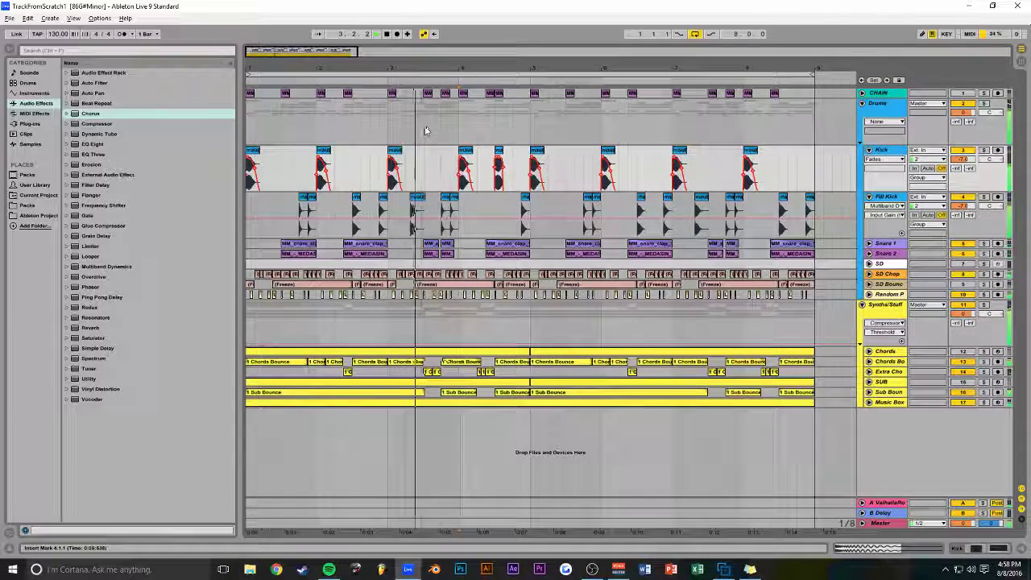
drag(346, 54, 429, 52)
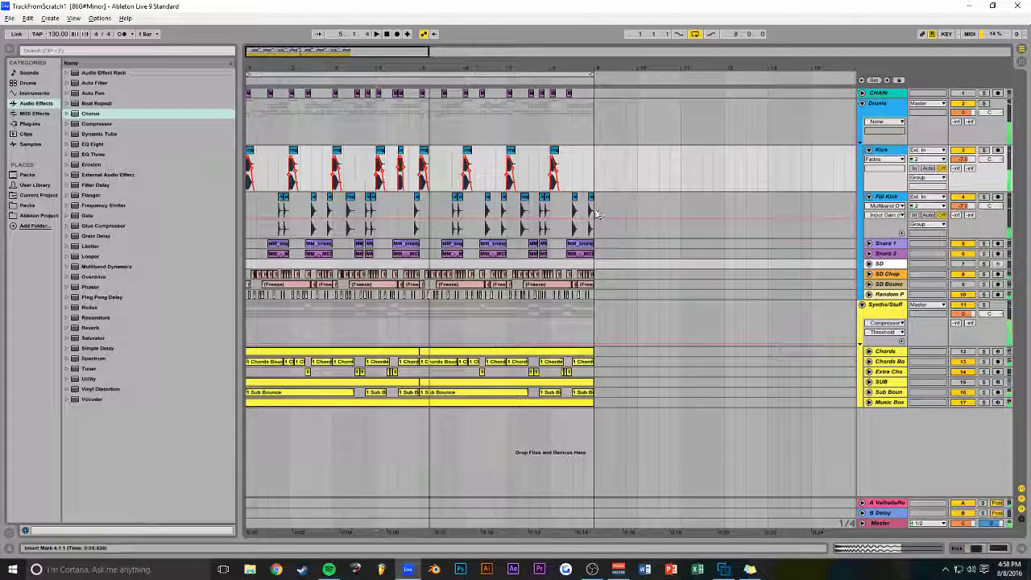
drag(453, 214, 651, 211)
click(963, 197)
click(253, 214)
key(ctrl+s)
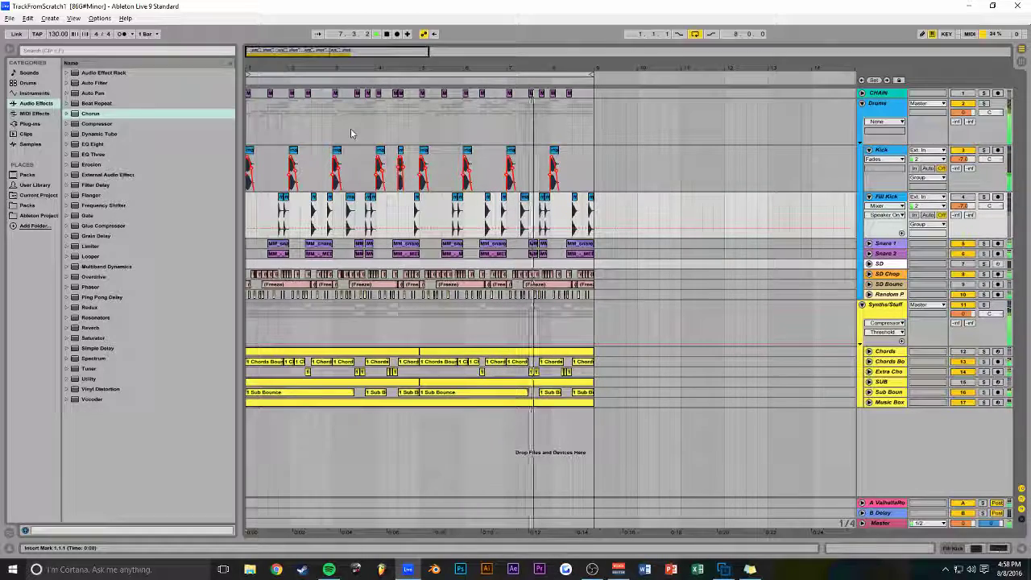
Delete the Fill Kick track, fold the Kick track and save the set
drag(427, 51, 383, 52)
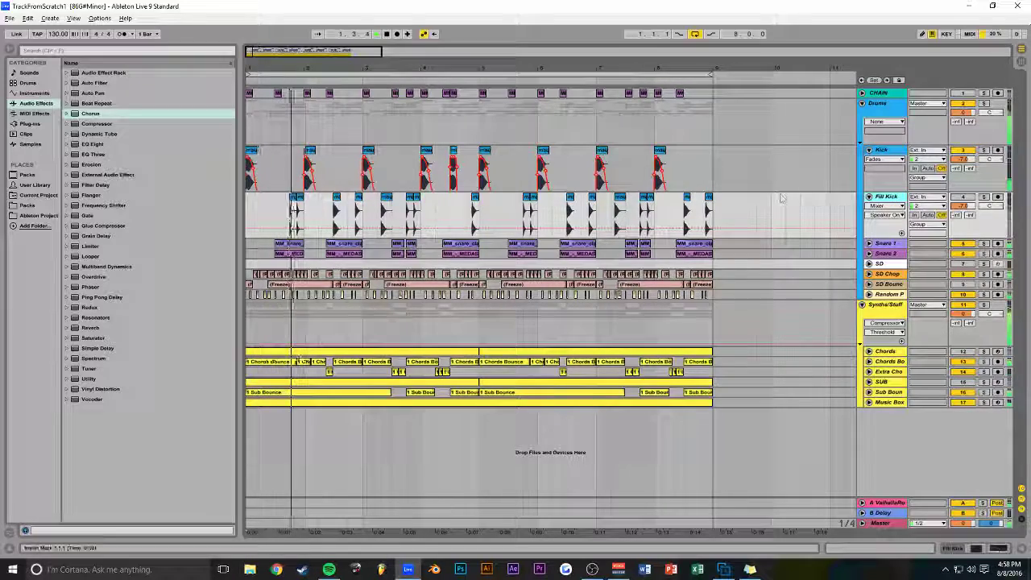
key(Delete)
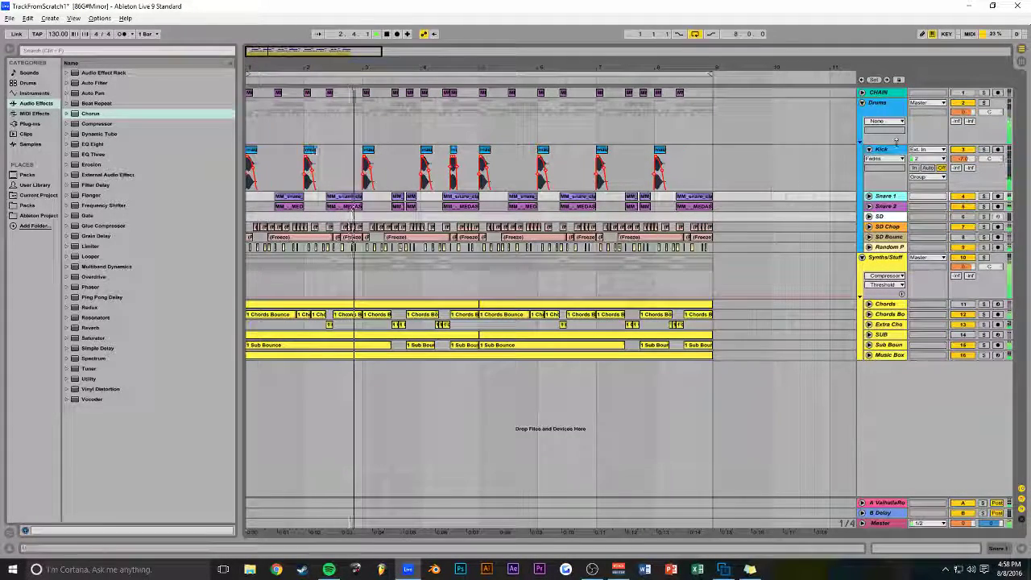
key(ctrl+s)
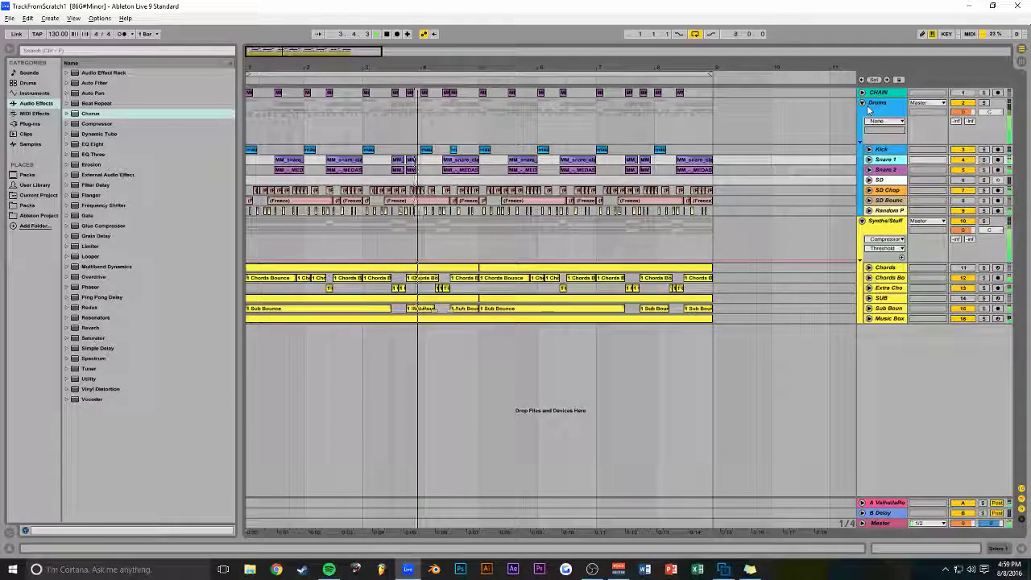
Fold the Drums group, insert an audio track below Music Box and rename it Lead
click(862, 103)
scroll(462, 120, down, 2)
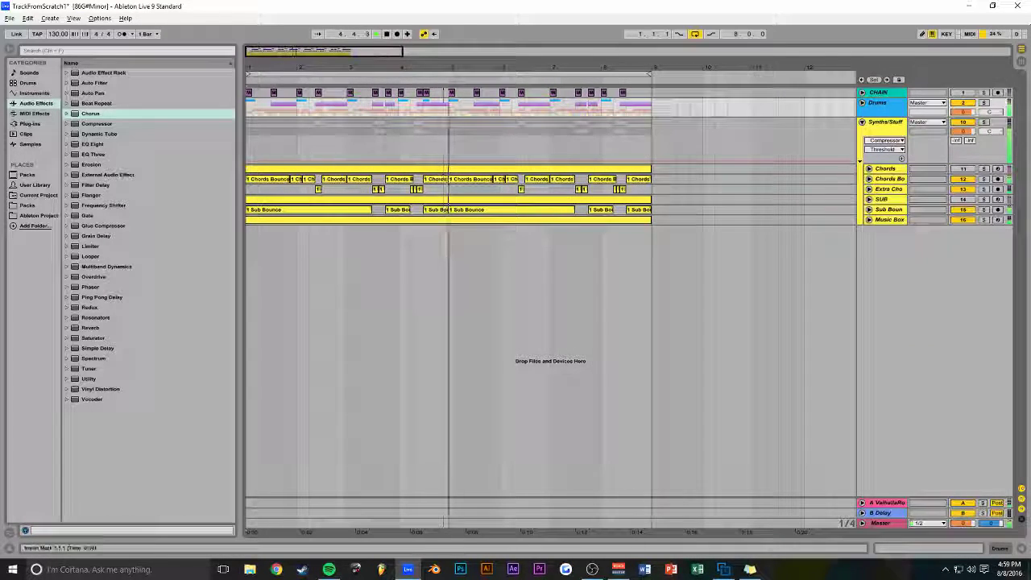
click(887, 220)
key(ctrl+t)
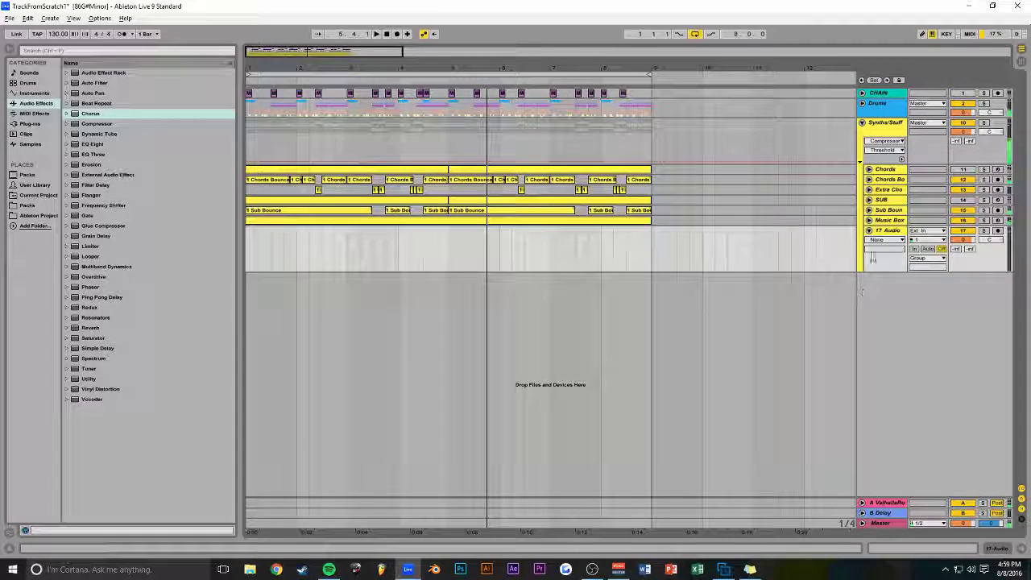
key(ctrl+r)
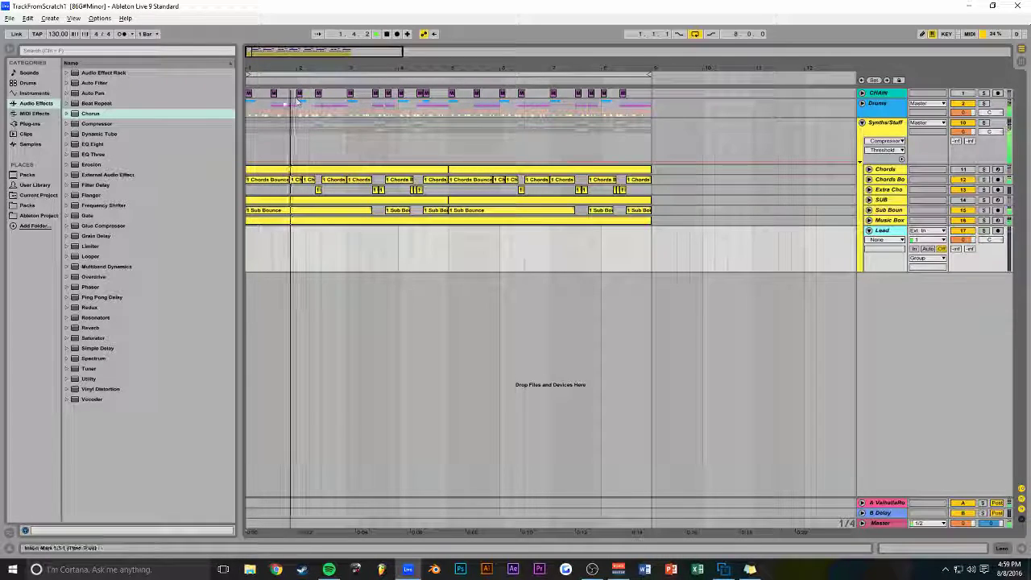
Stop playback and clear the Lead track's custom name
drag(644, 252, 657, 252)
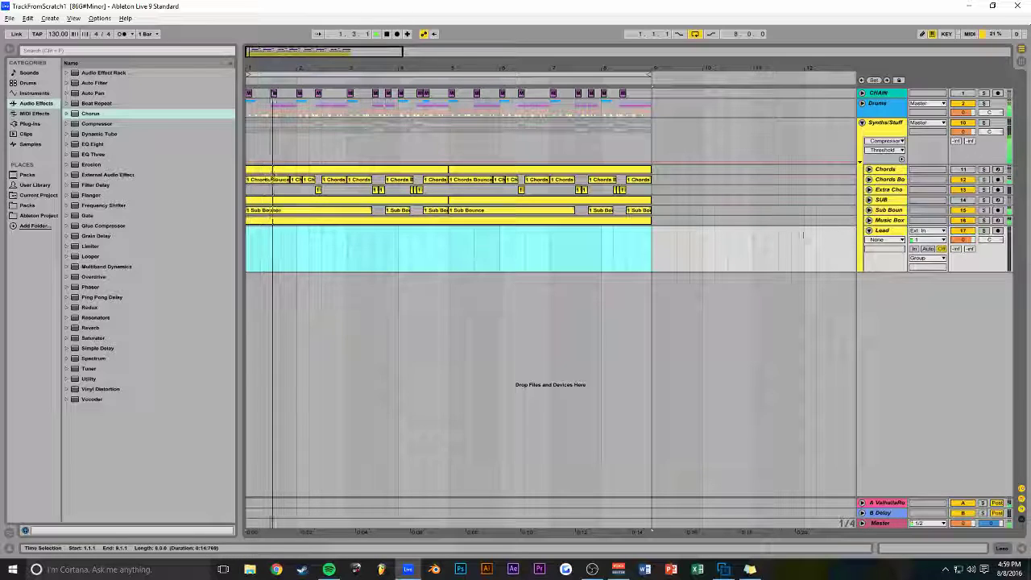
drag(402, 51, 361, 50)
key(space)
click(884, 231)
key(ctrl+r)
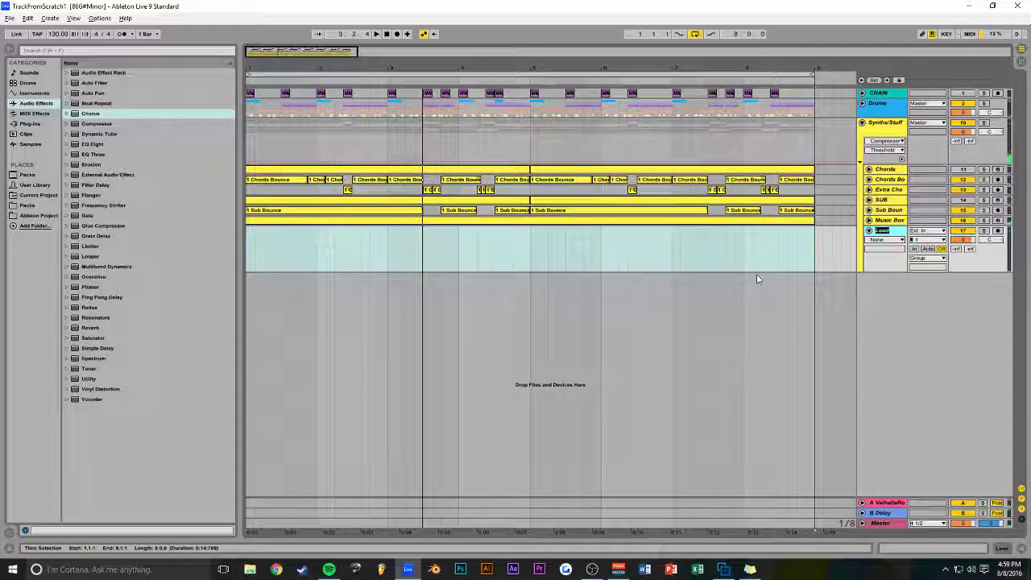
key(BackSpace)
key(Return)
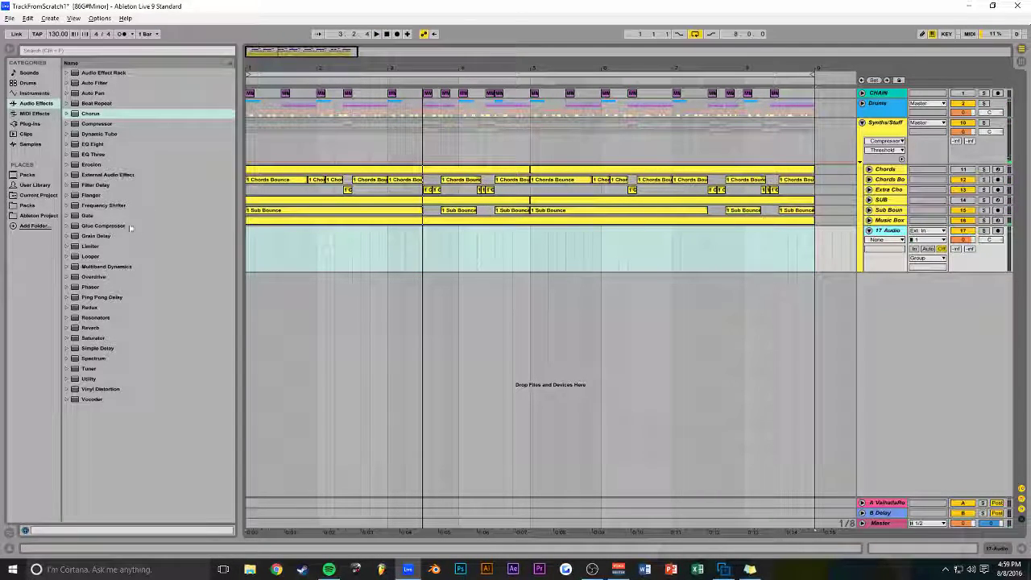
Try to load the Lounge Lizard EP-4 plug-in onto the new audio track
drag(310, 53, 308, 42)
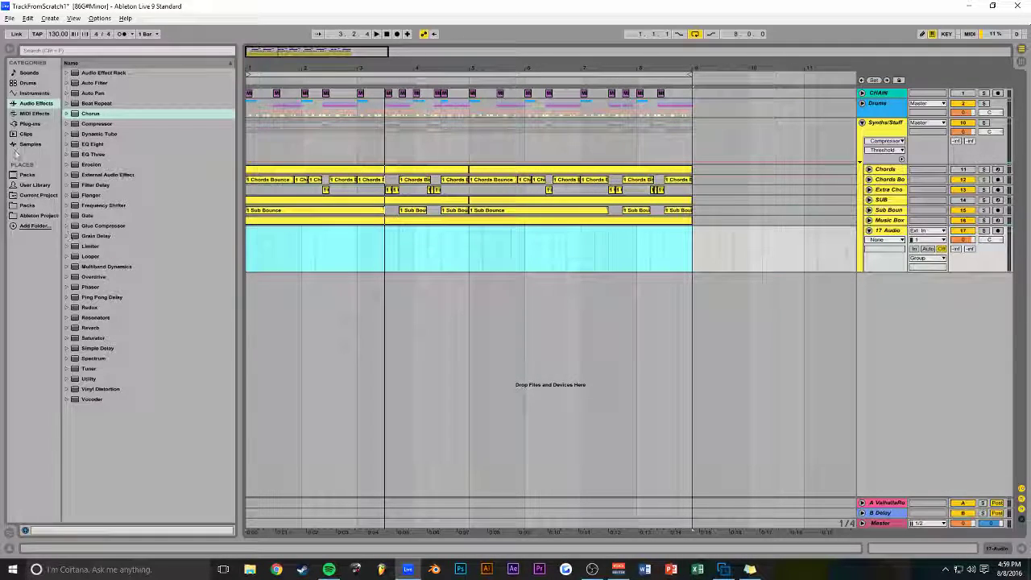
click(30, 123)
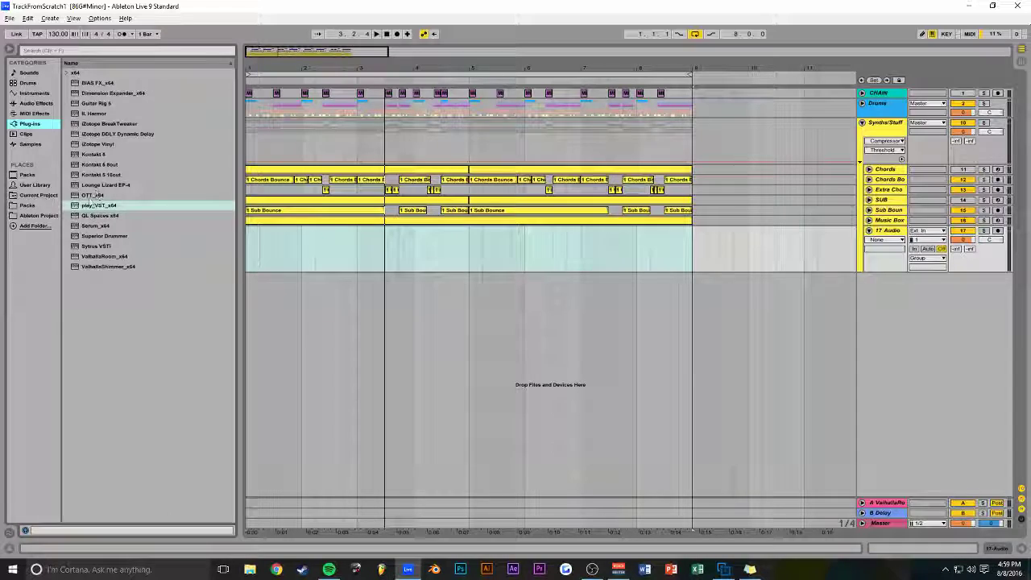
click(96, 186)
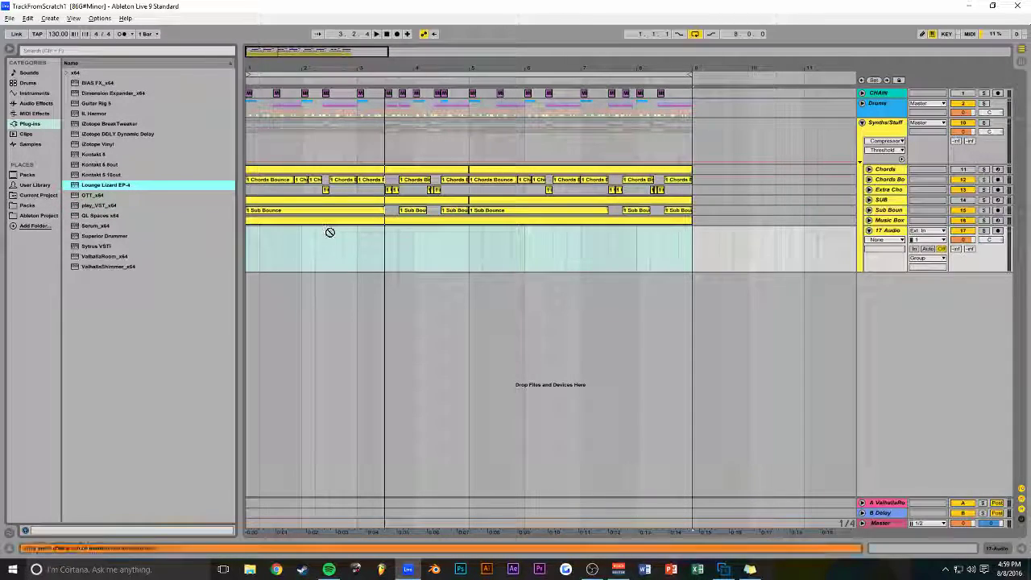
Replace the empty audio track below Music Box with a new MIDI track
click(898, 232)
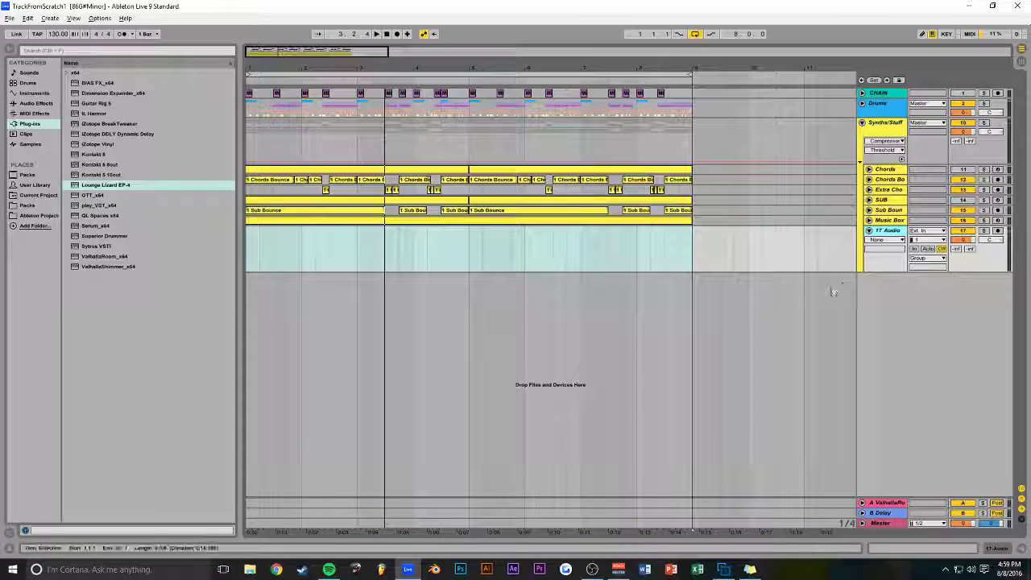
key(Delete)
key(ctrl+shift+t)
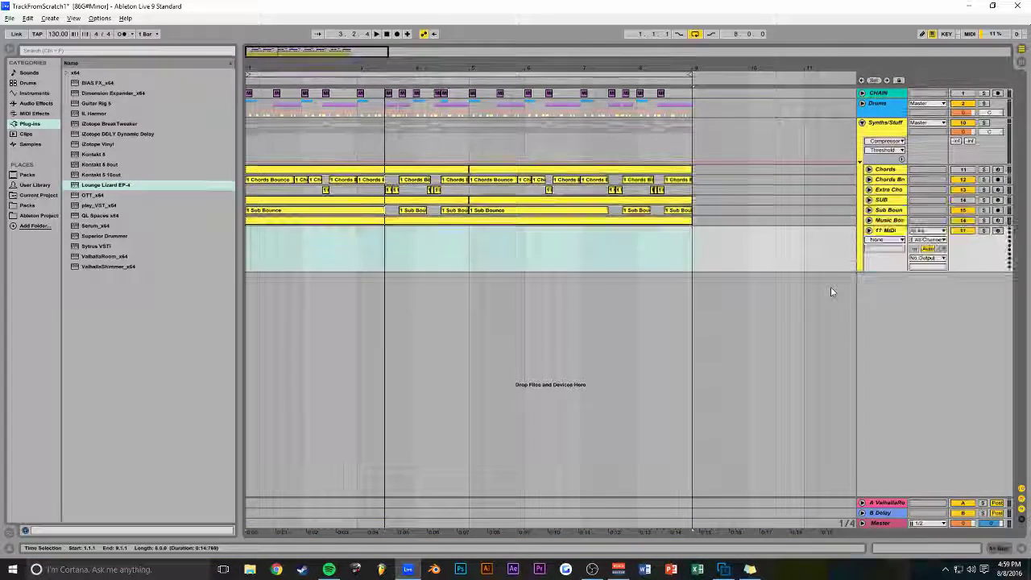
Create an empty MIDI clip from 1.1.1 to 9.1.1 on the new track and load Lounge Lizard EP-4 on it
drag(667, 242, 252, 254)
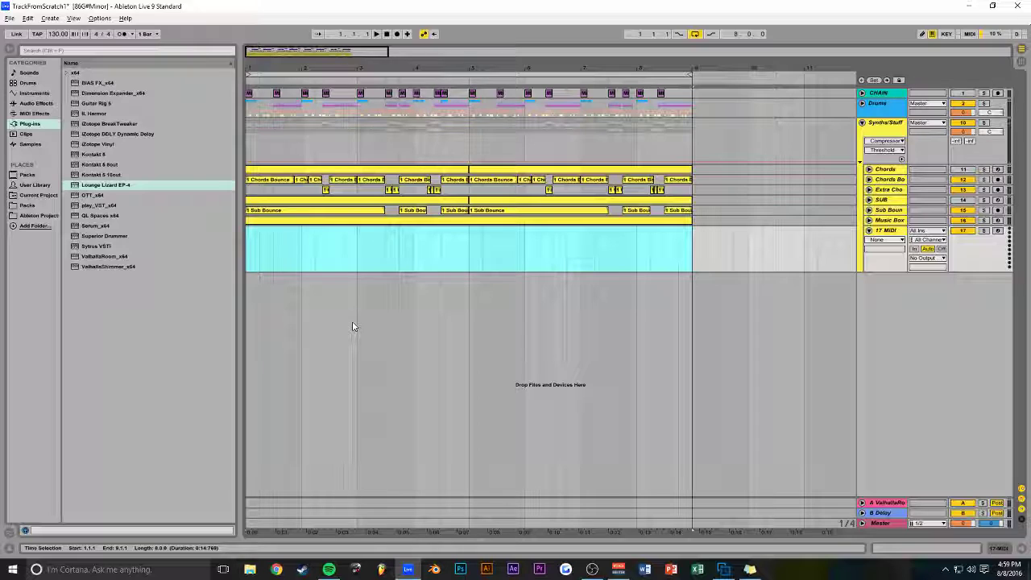
key(ctrl+shift+m)
drag(98, 187, 350, 246)
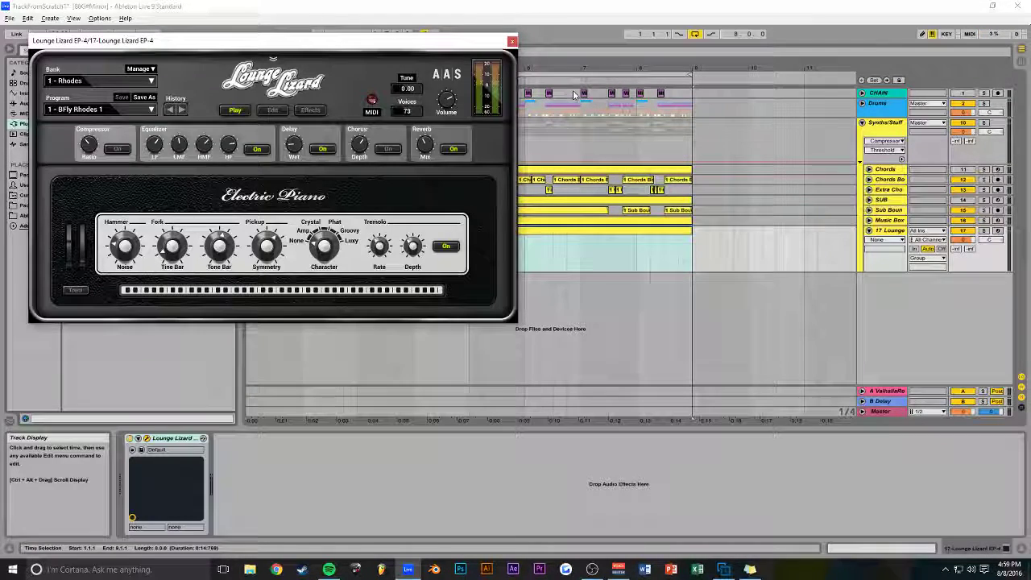
click(513, 41)
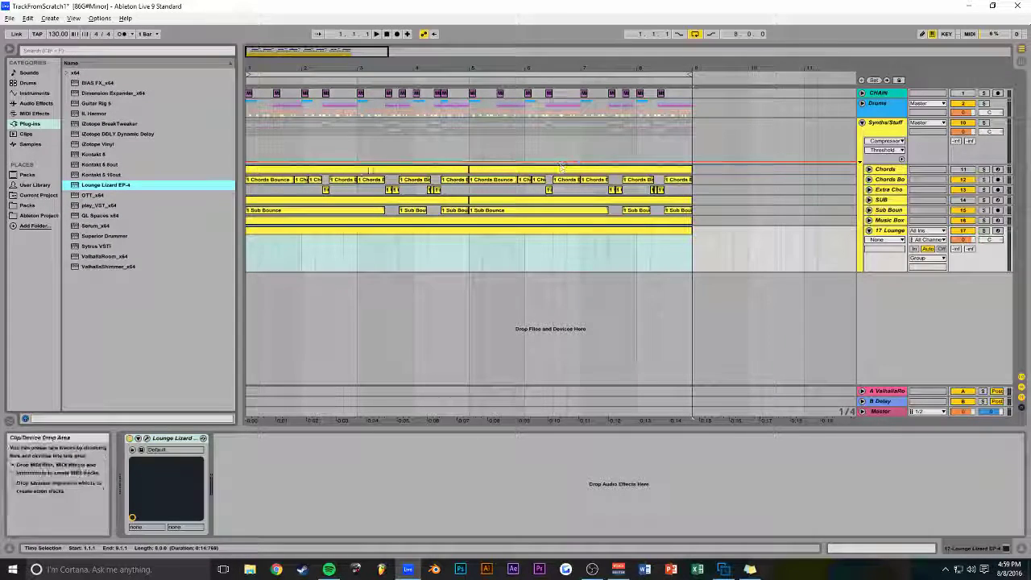
Copy the first Chords clip onto the Lounge Lizard track at bar 1 and extend it to bar 9
click(313, 175)
drag(313, 175, 309, 262)
key(ctrl+d)
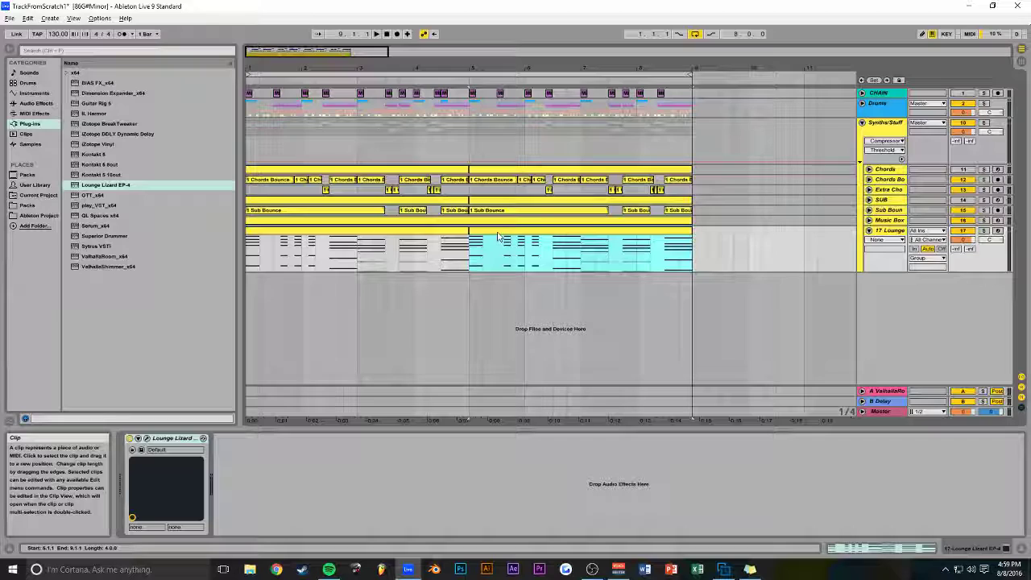
key(Delete)
drag(469, 232, 695, 235)
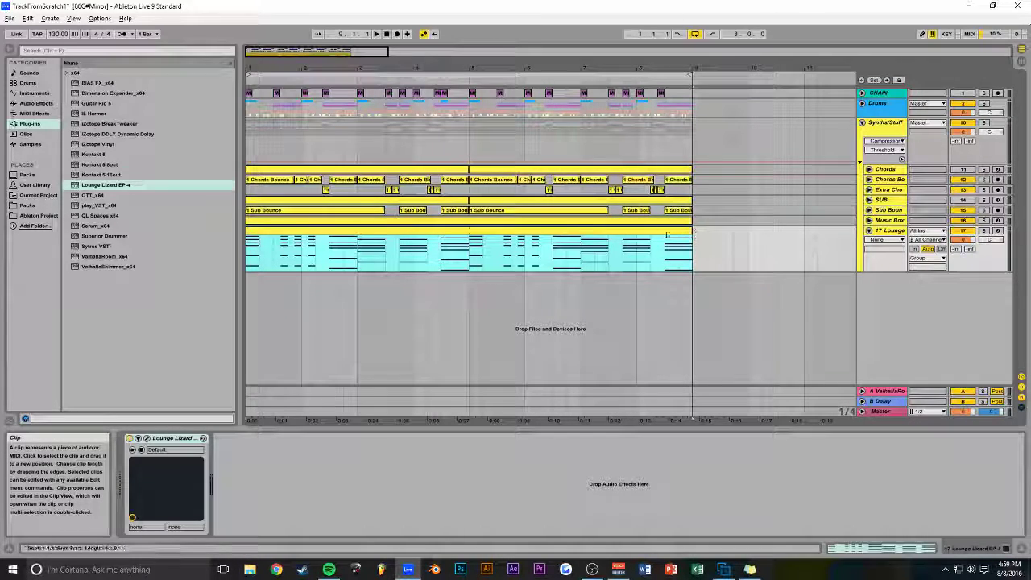
Open the Lounge Lizard clip in an enlarged note editor and delete all bass notes below A#1
double_click(680, 232)
drag(464, 430, 461, 185)
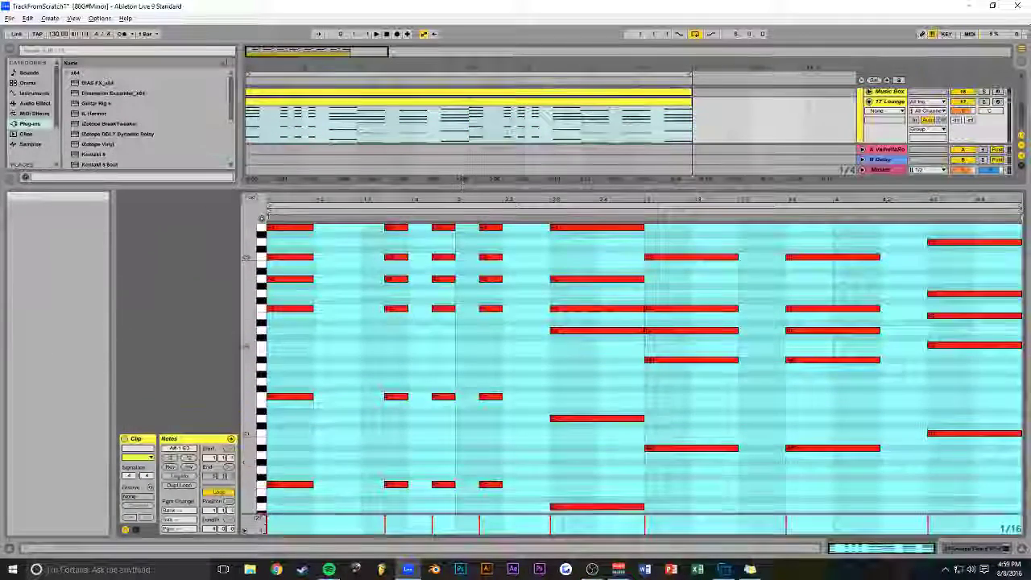
scroll(725, 323, down, 2)
drag(964, 324, 274, 491)
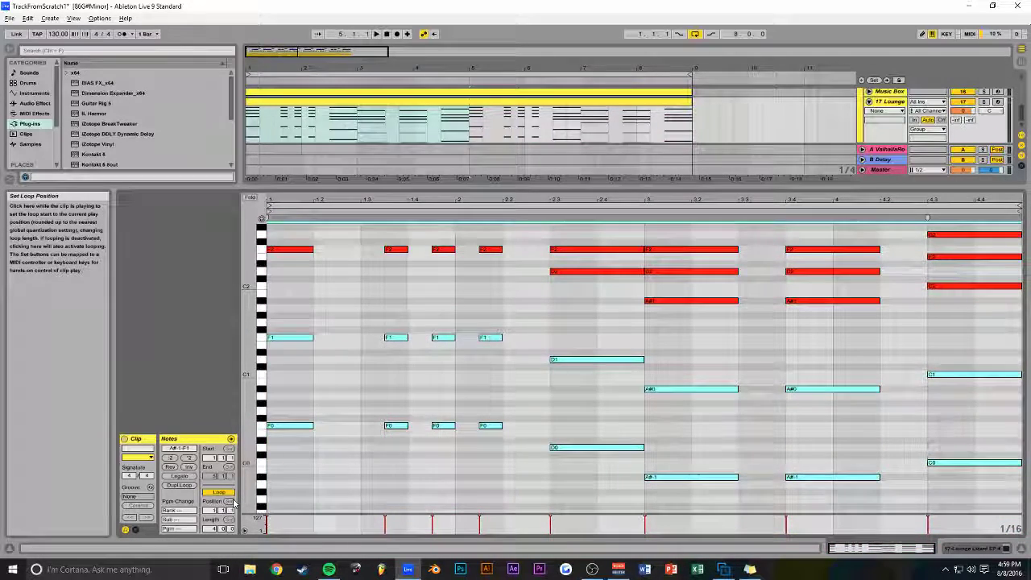
key(Delete)
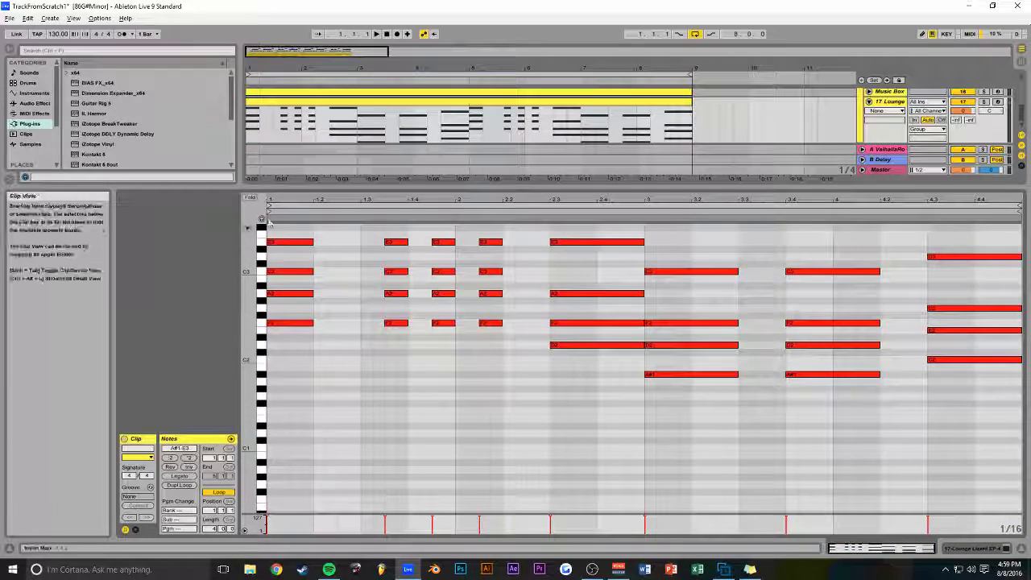
Sustain the opening F2–E3 chord until 2.3.1 and the A#1–C3 chord at bar 3 until 4.3.1
scroll(344, 293, up, 3)
drag(349, 269, 543, 403)
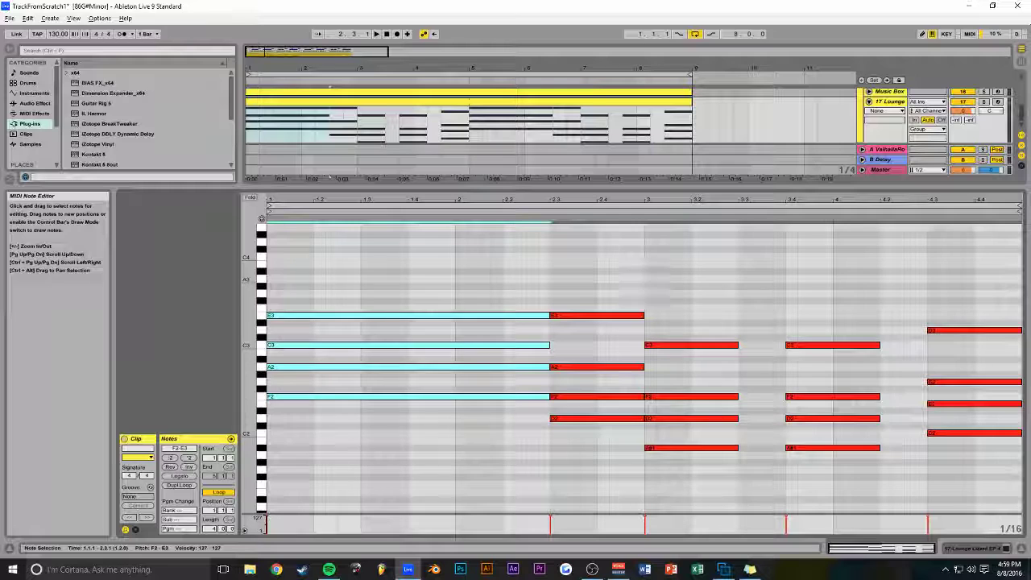
drag(709, 294, 677, 459)
drag(737, 448, 925, 448)
Play the loop, shrink the note editor and solo the Lounge Lizard track
key(space)
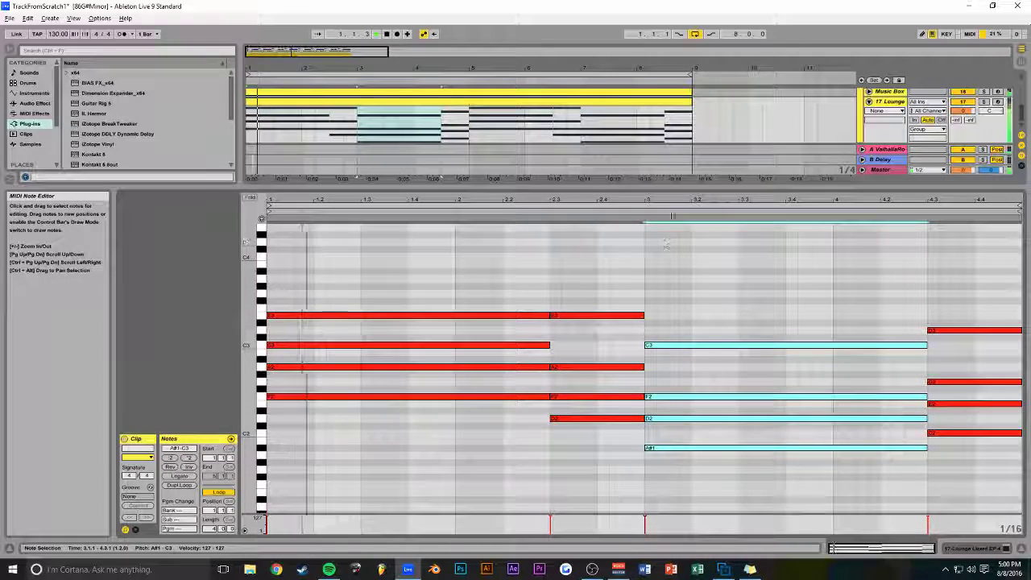
drag(727, 187, 731, 429)
click(965, 239)
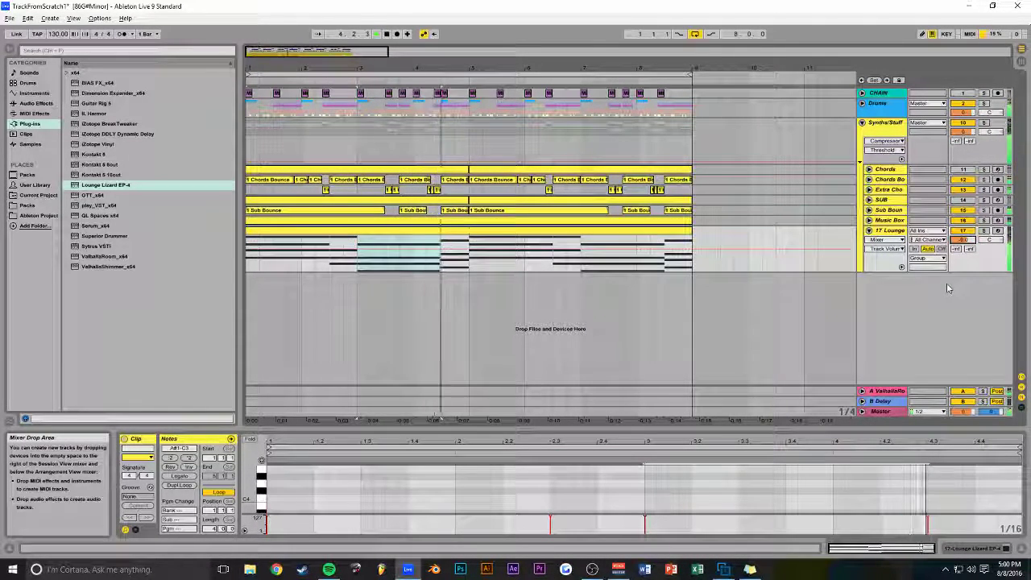
click(984, 230)
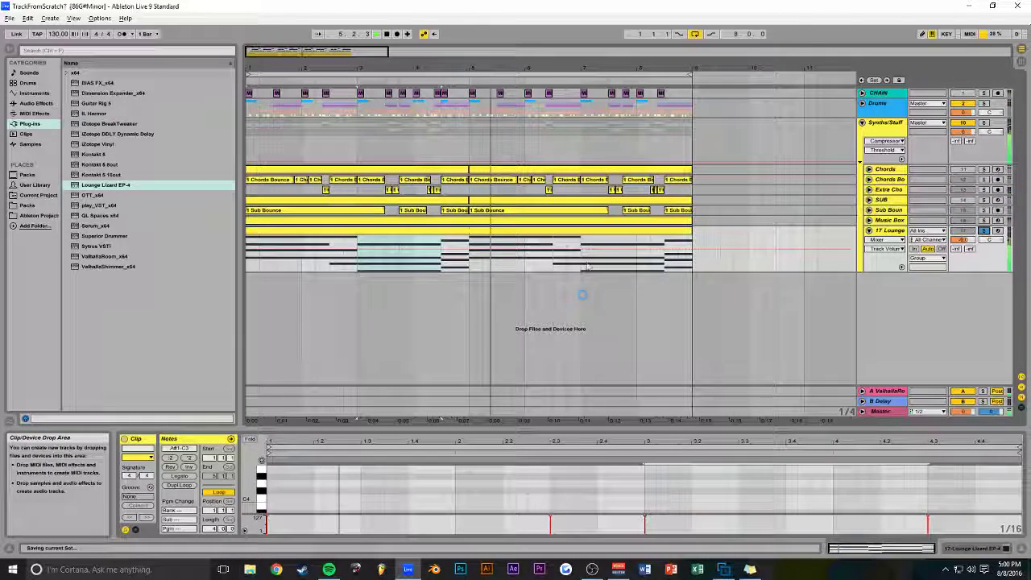
Step through the Lounge Lizard's Rhodes programs to 4 - Tine at 9 and close the plug-in window
double_click(889, 230)
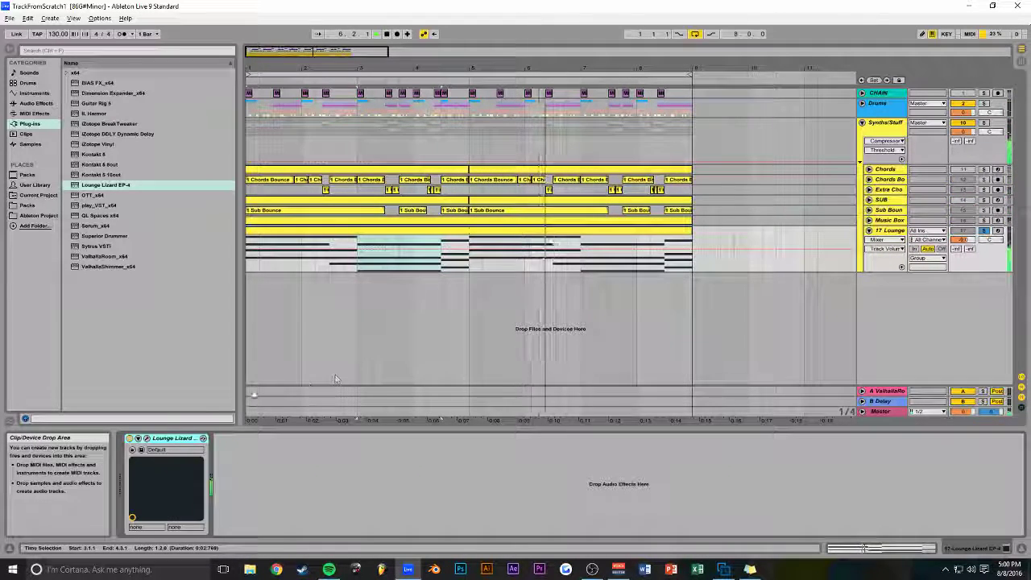
click(146, 438)
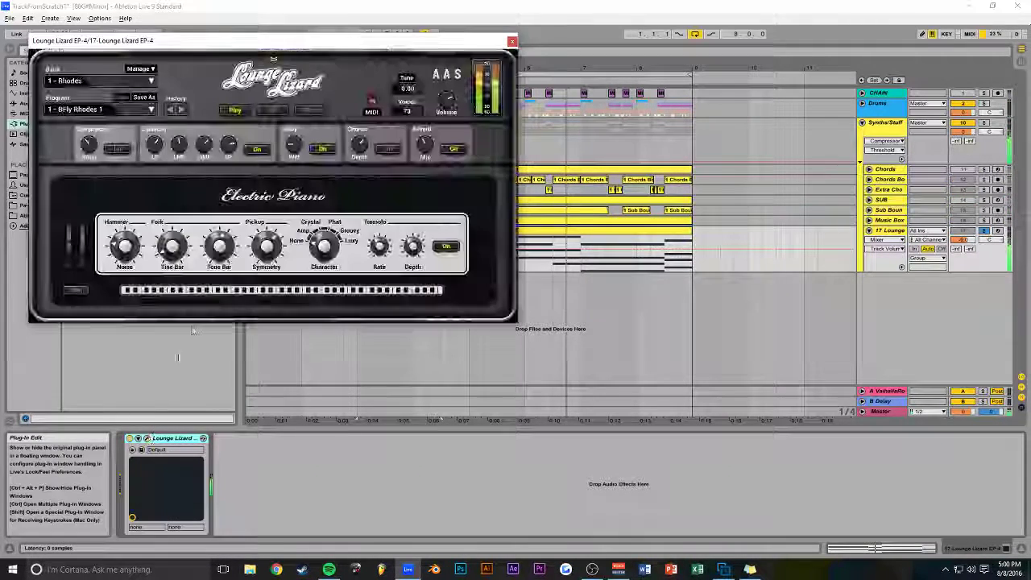
click(143, 111)
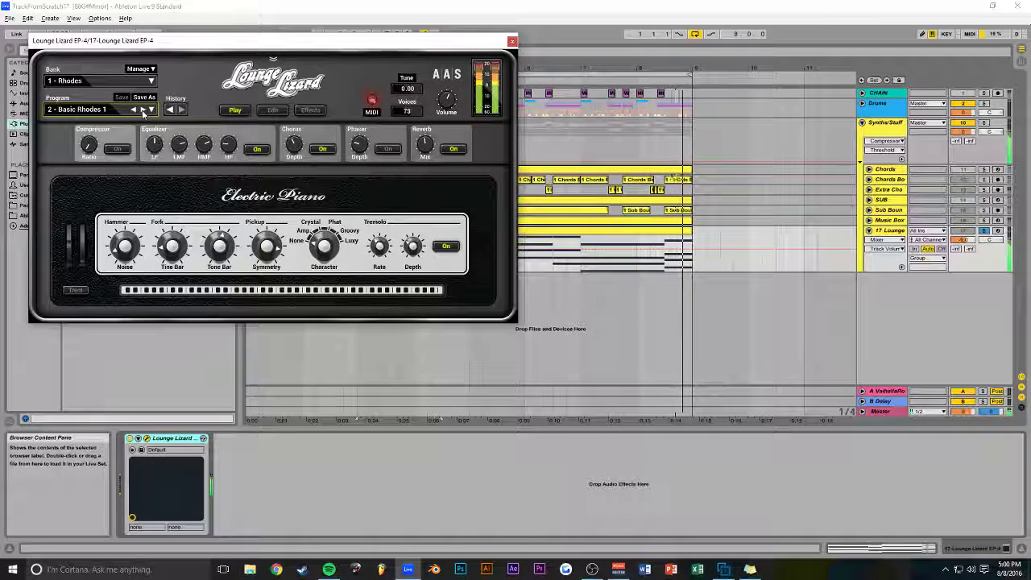
click(143, 110)
click(143, 110)
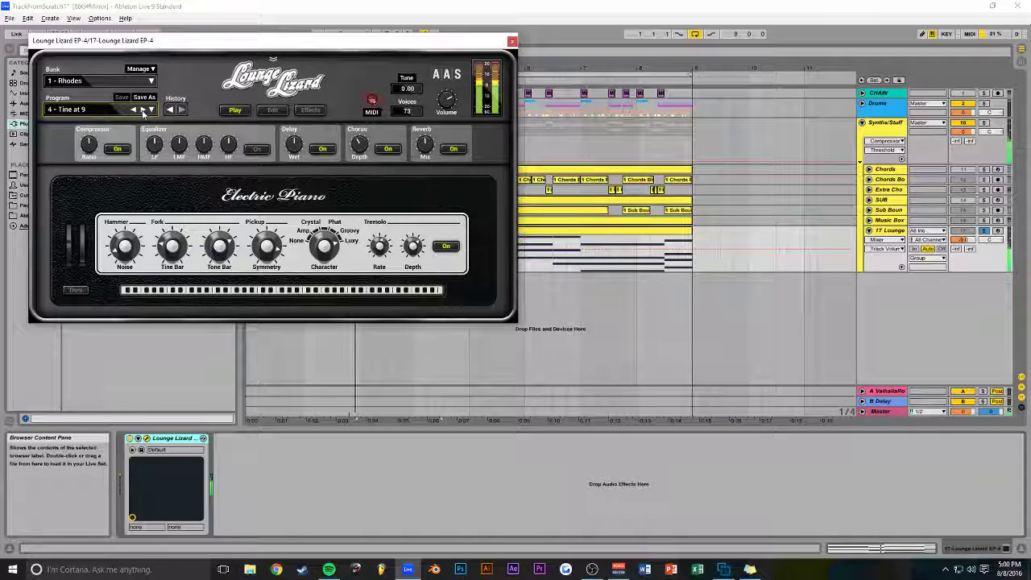
click(511, 41)
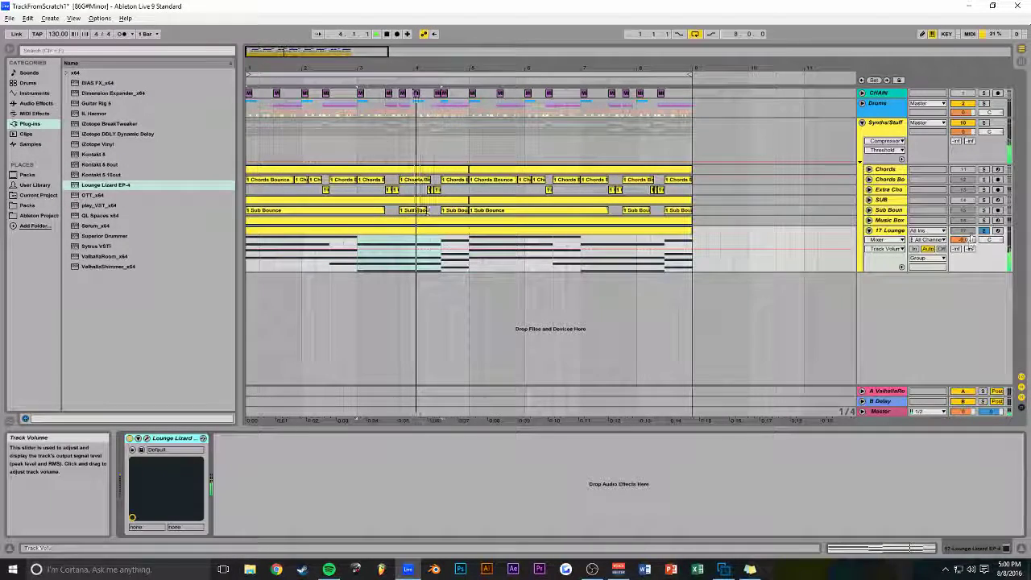
Adjust the Lounge Lizard track's volume and its send to the Valhalla reverb return while the loop plays
click(983, 231)
drag(962, 240, 963, 236)
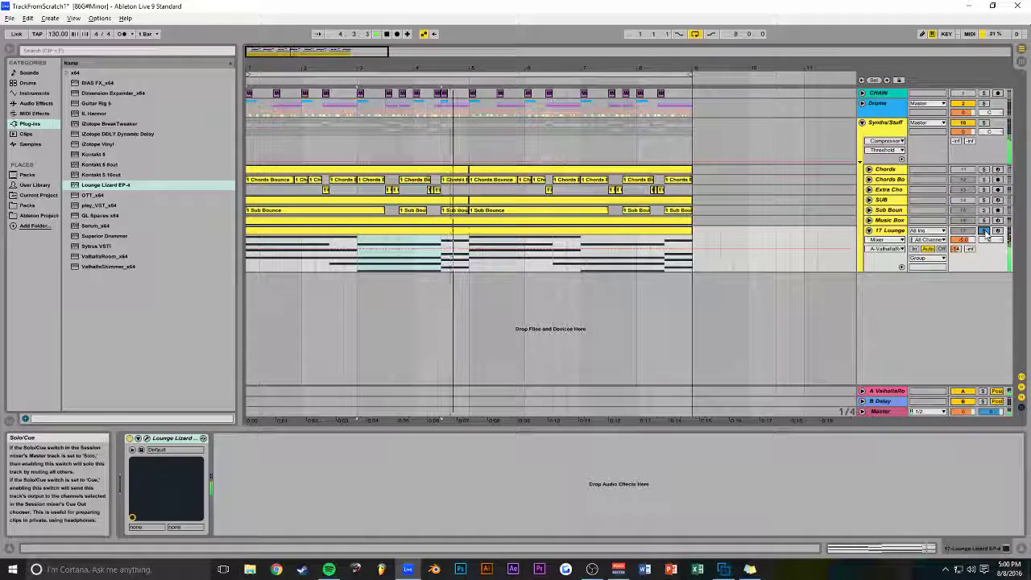
drag(973, 272, 982, 186)
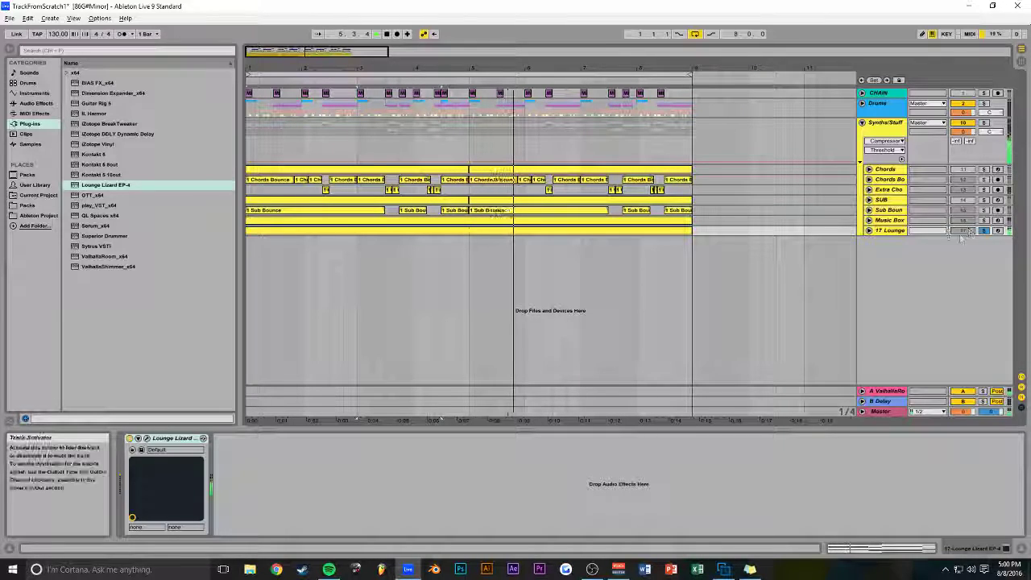
drag(960, 235, 928, 277)
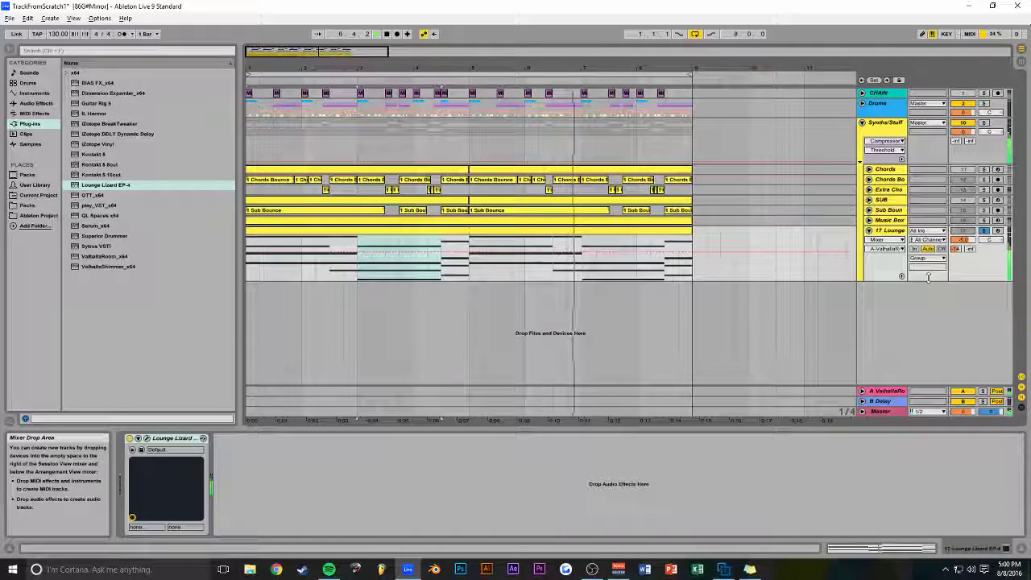
Set a low send level from the Lounge Lizard track to the Delay return and fold the track
click(868, 220)
click(868, 219)
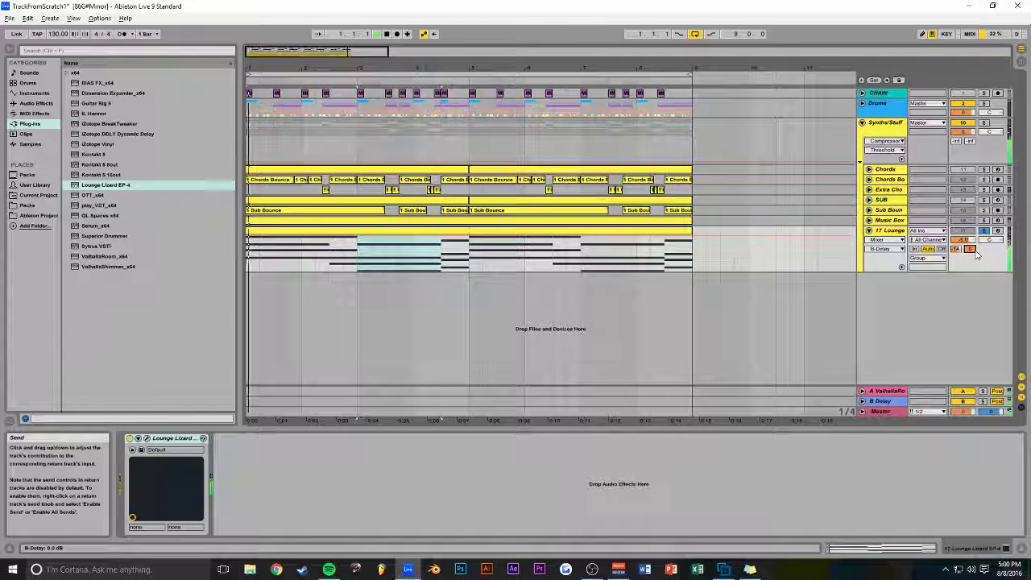
drag(972, 250, 972, 275)
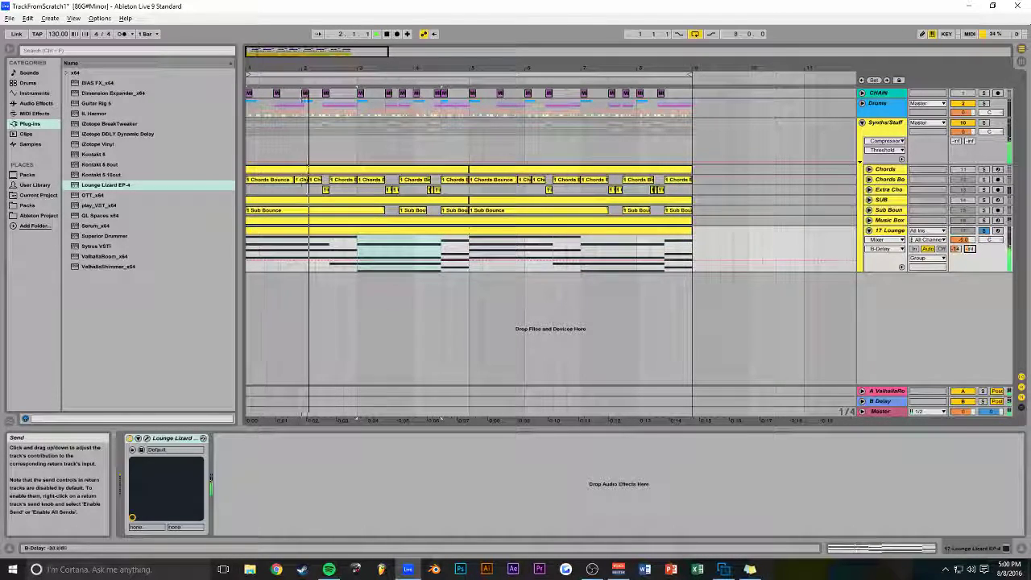
click(868, 230)
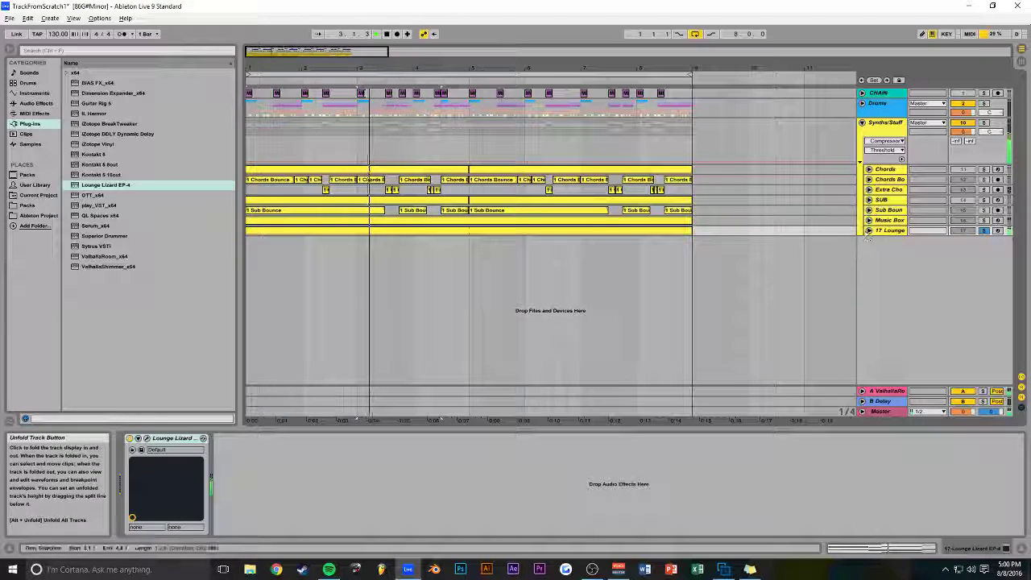
Add EQ Eight after Lounge Lizard with a low cut at 142 Hz and a slight band 4 boost near 2.3 kHz, and save the set
click(35, 103)
drag(93, 143, 290, 494)
click(256, 522)
click(256, 463)
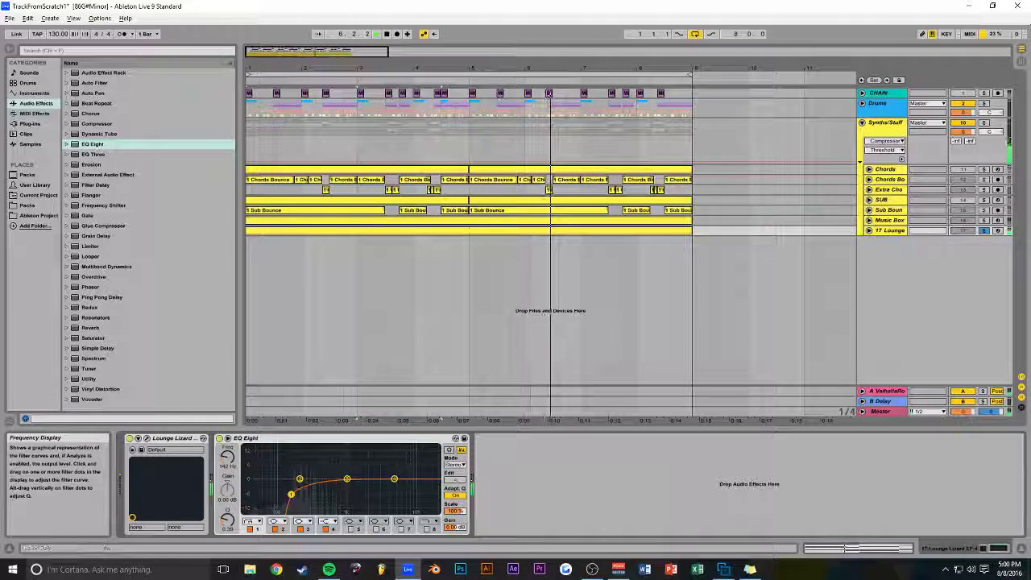
drag(394, 479, 370, 475)
key(ctrl+s)
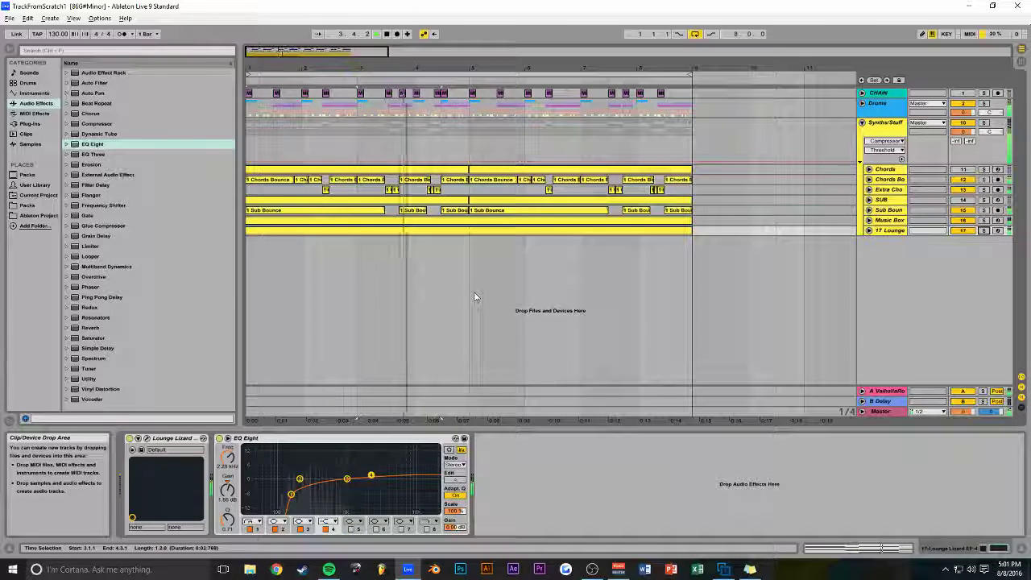
Show the Master track's devices, fold the Synths/Stuff group and unfold the Drums group
click(881, 412)
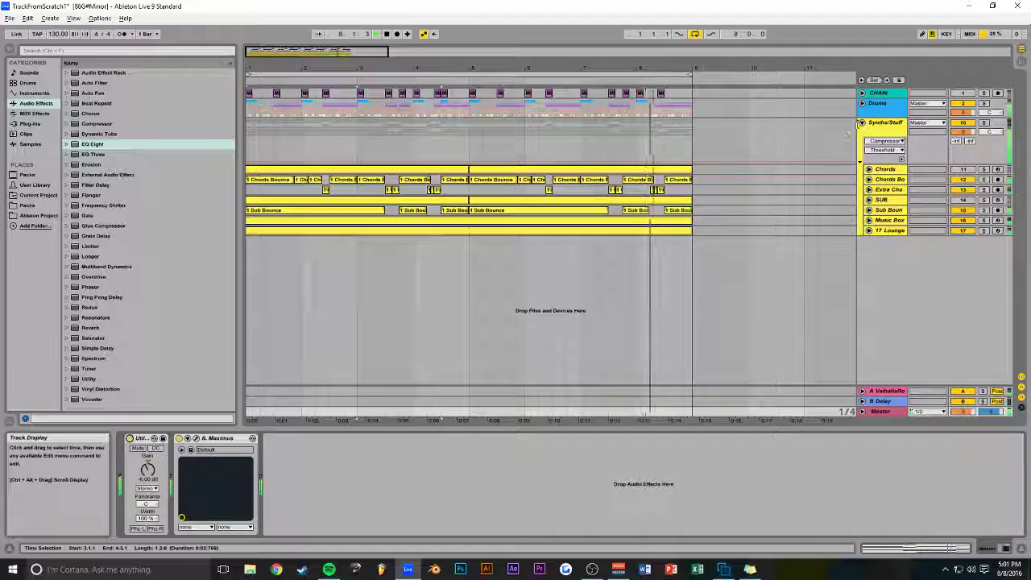
click(862, 123)
click(862, 103)
key(alt+Tab)
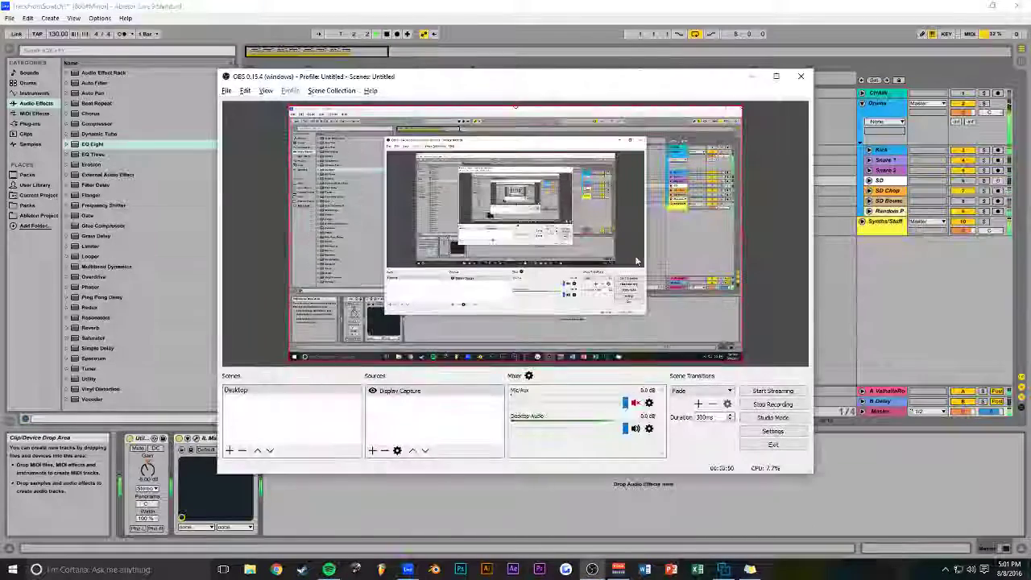
Switch from OBS back to Ableton Live and save the set
key(alt+Tab)
key(ctrl+s)
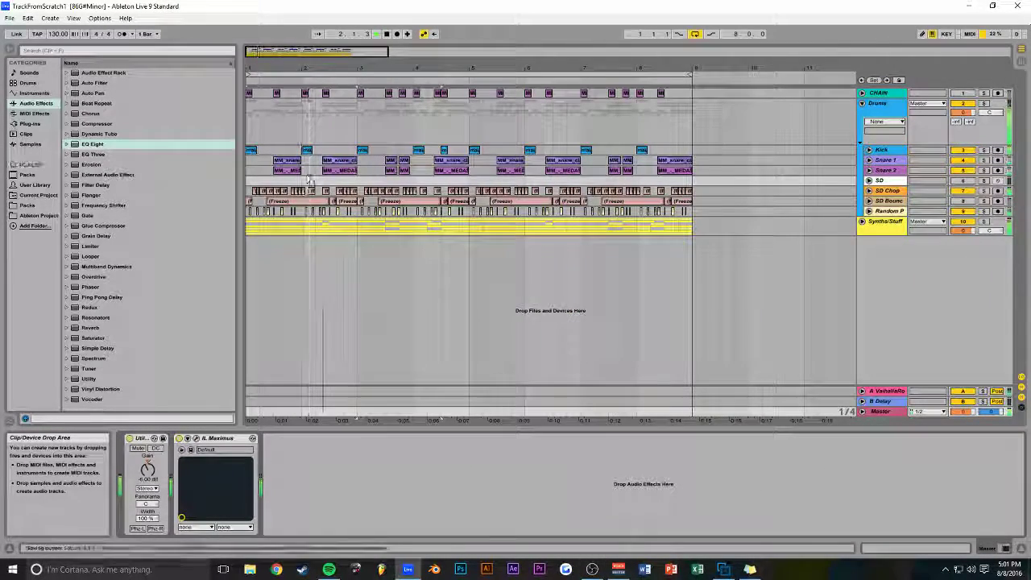
drag(388, 52, 351, 51)
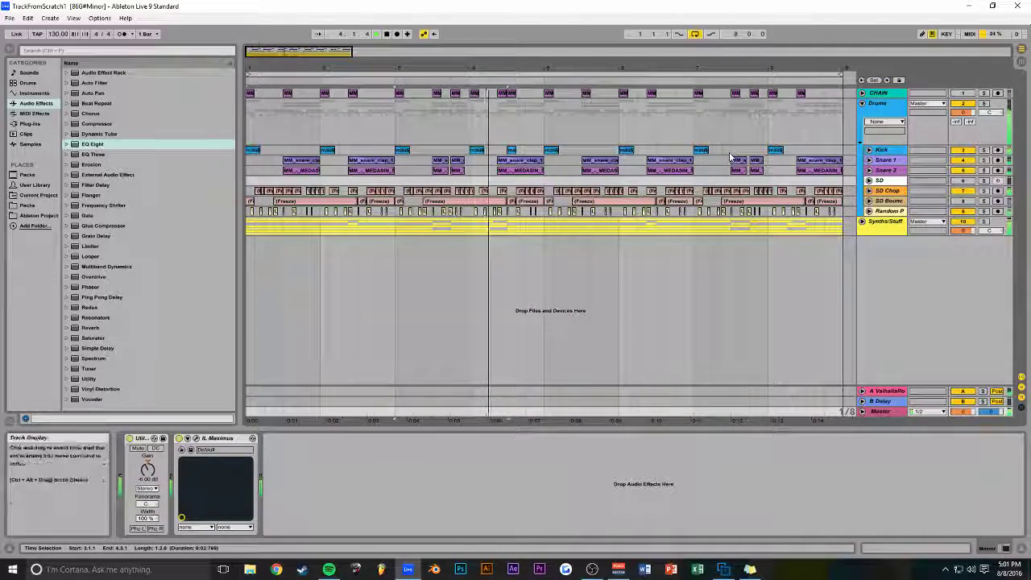
Unfold the Kick track, lower EQ Eight band 1 around 147 Hz, and save the set
click(869, 149)
click(883, 149)
drag(456, 476, 457, 486)
key(ctrl+s)
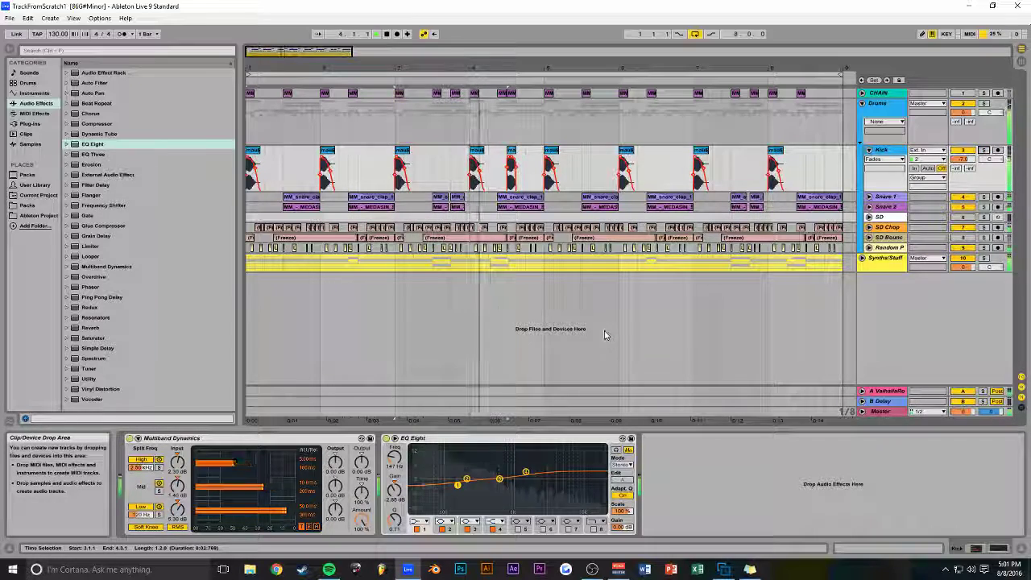
Replace the kick clip at 4.3 with a copy of the kick clip at the start of bar 4
drag(352, 51, 390, 50)
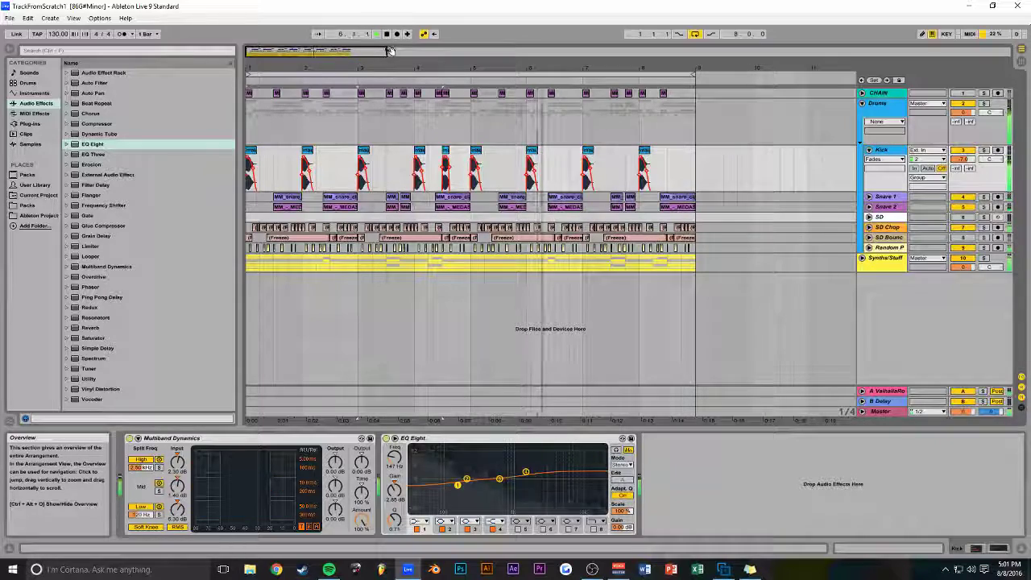
click(445, 151)
key(Delete)
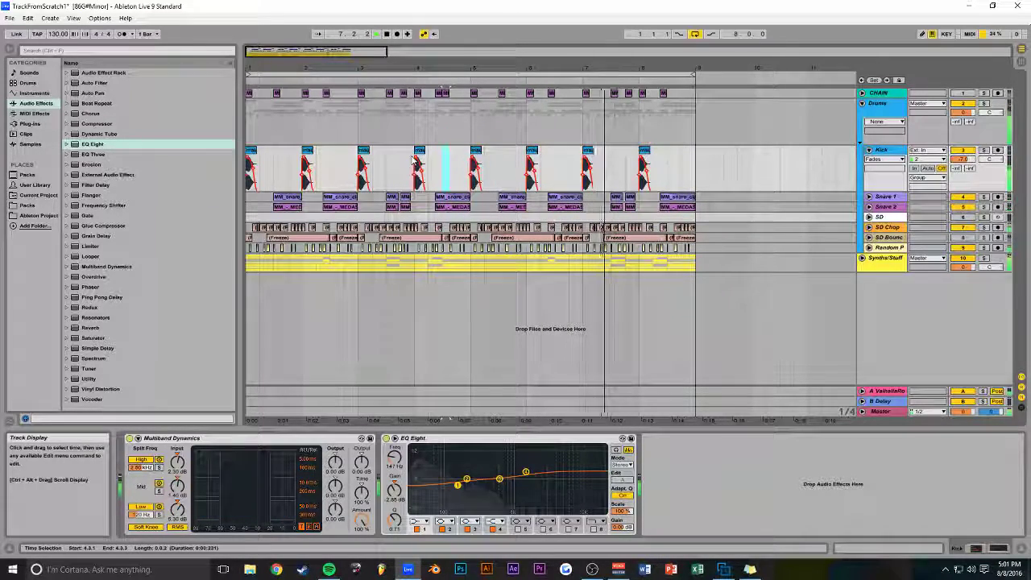
click(419, 158)
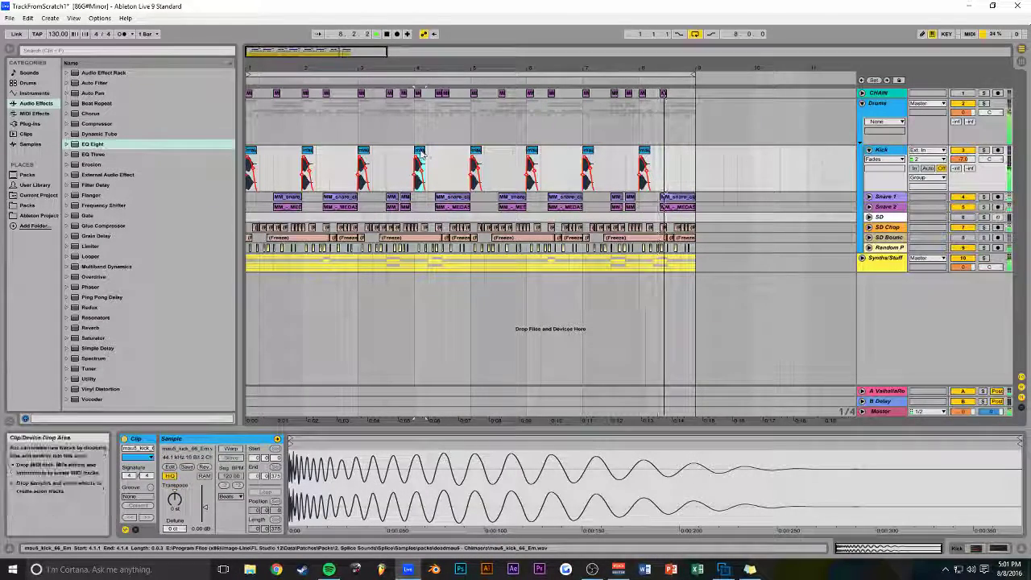
click(442, 156)
key(ctrl+v)
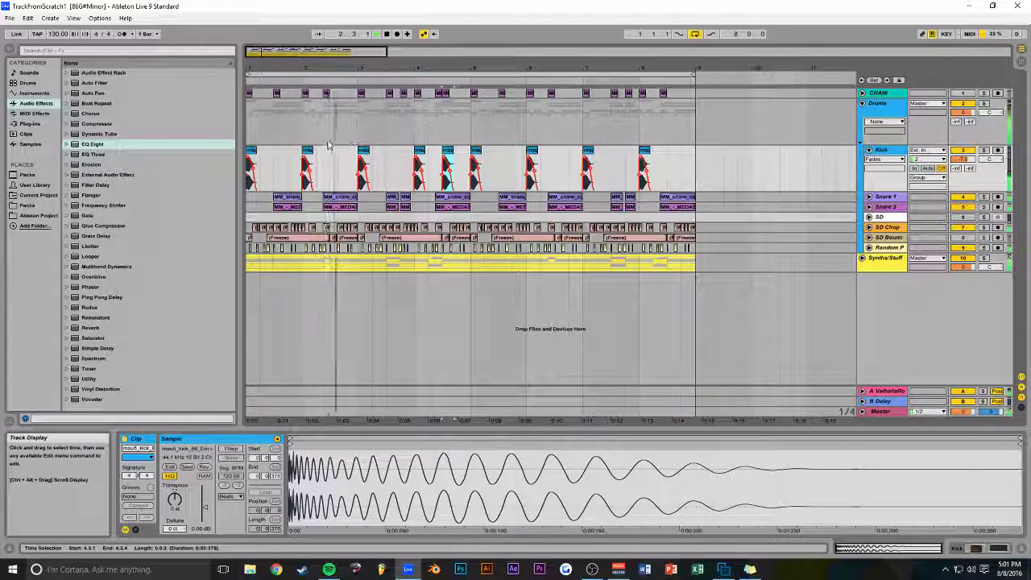
drag(386, 54, 360, 54)
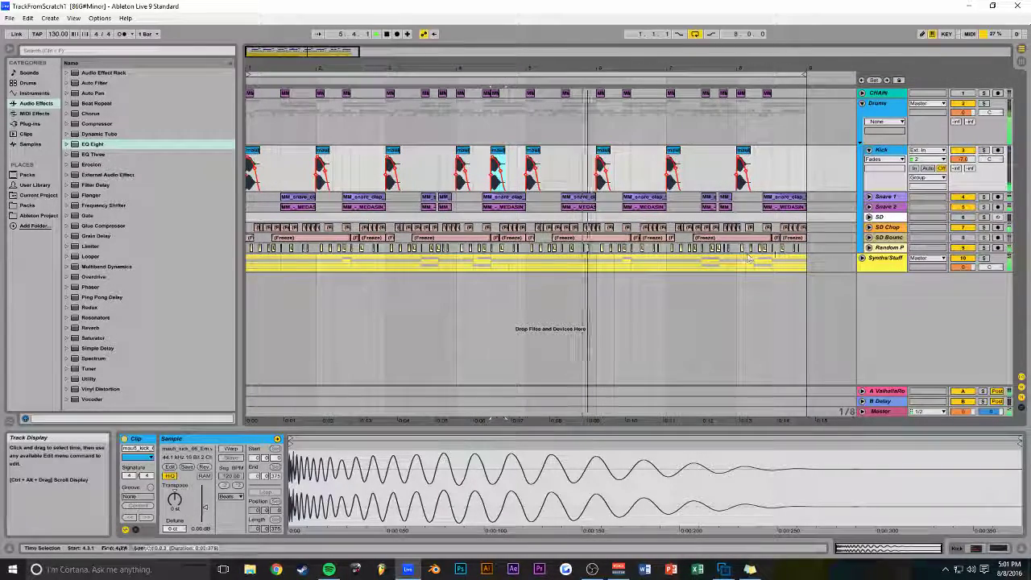
Unfold the Synths/Stuff group and rename the Lounge Lizard track as Rhodes Pad
click(862, 258)
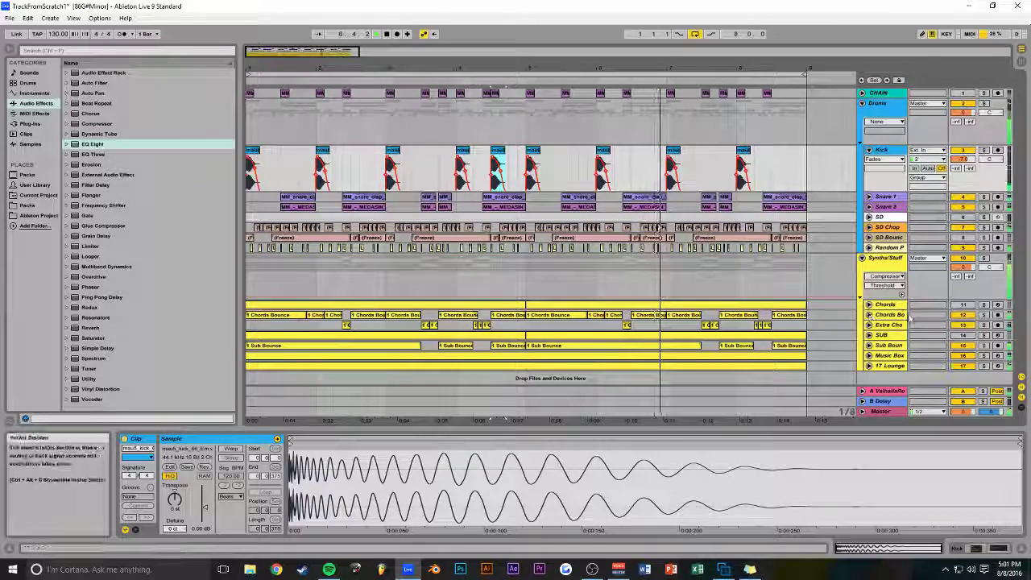
click(890, 366)
key(ctrl+r)
text(Rhodes Pad)
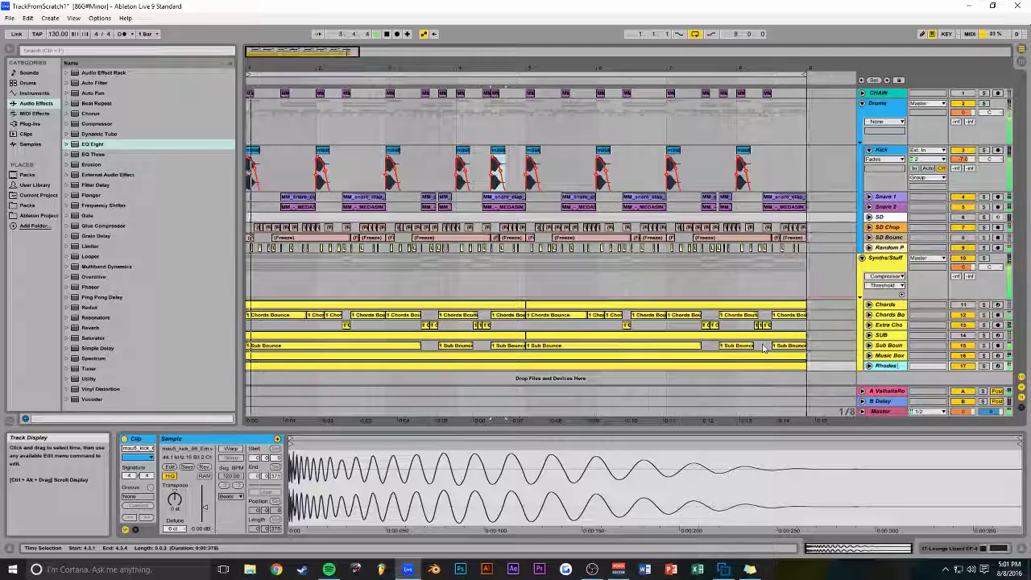
key(Return)
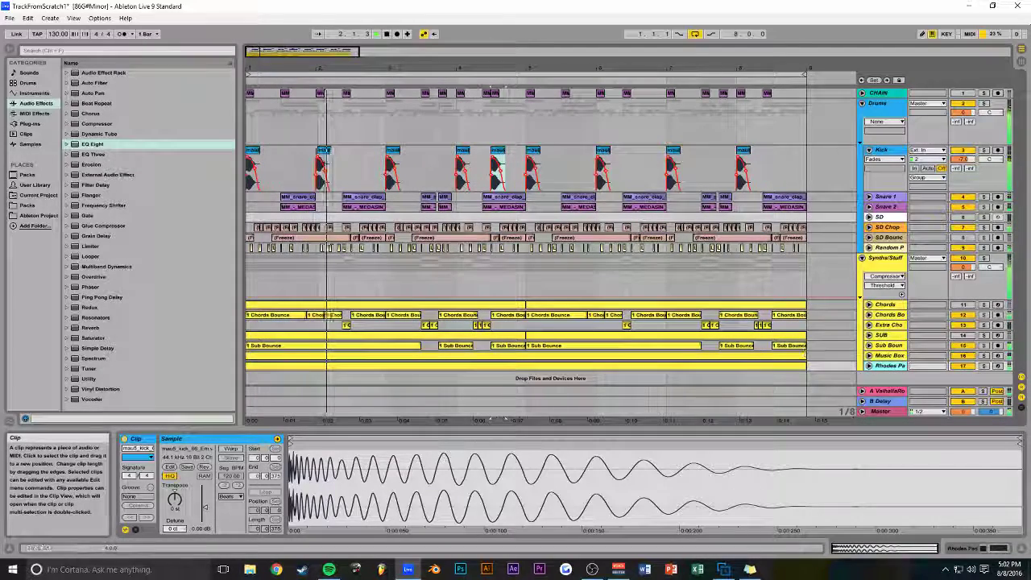
Insert a new MIDI track below Rhodes Pad and copy the Rhodes Pad chord clip onto it
key(ctrl+shift+t)
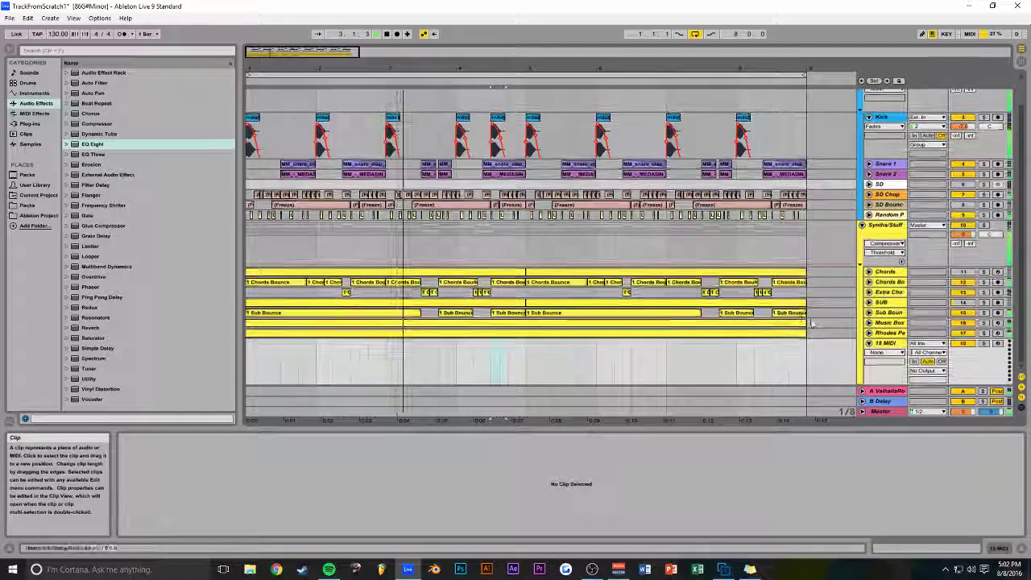
click(713, 337)
drag(714, 337, 713, 368)
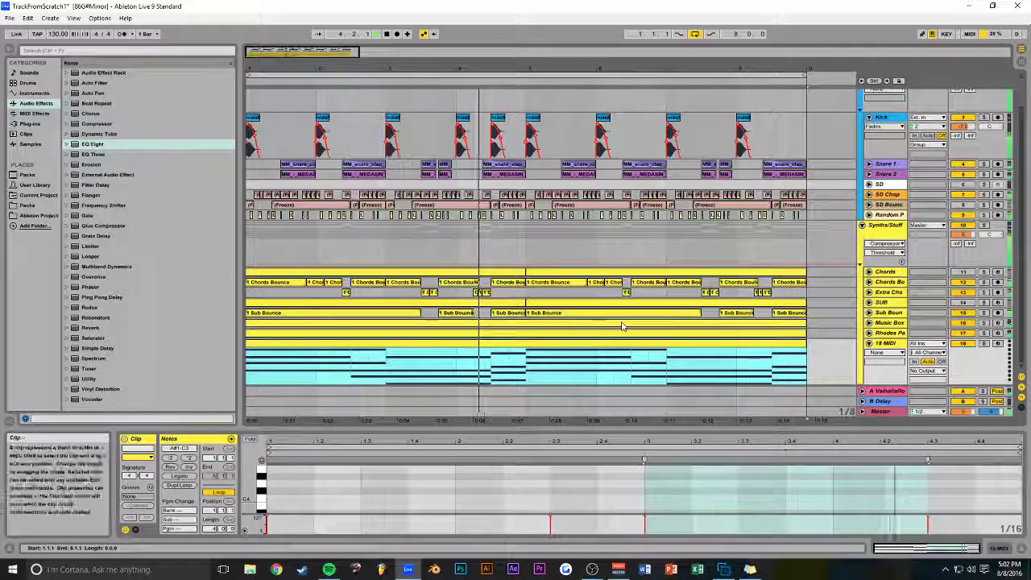
Load the Sytrus VSTi plug-in on the new MIDI track and set the track's volume to -10 dB
click(30, 123)
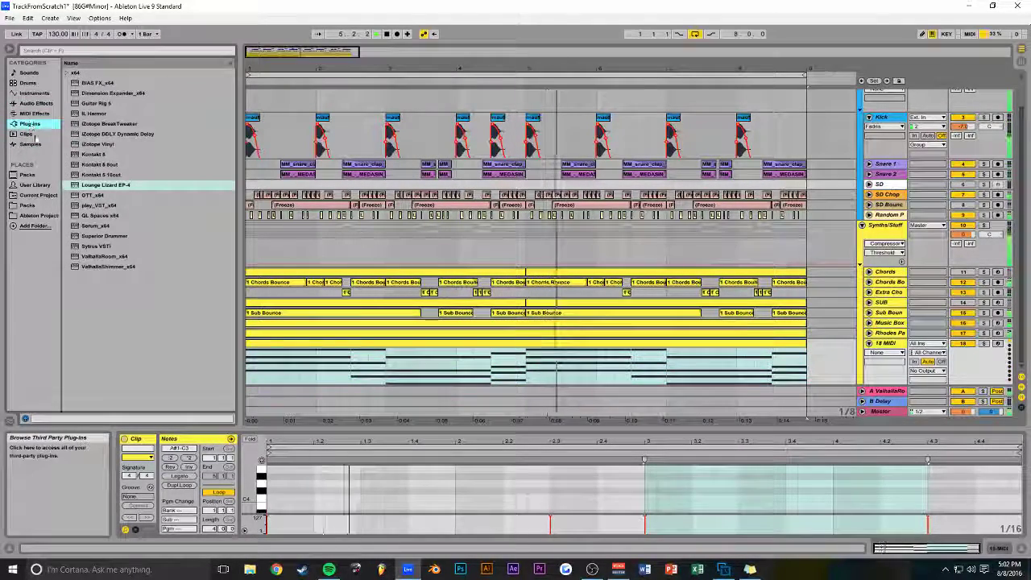
click(92, 225)
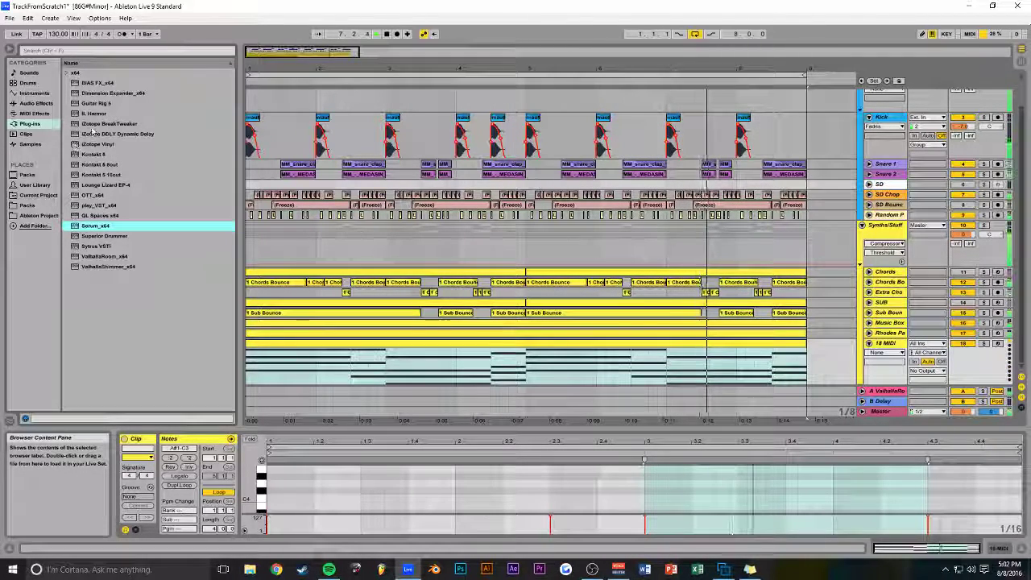
drag(96, 247, 345, 361)
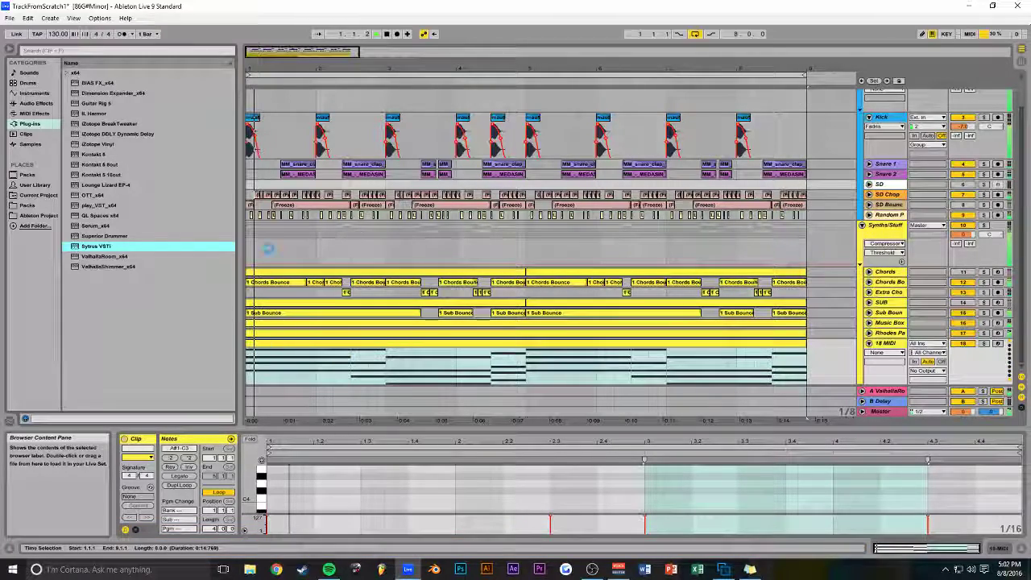
drag(302, 48, 314, 57)
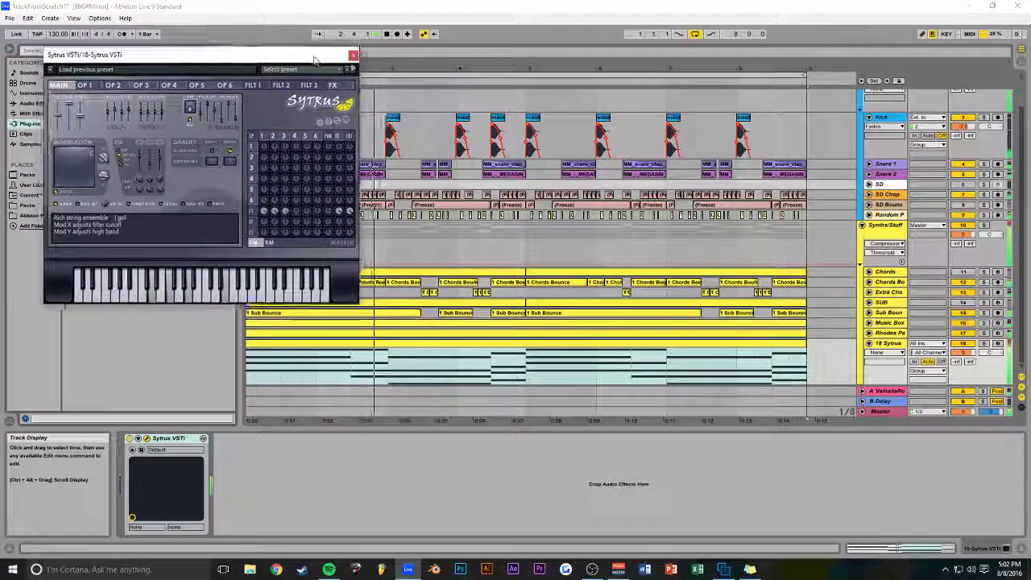
click(352, 55)
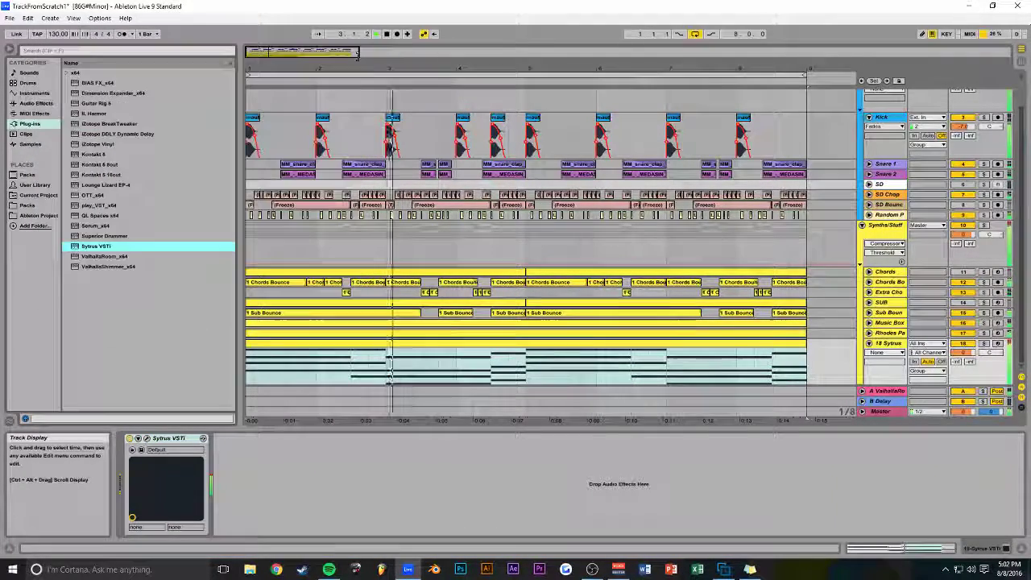
click(963, 352)
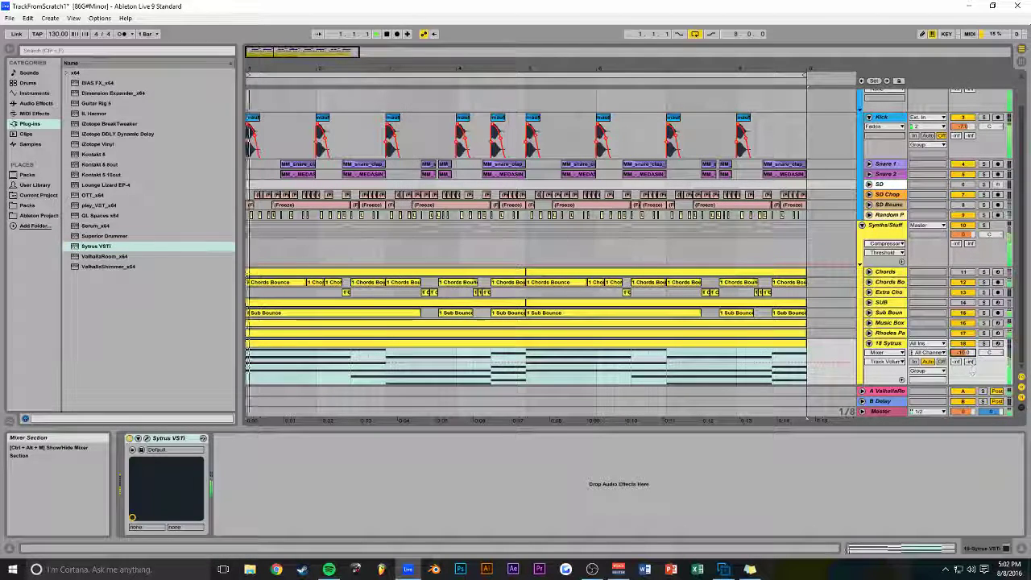
Load the Default preset in Sytrus and solo its track at a volume of -22 dB
click(147, 439)
click(304, 71)
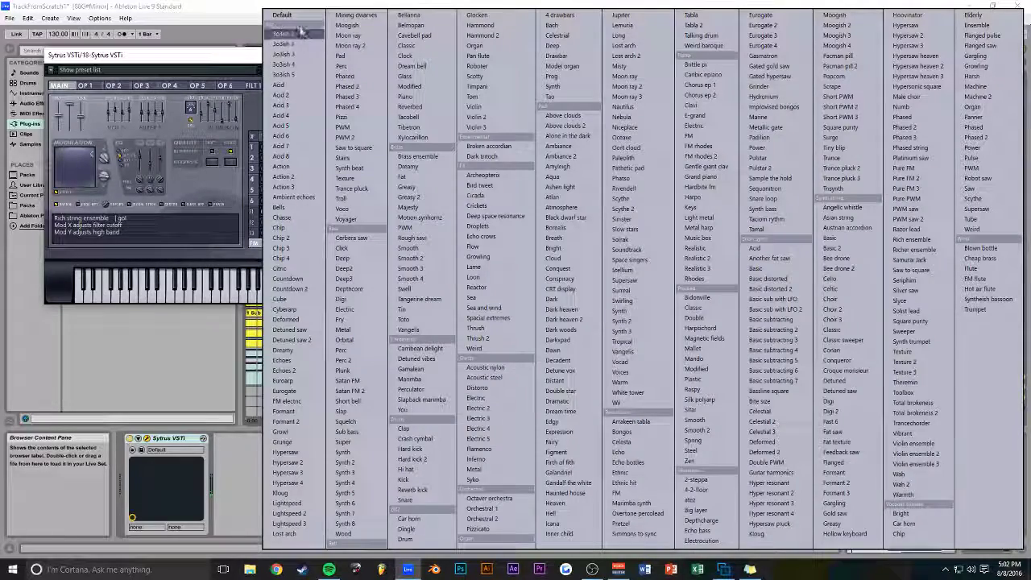
click(291, 38)
key(space)
drag(267, 57, 306, 70)
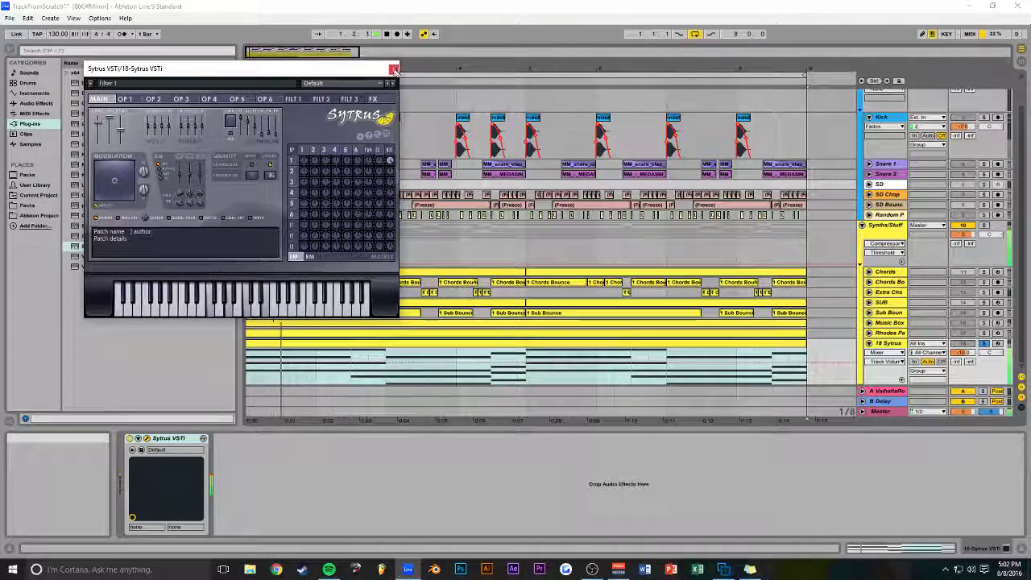
click(394, 69)
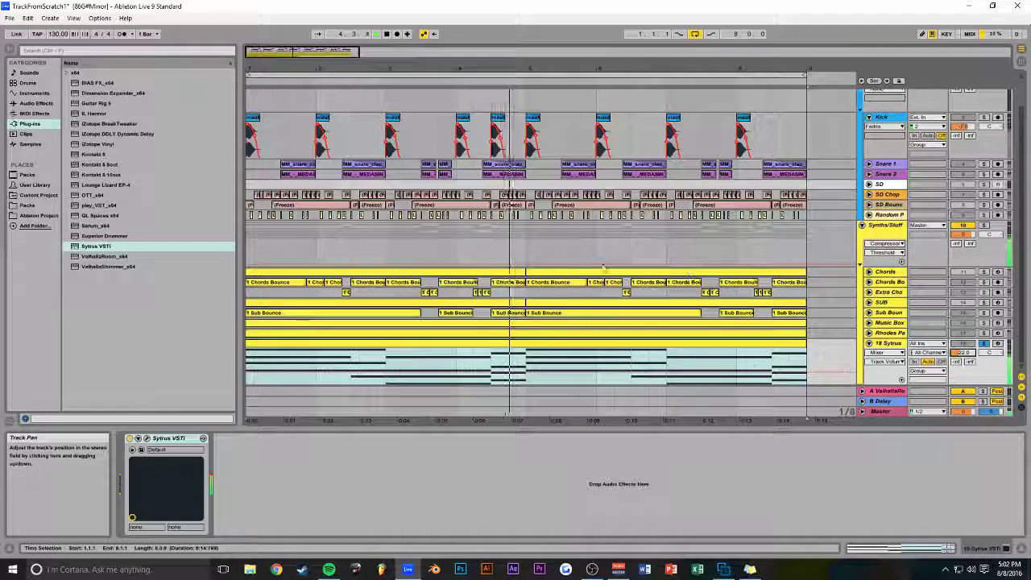
Add an Arpeggiator MIDI effect before Sytrus, keeping its rate at 1/8
click(35, 103)
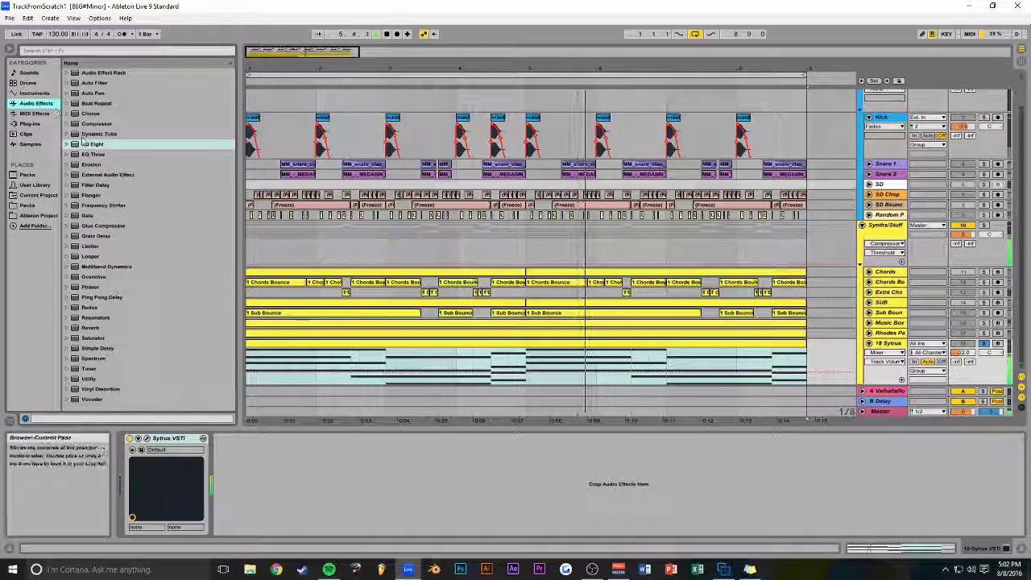
click(34, 113)
drag(91, 147, 113, 152)
drag(160, 494, 161, 493)
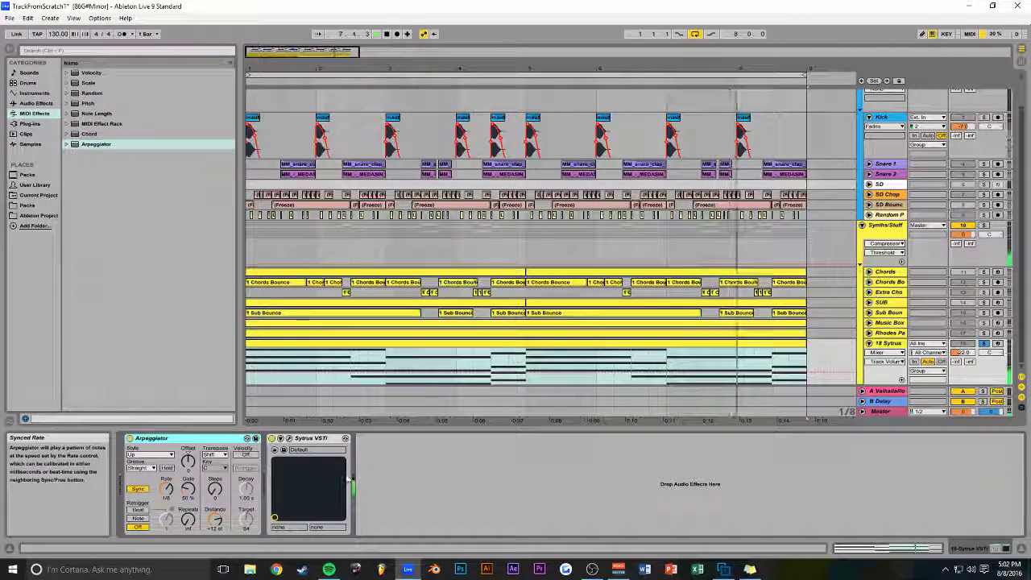
Bypass the Arpeggiator and lower the first slider on Sytrus's main page while the track plays soloed
click(289, 439)
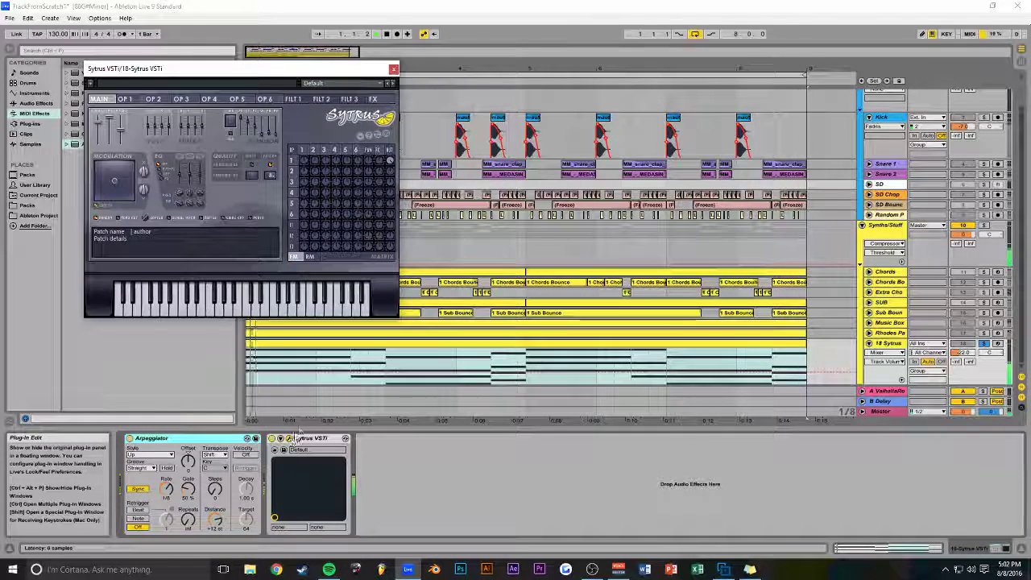
click(130, 438)
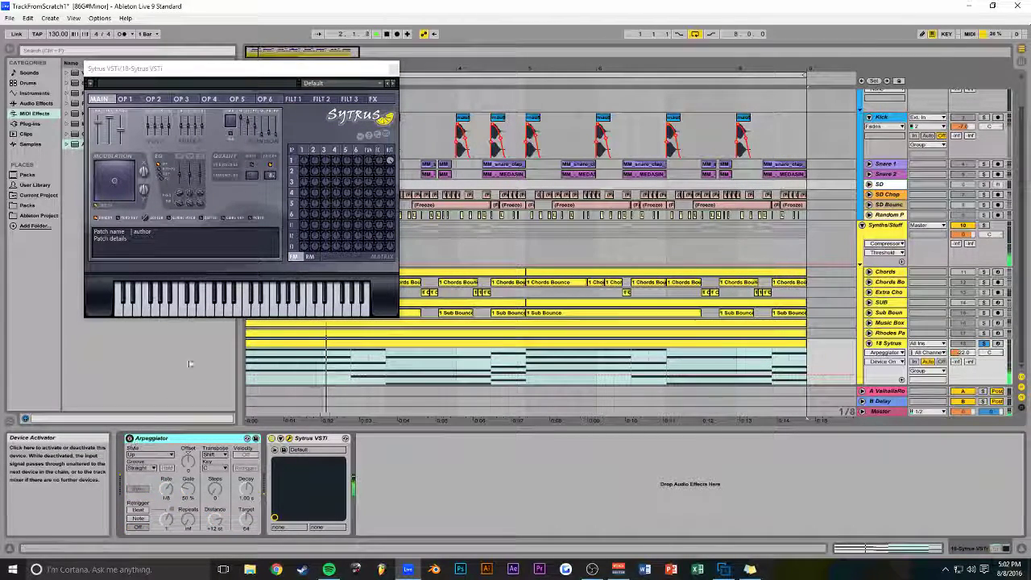
click(100, 121)
drag(98, 126, 99, 130)
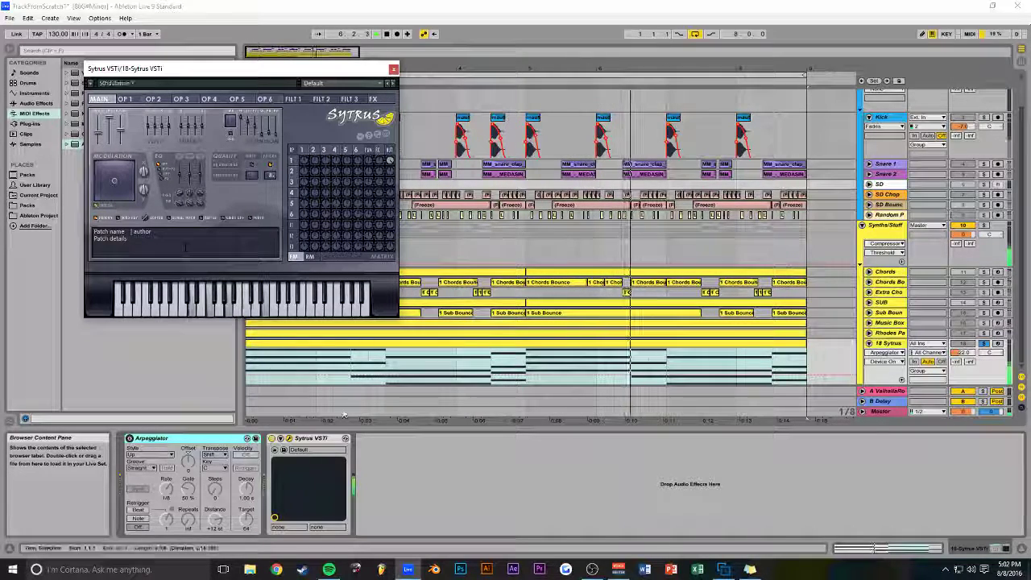
click(320, 459)
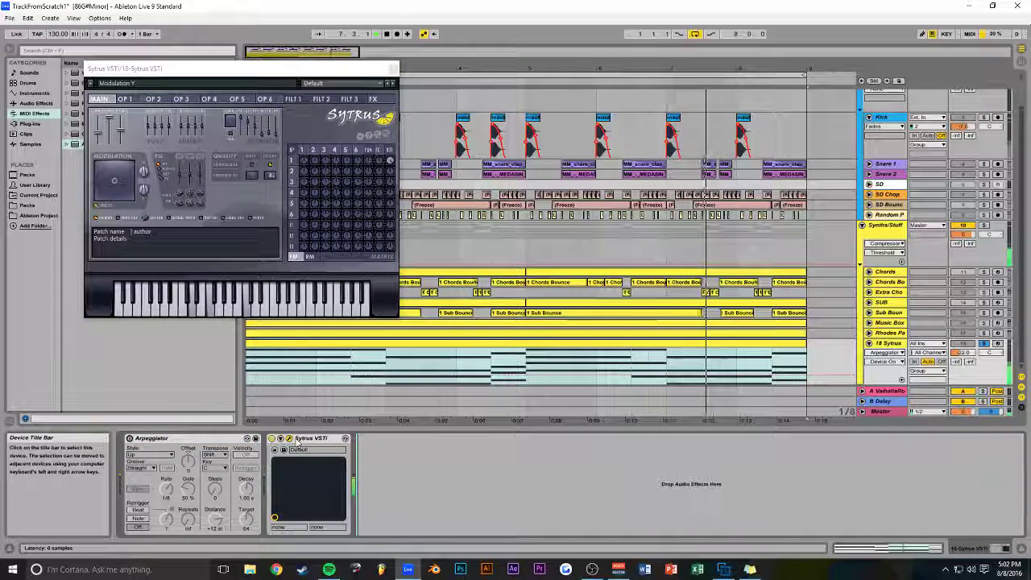
Reactivate the Arpeggiator with a gate of 175% and a rate of 1/16
click(130, 440)
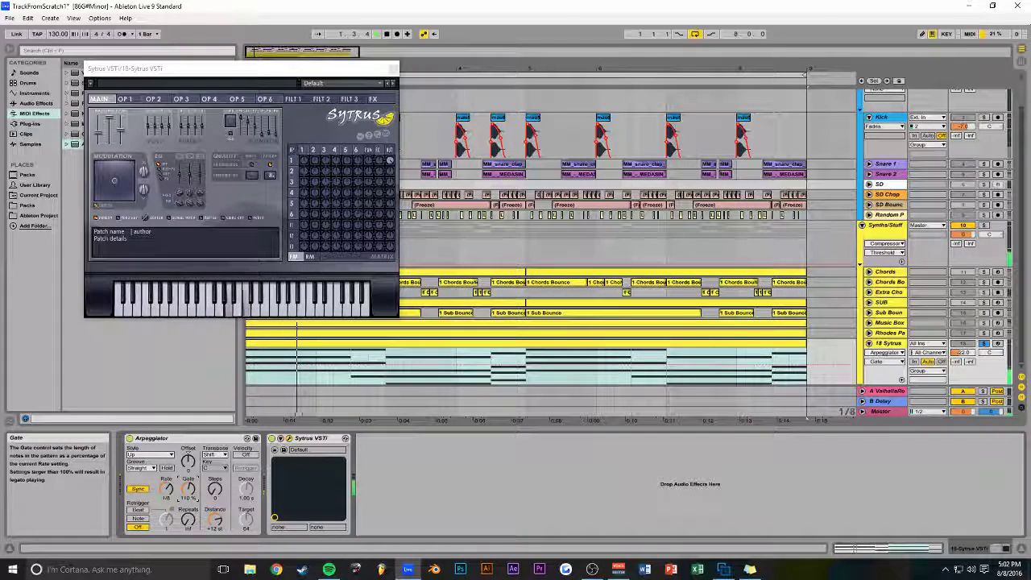
drag(166, 489, 166, 507)
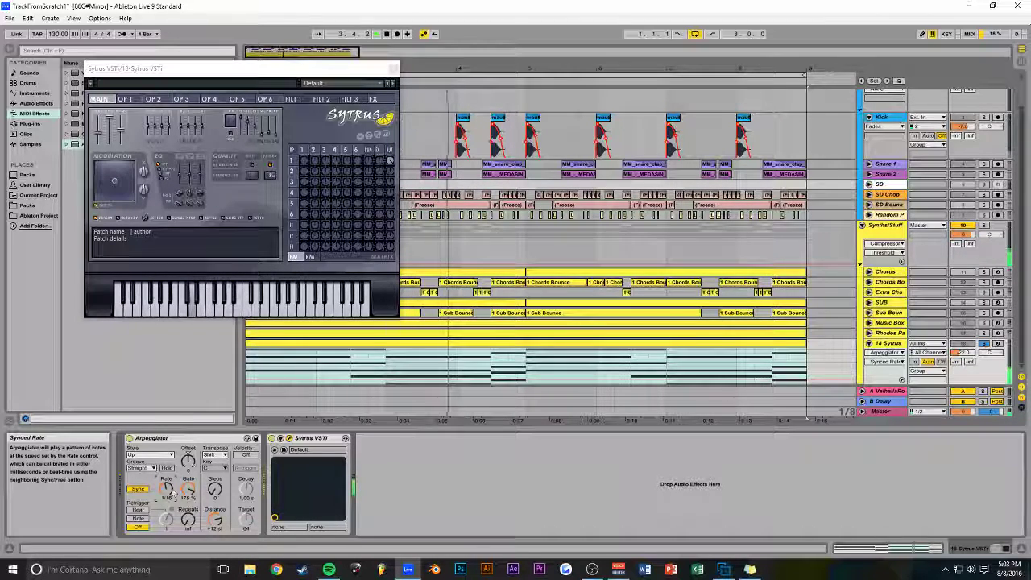
Set the Sytrus track's volume to -10 dB, save the set and unsolo the track
click(965, 353)
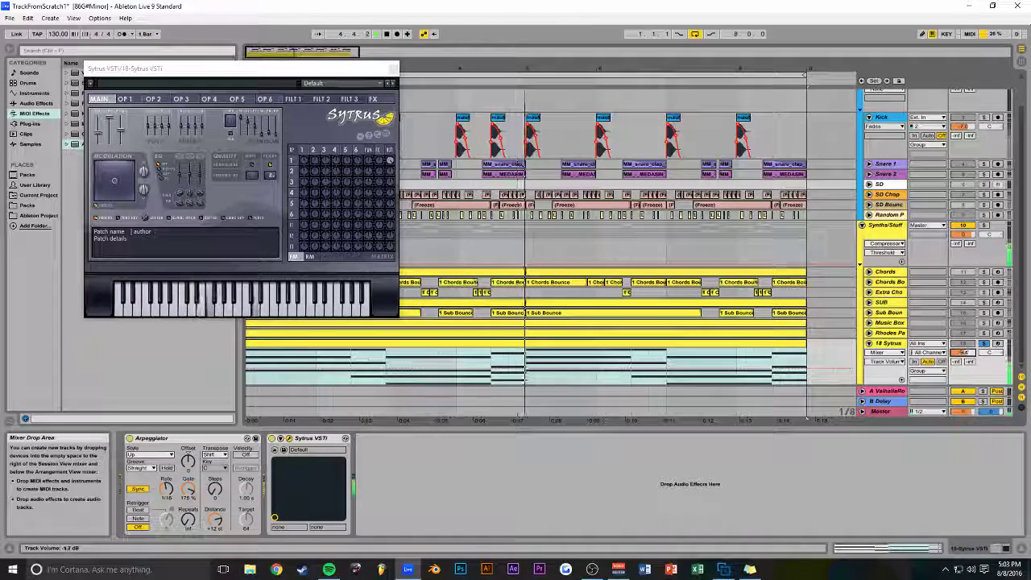
drag(965, 353, 967, 358)
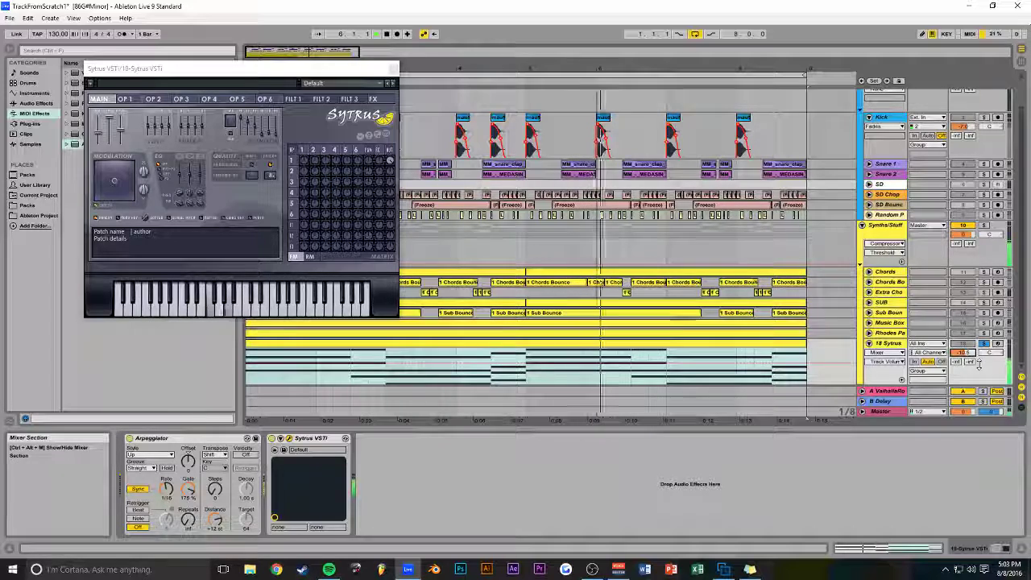
key(ctrl+s)
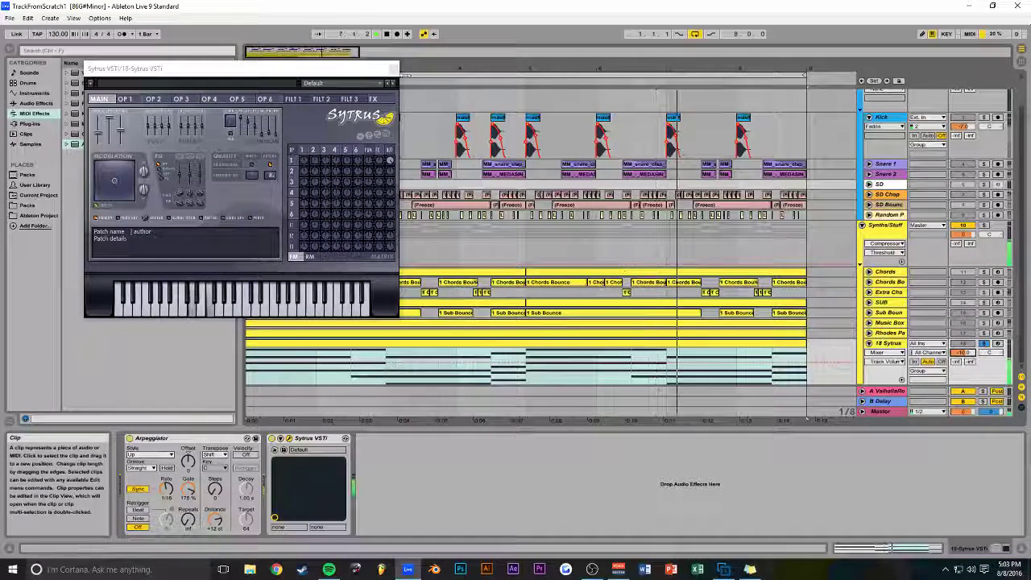
click(392, 69)
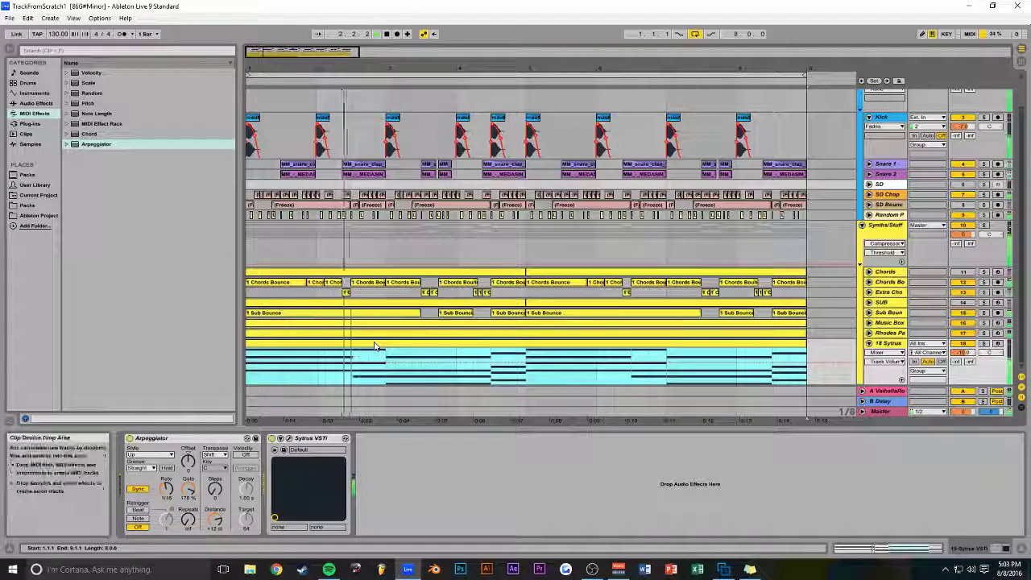
Transpose all the notes in the Sytrus chord clip up one octave and return to the full arrangement
click(898, 551)
drag(615, 429, 637, 127)
drag(972, 221, 274, 463)
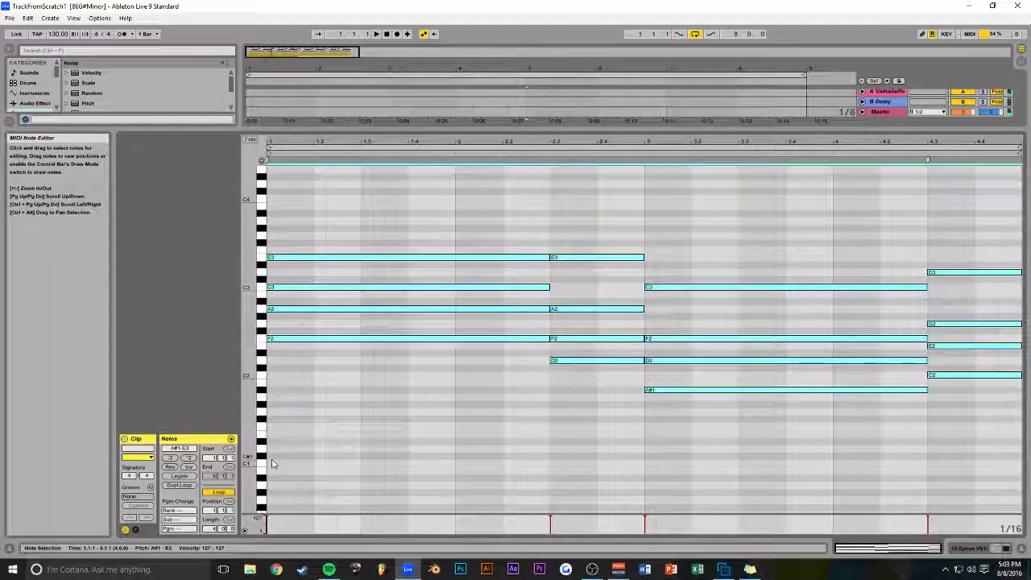
key(shift+Up)
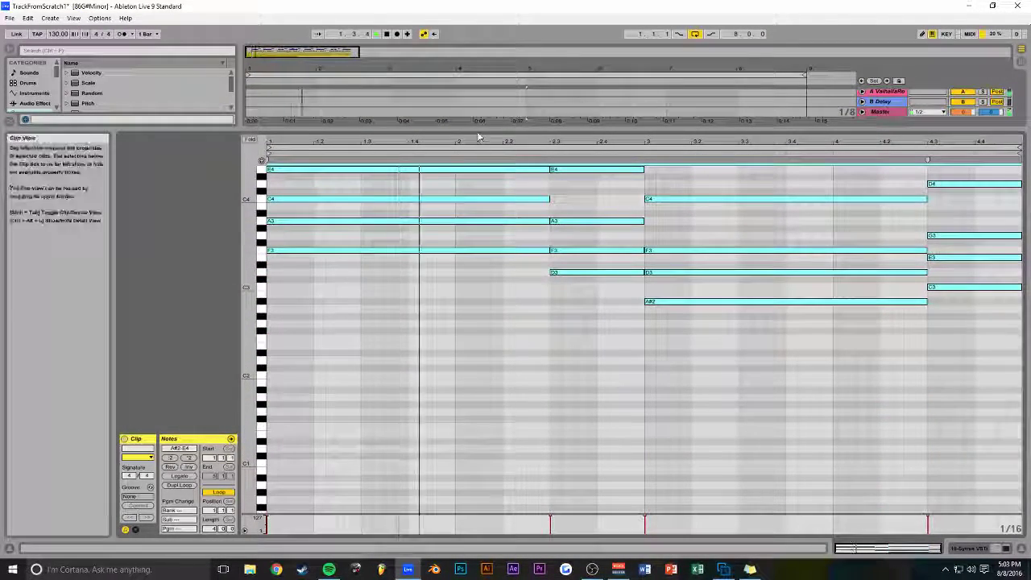
drag(477, 128, 420, 525)
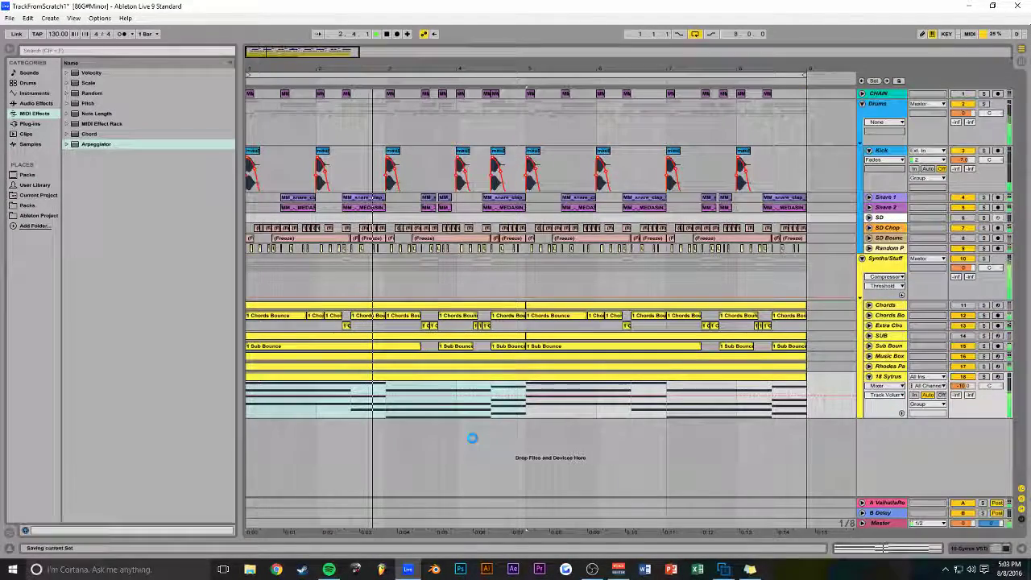
Rename the Sytrus track to Arp
click(887, 379)
key(ctrl+r)
text(Arp)
key(Return)
Set the Arpeggiator's gate to 100% and rate to 1/32 with the Arp track soloed, and try the free-running rate
click(983, 549)
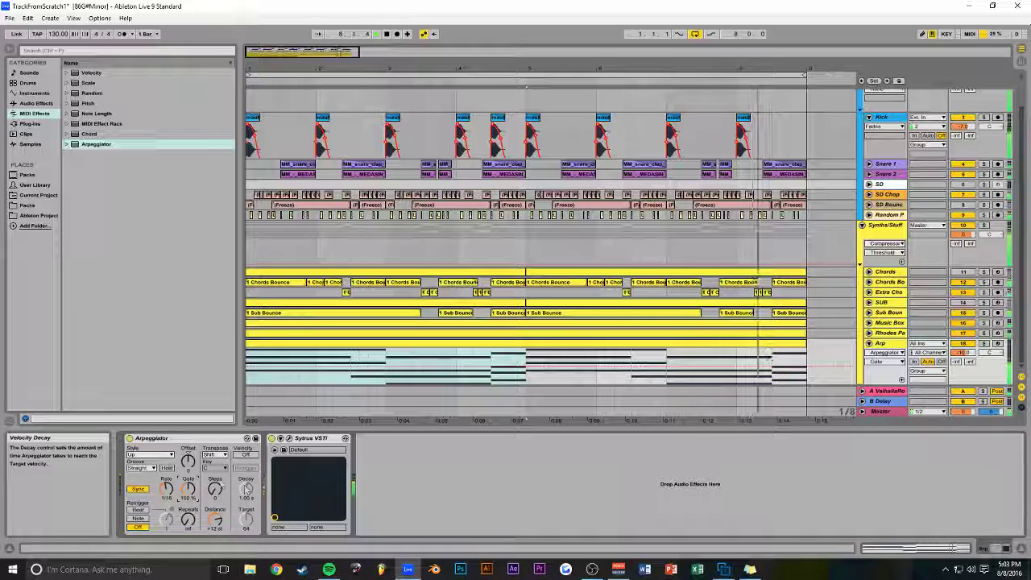
click(982, 344)
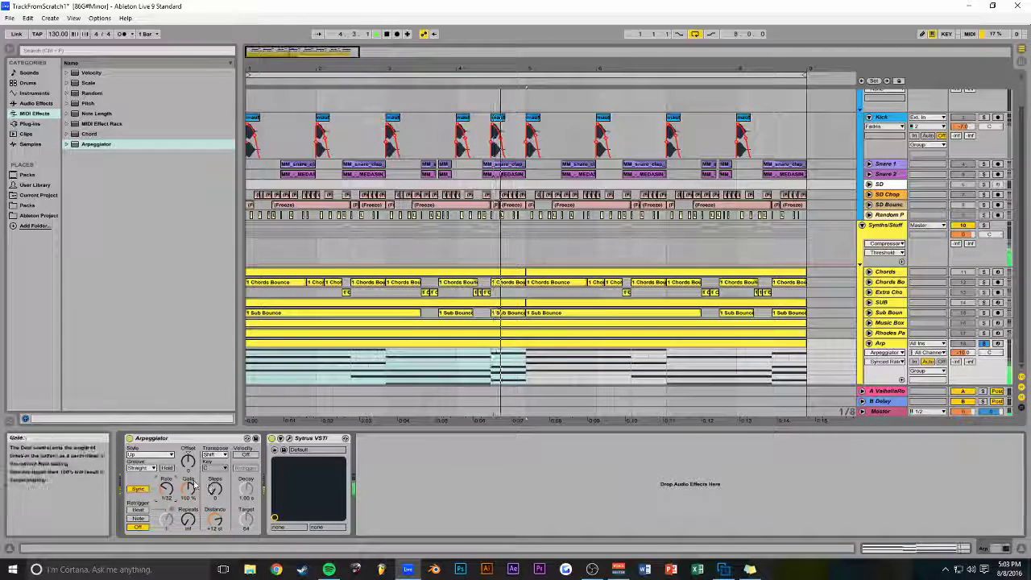
click(137, 489)
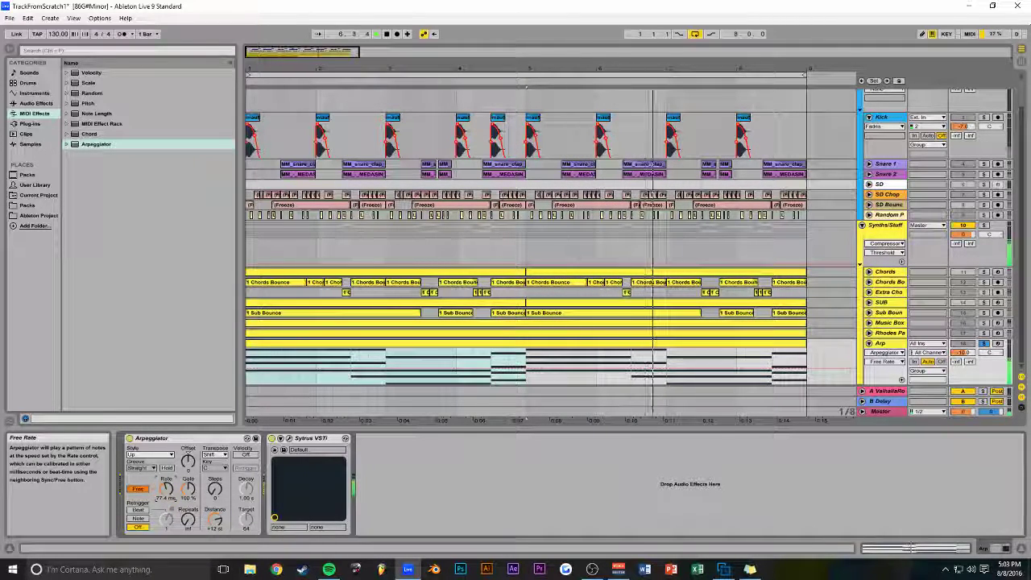
Try the Con & Diverge and DownUp styles on the Arpeggiator and settle on Random Other
click(145, 455)
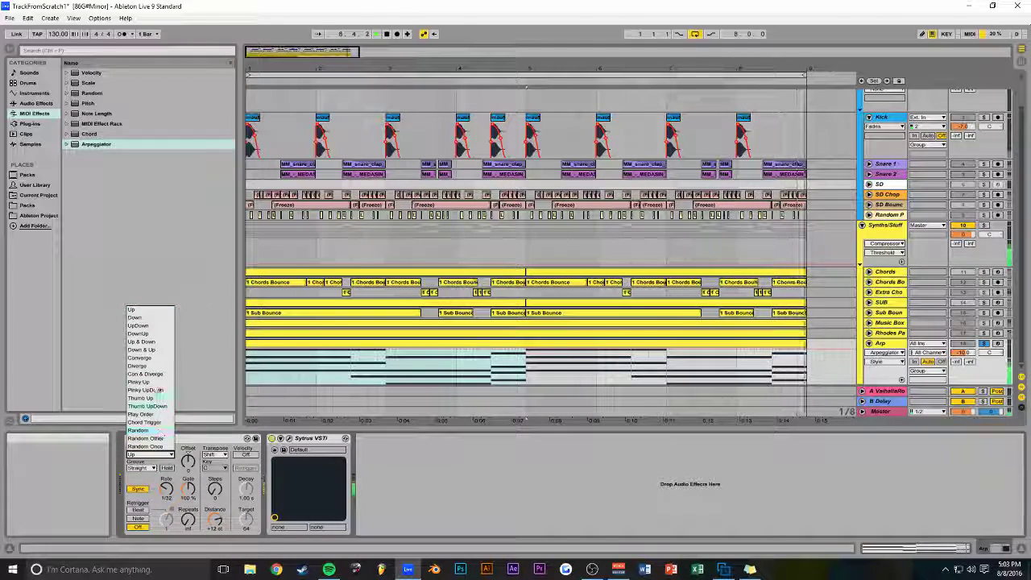
click(141, 373)
click(141, 455)
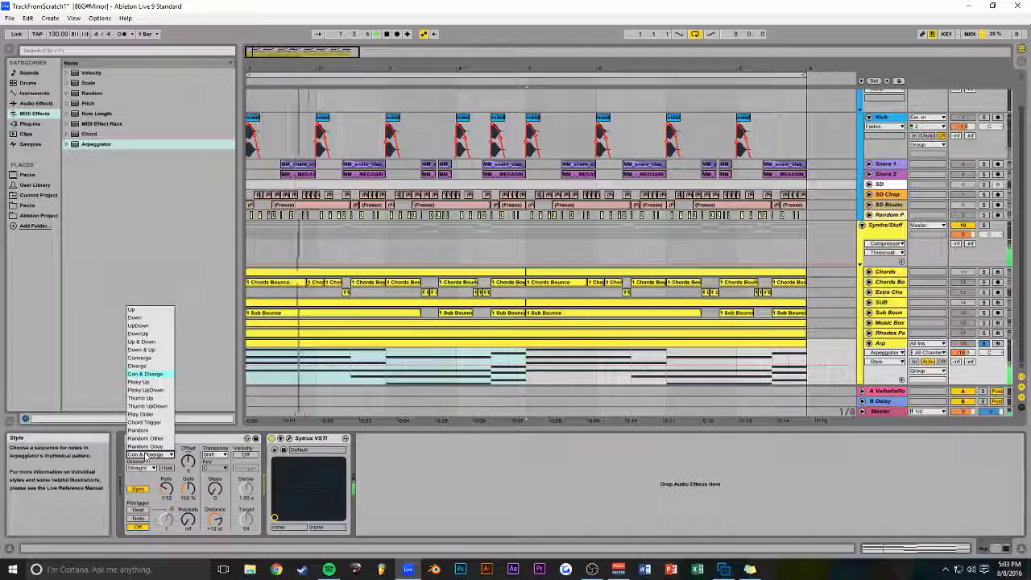
click(149, 337)
click(154, 456)
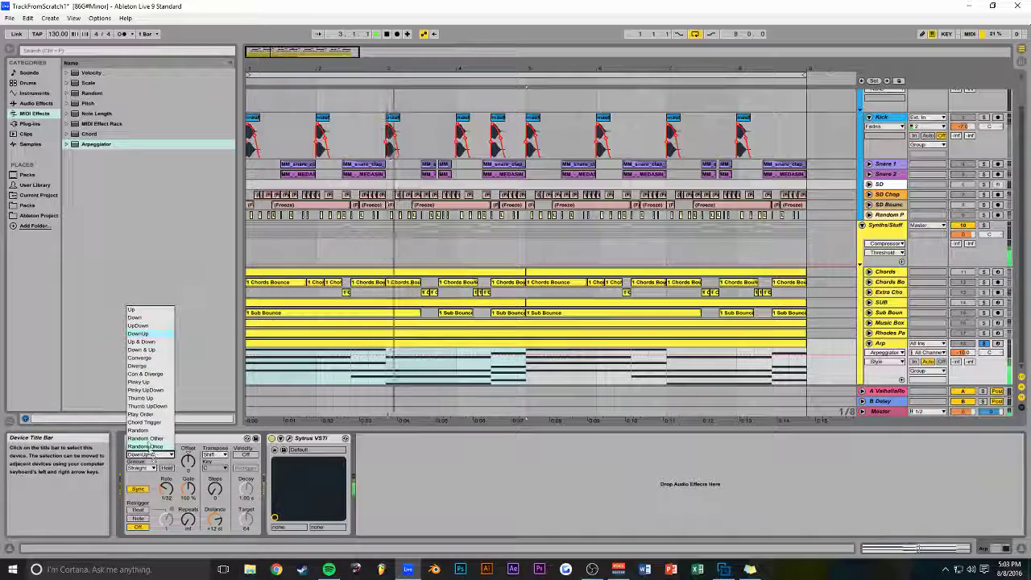
click(145, 438)
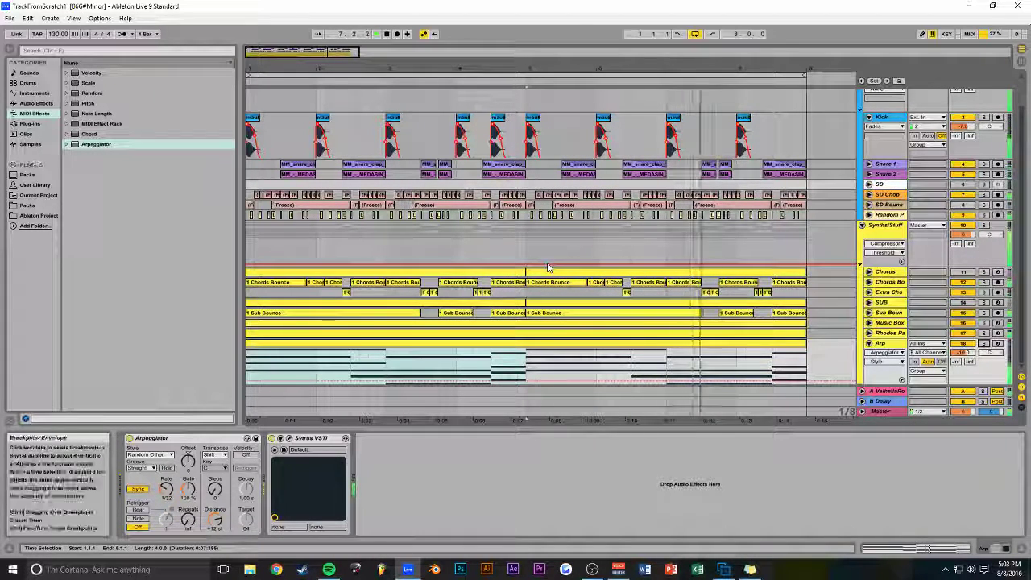
Try a frequency ratio of 0.25 on Sytrus's operator 2 while the Arp track plays soloed
click(290, 439)
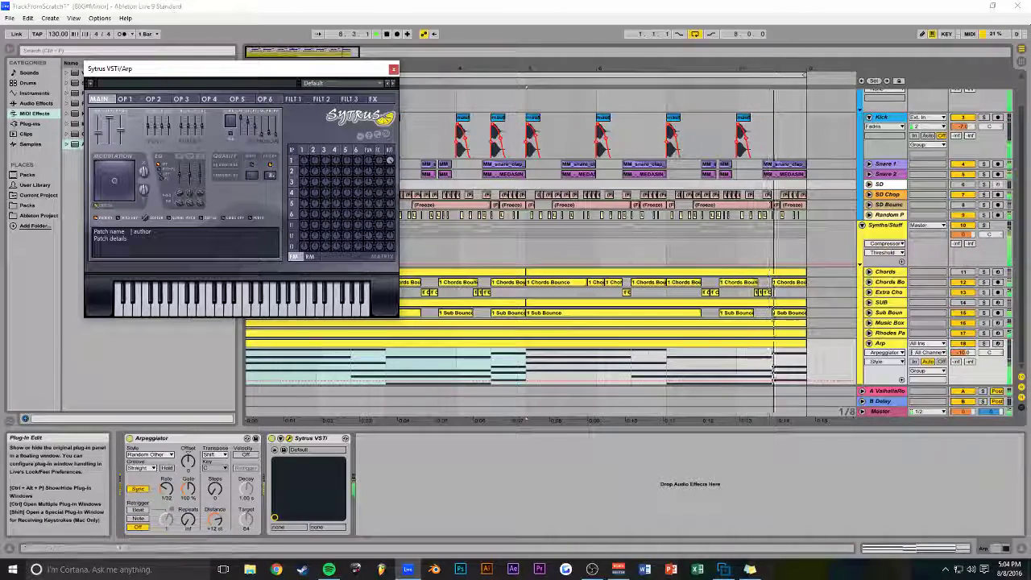
click(153, 100)
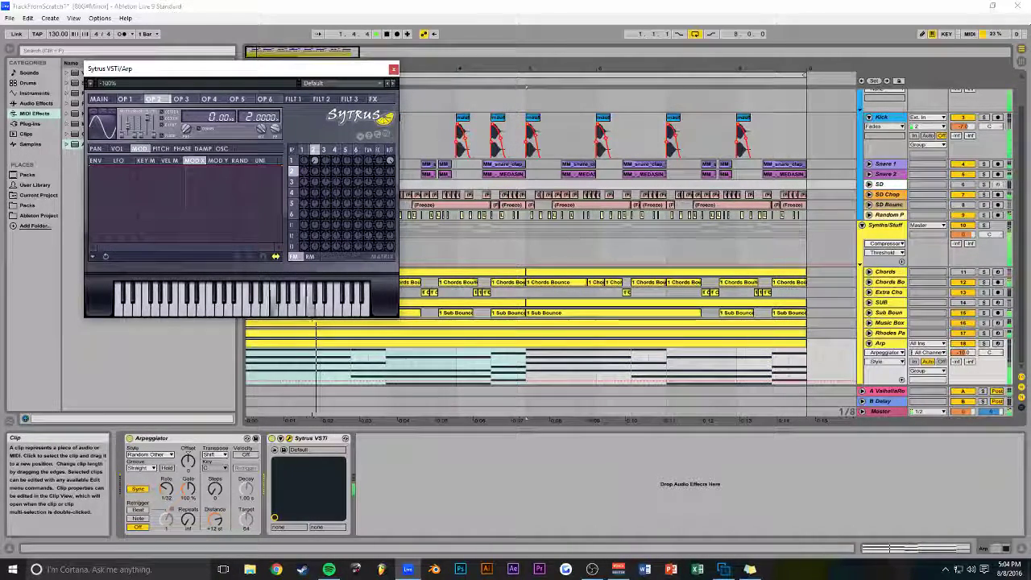
click(153, 99)
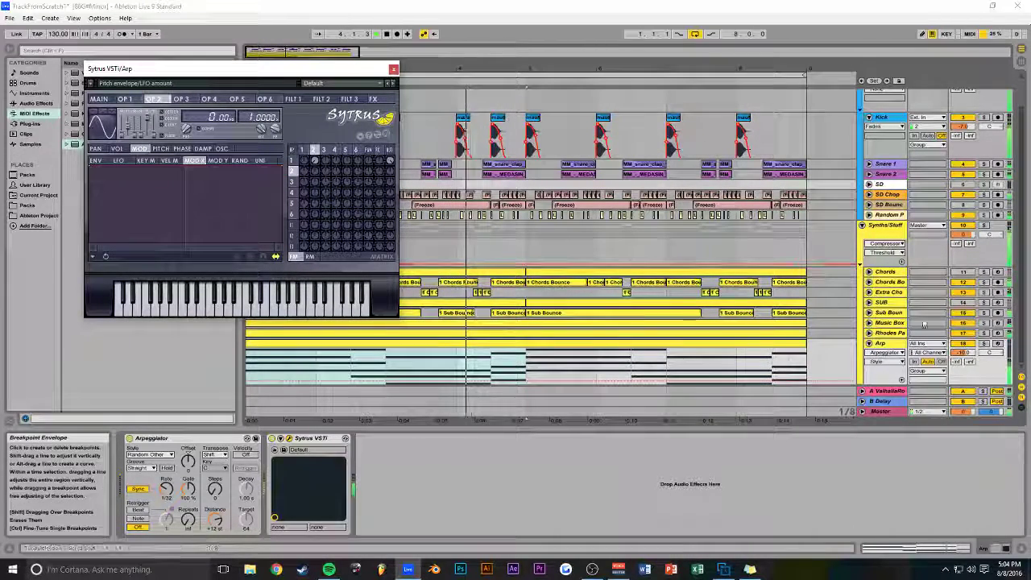
click(984, 343)
drag(262, 129, 262, 143)
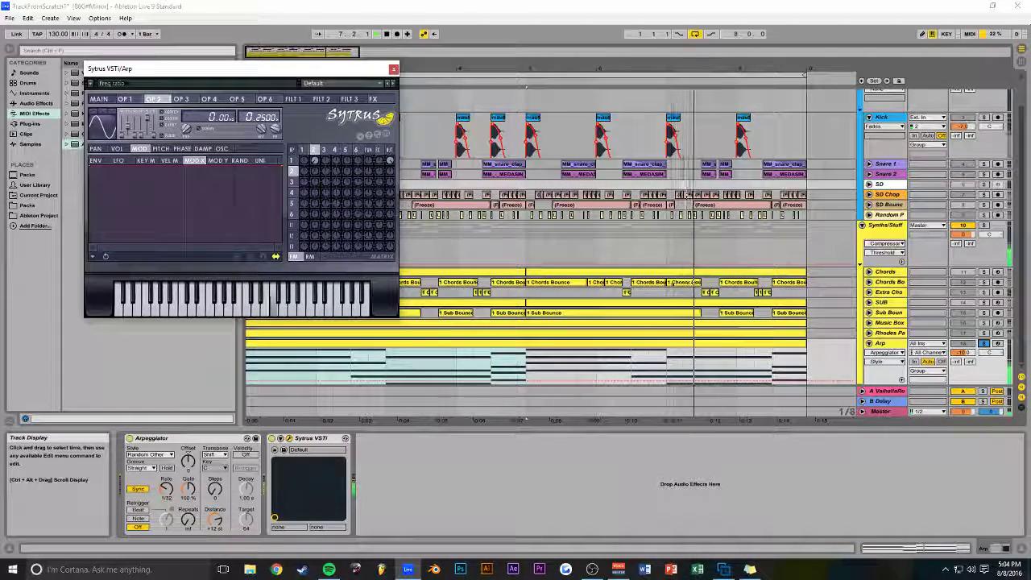
click(129, 98)
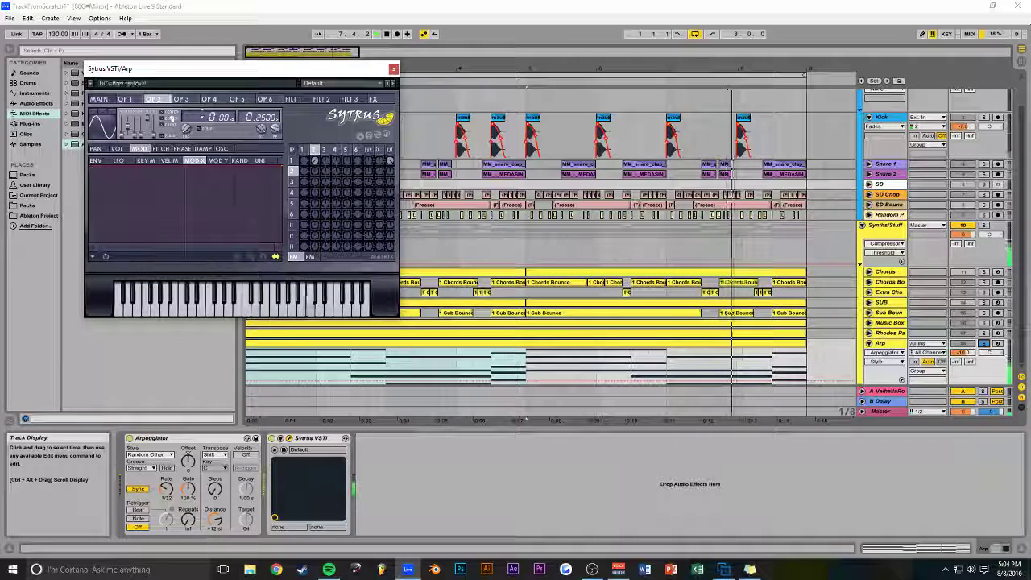
click(147, 98)
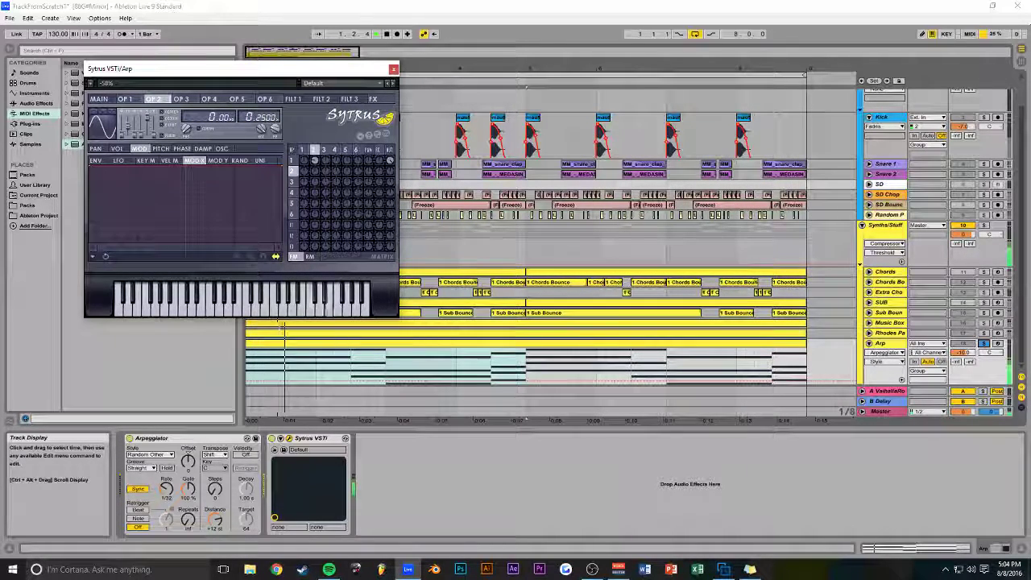
Try to edit the oscillator harmonics of Sytrus's operator 2, dismissing the error dialogs
click(222, 148)
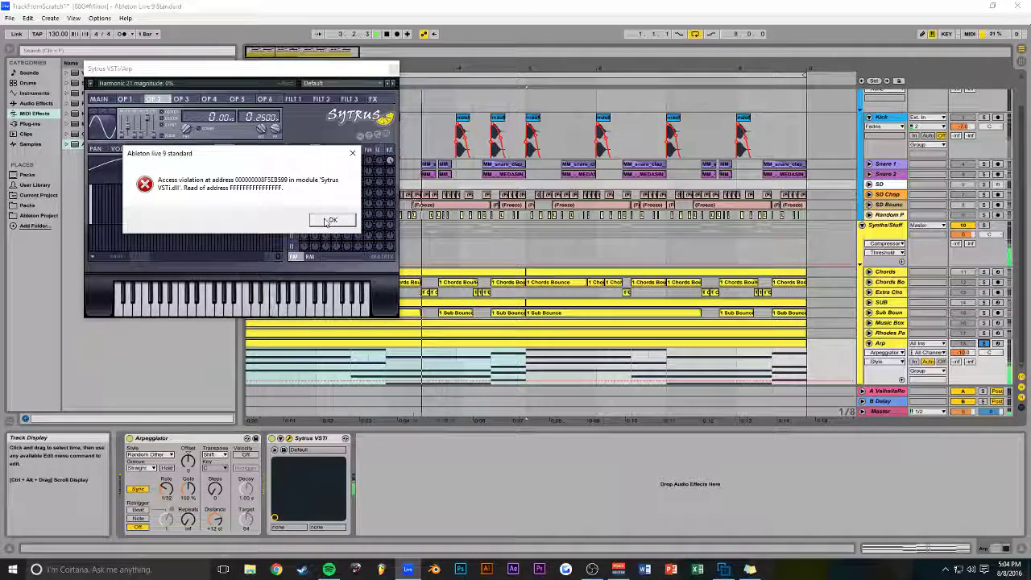
click(325, 223)
key(space)
click(160, 216)
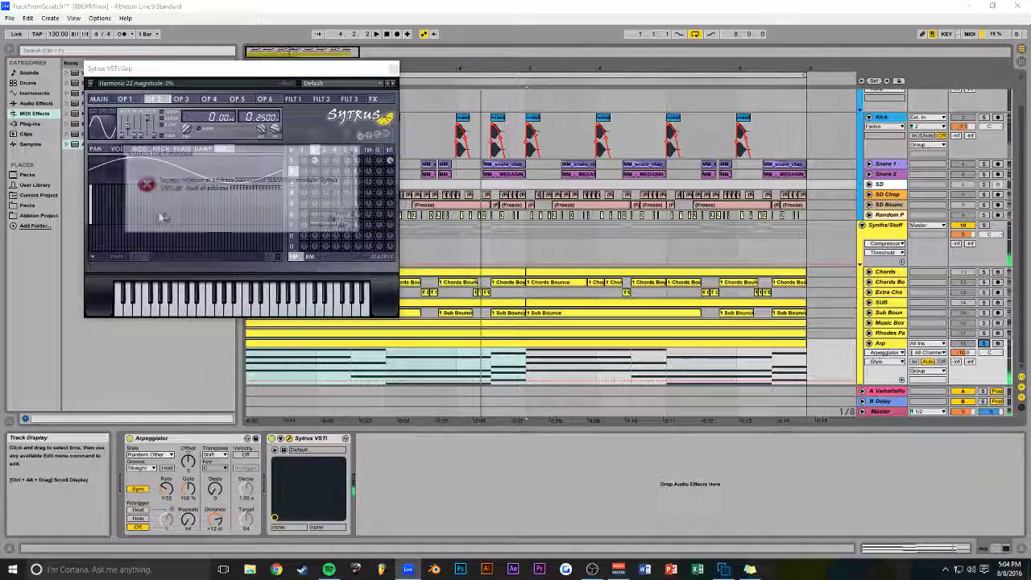
click(321, 220)
Try to edit the oscillator harmonics of Sytrus's operator 1, dismiss the error dialogs and close the plug-in window
click(127, 99)
click(156, 218)
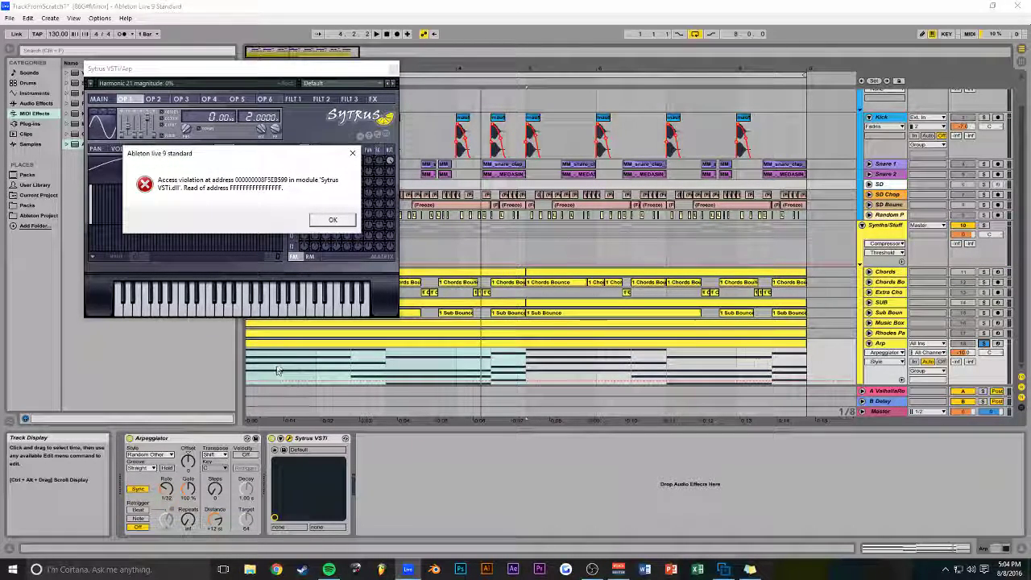
click(323, 225)
key(space)
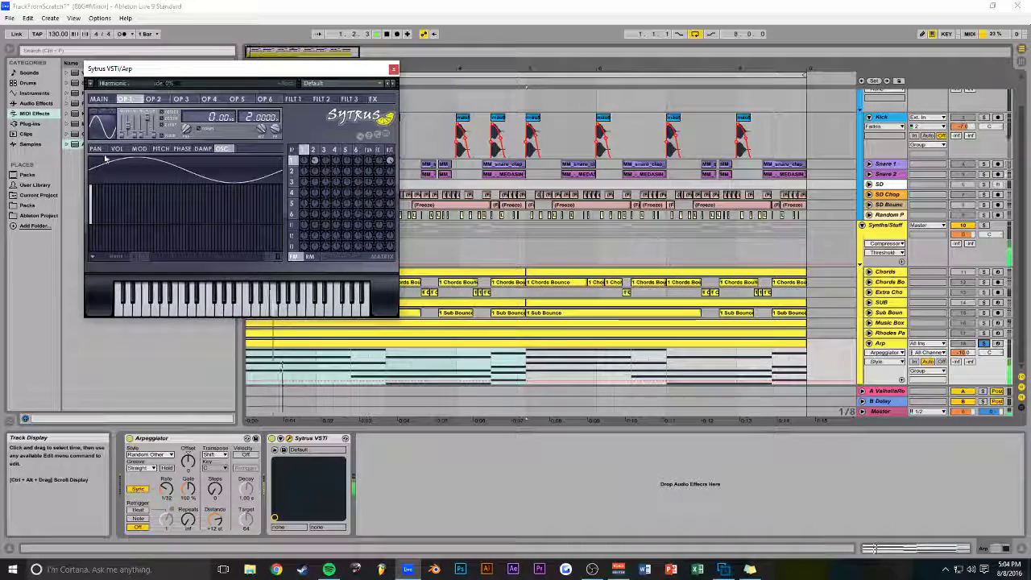
click(131, 230)
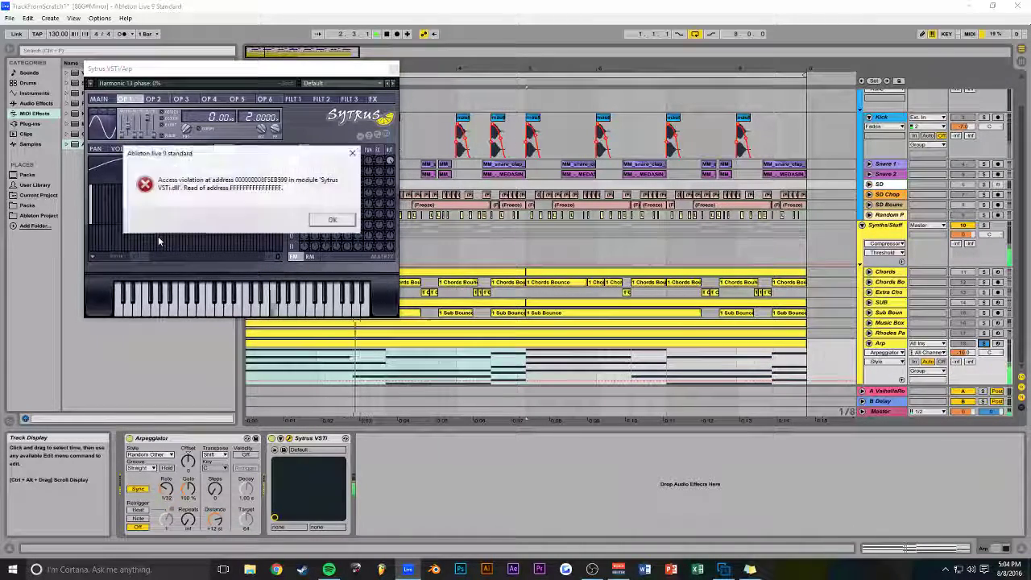
click(326, 222)
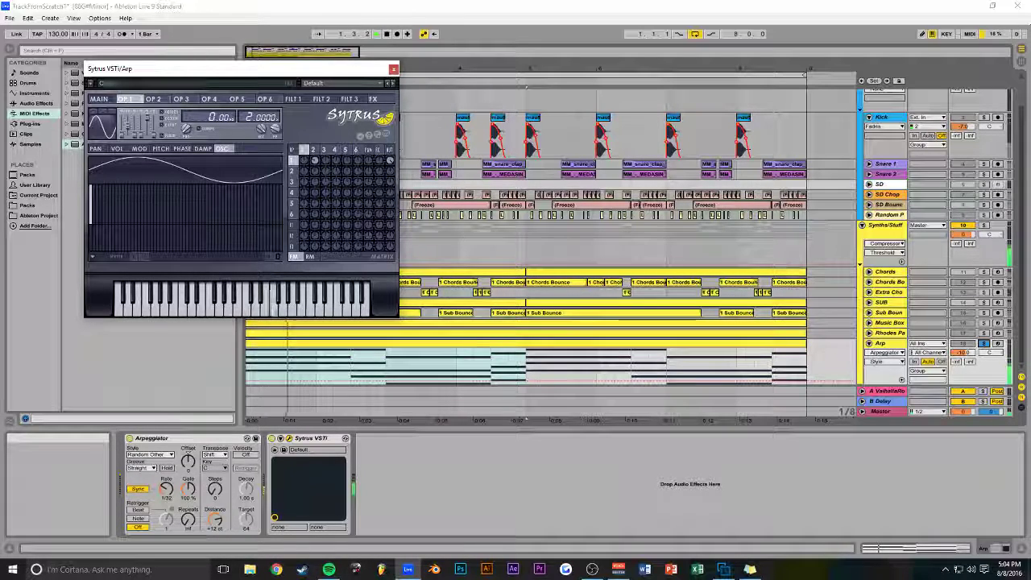
click(393, 69)
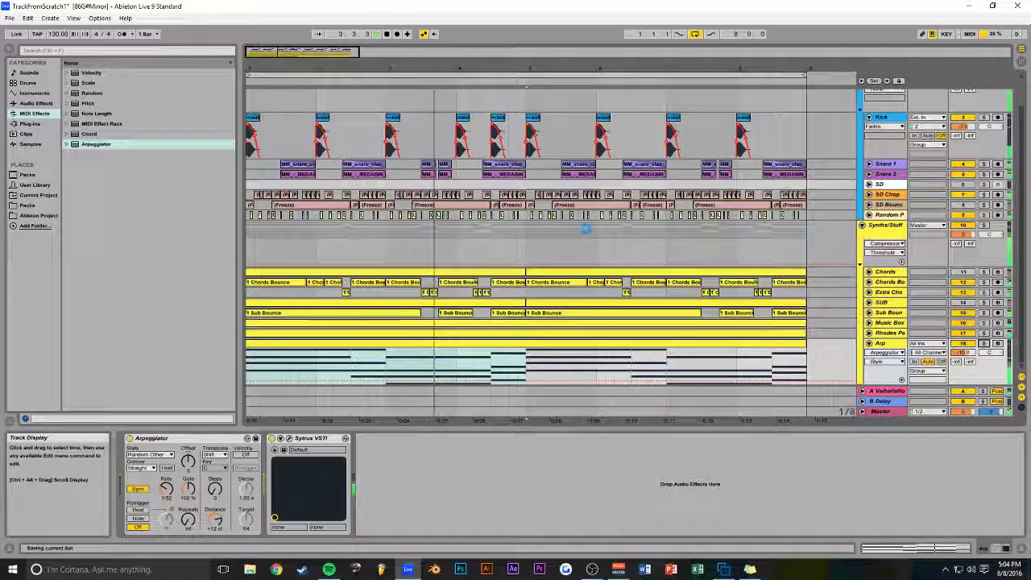
Delete Sytrus from the Arp track and load Serum_x64 after the Arpeggiator in its place
drag(359, 51, 353, 52)
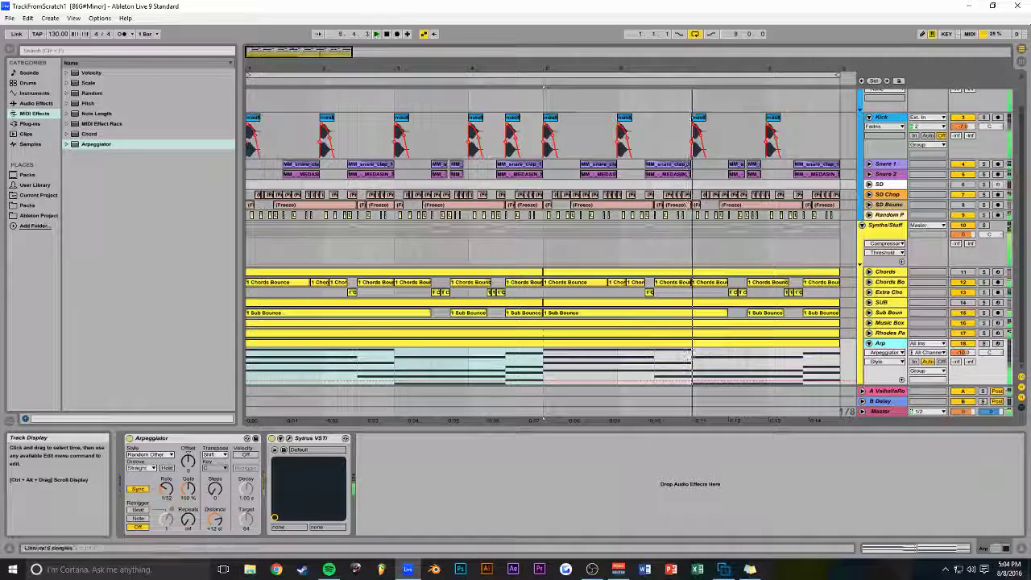
click(319, 442)
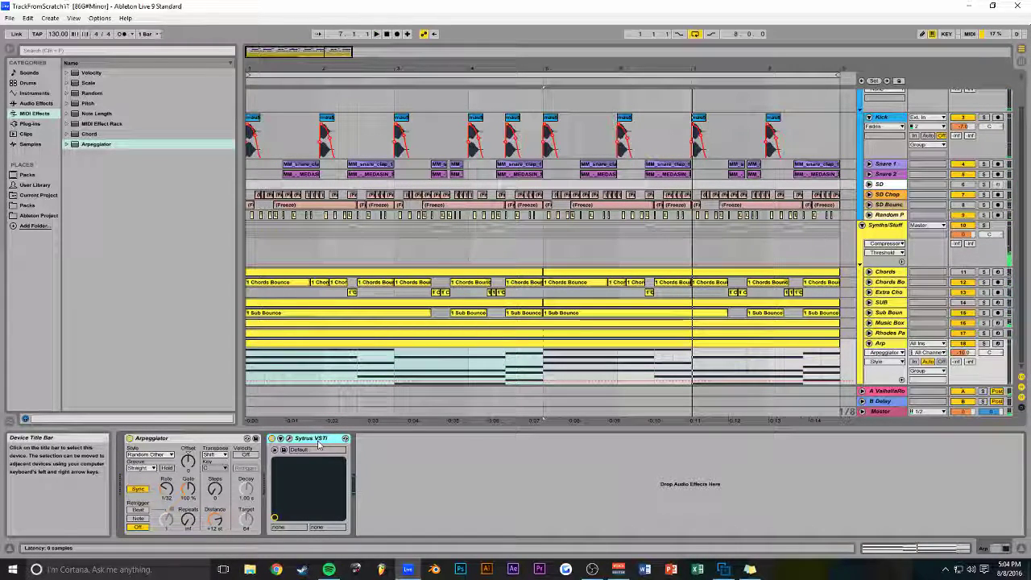
click(30, 124)
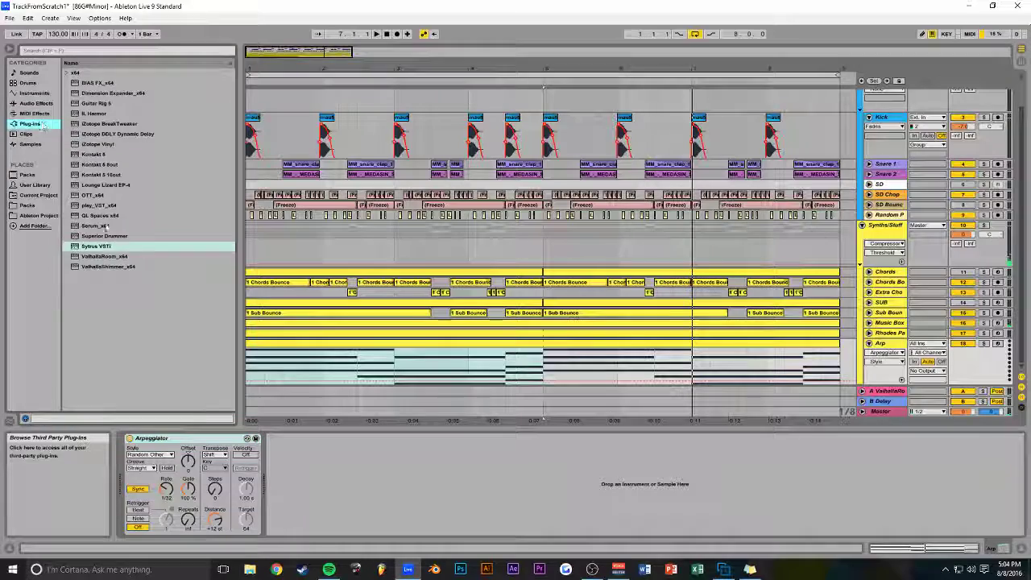
click(96, 227)
drag(186, 278, 366, 493)
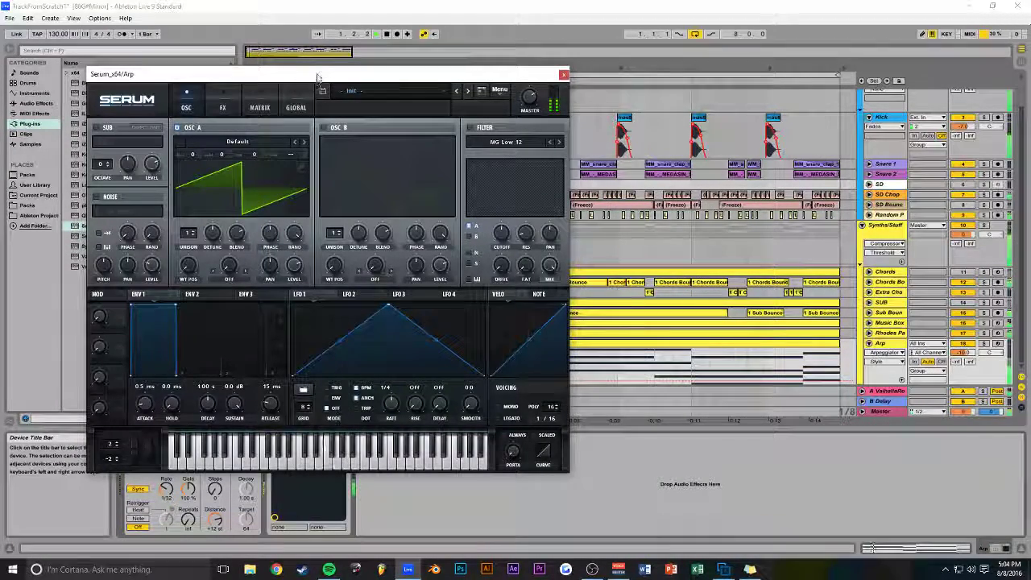
drag(319, 75, 516, 58)
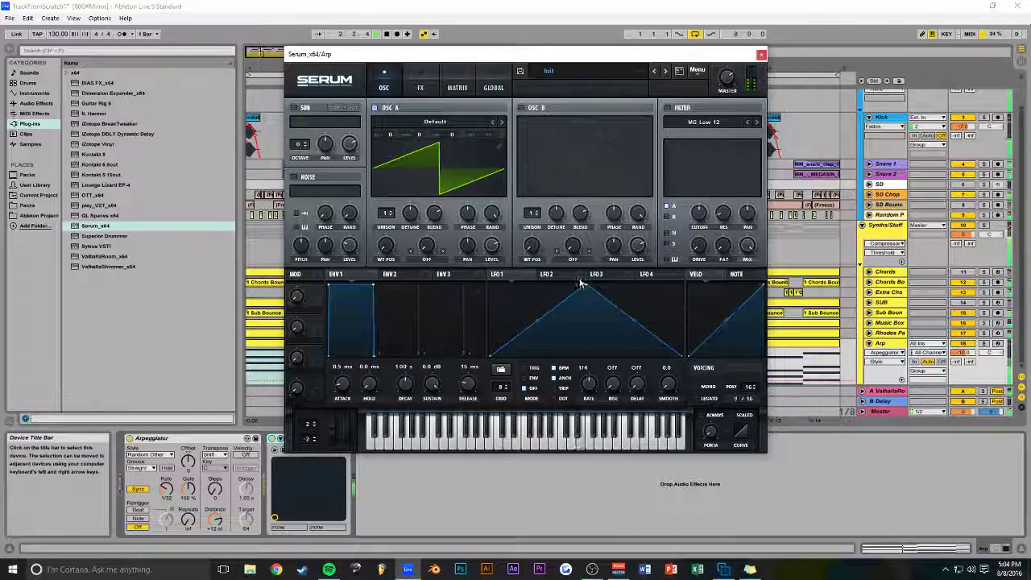
Set Serum's oscillator A to the analog Basic Shapes wavetable at +1 octave, close its window and solo the Arp track
mouse_move(427, 134)
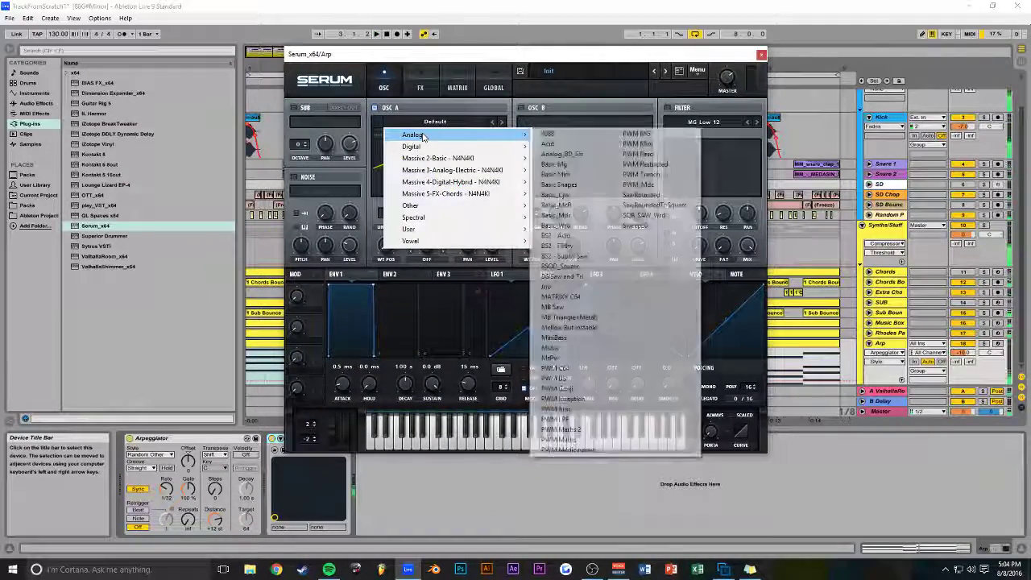
click(556, 166)
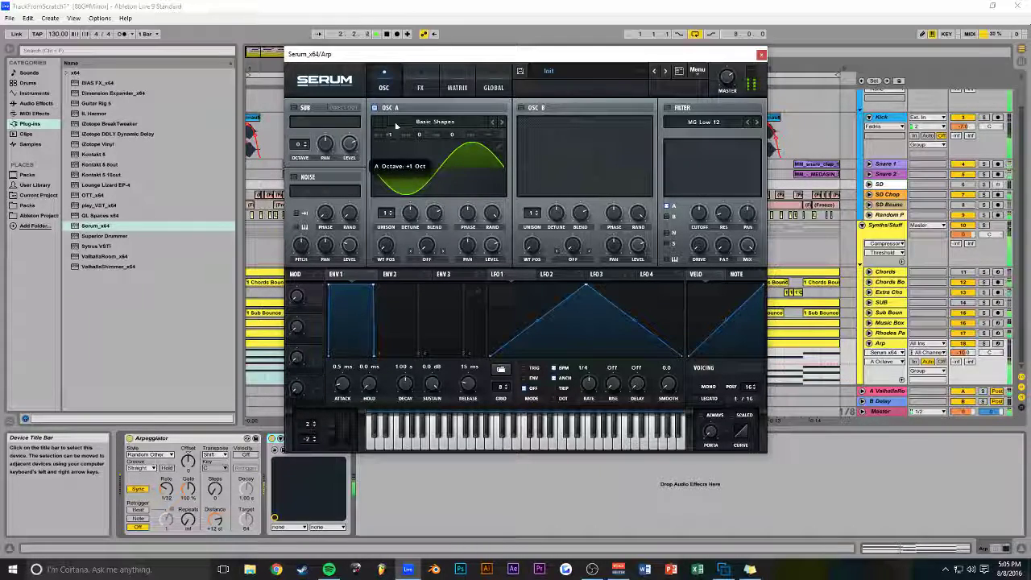
click(761, 56)
click(985, 343)
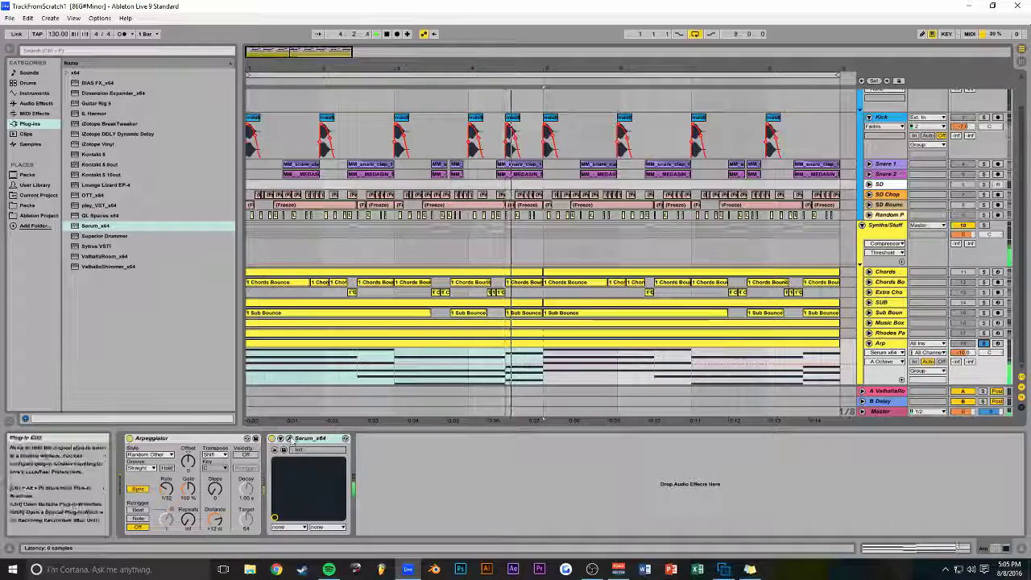
Enable Serum's oscillator B, load the analog Basic Shapes wavetable into it and lower its level
click(290, 440)
click(521, 108)
click(541, 123)
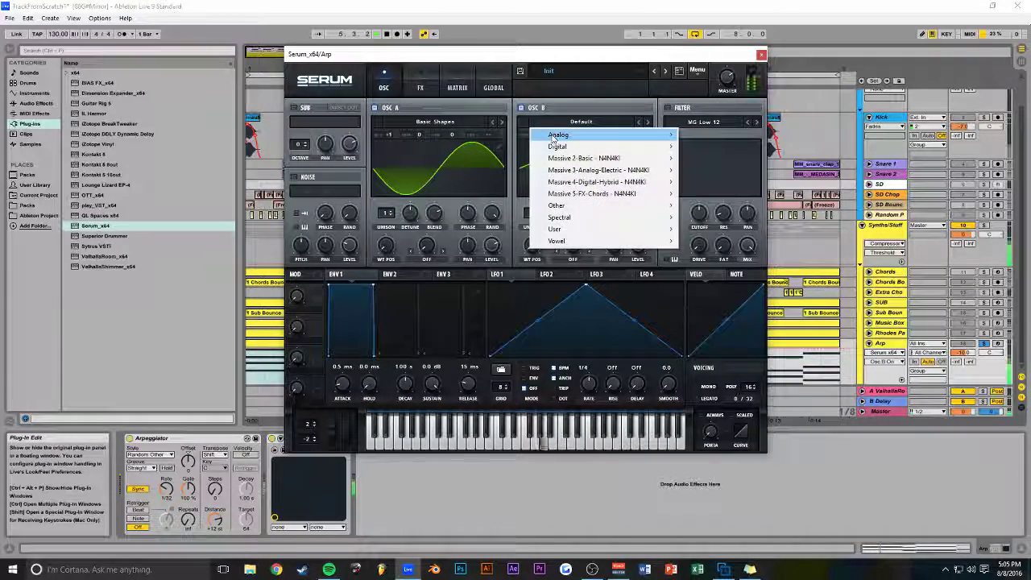
mouse_move(564, 135)
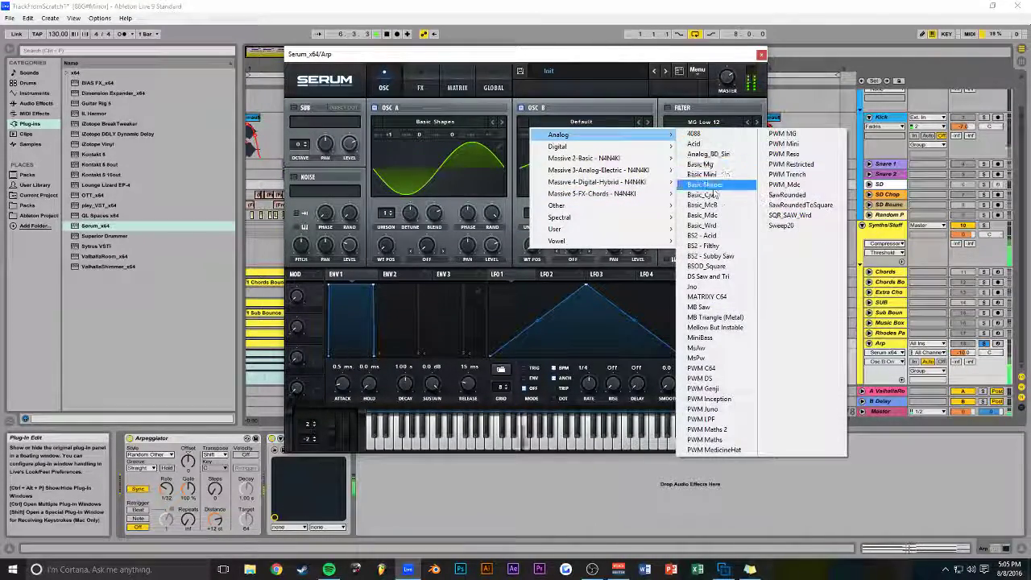
click(712, 186)
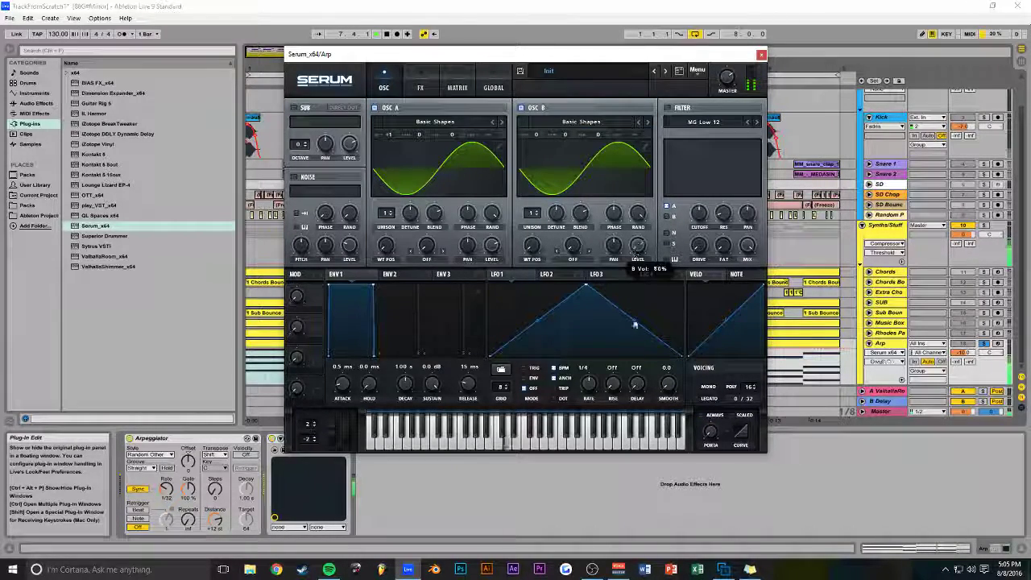
Apply FM (from B) warp to Serum's oscillator A, give oscillator B 16 unison voices with 0.04 detune, and close the plug-in window
click(427, 258)
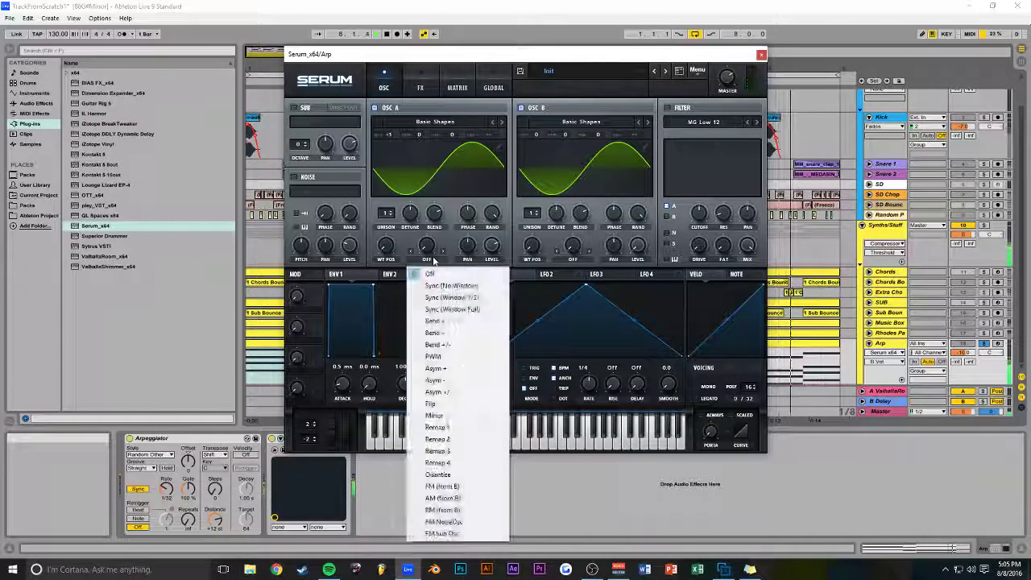
click(441, 487)
drag(427, 246, 438, 184)
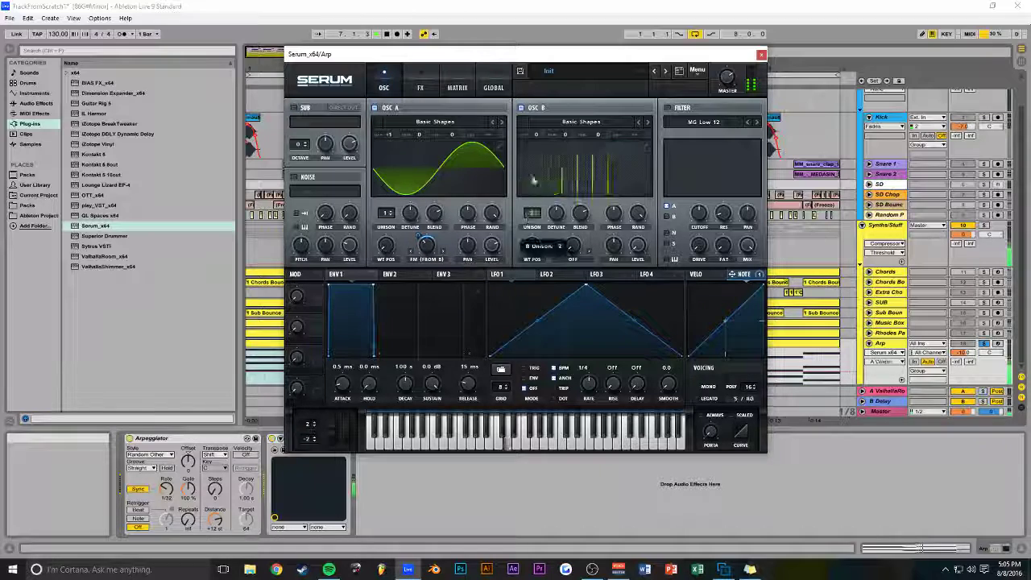
drag(556, 215, 559, 240)
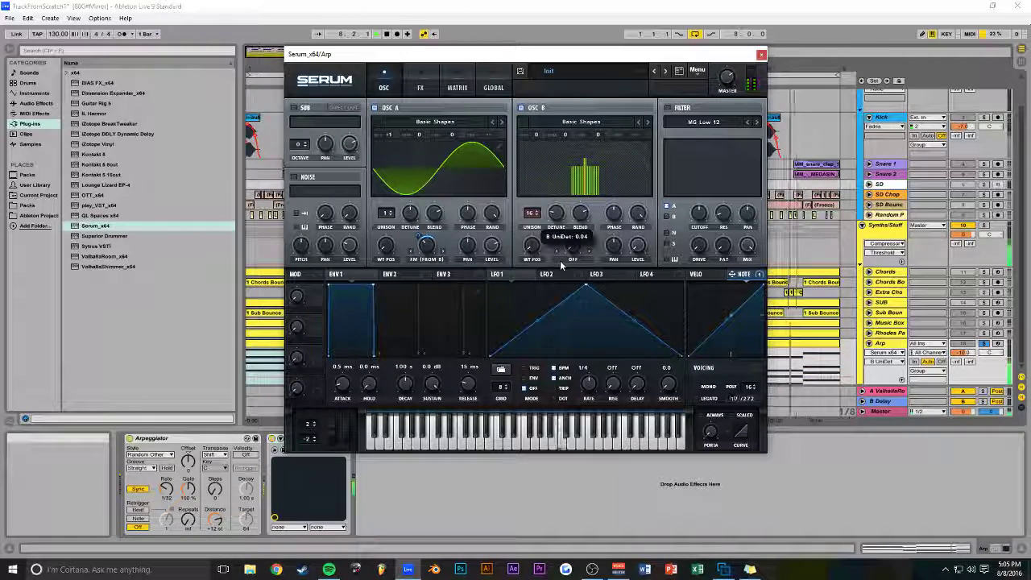
click(763, 56)
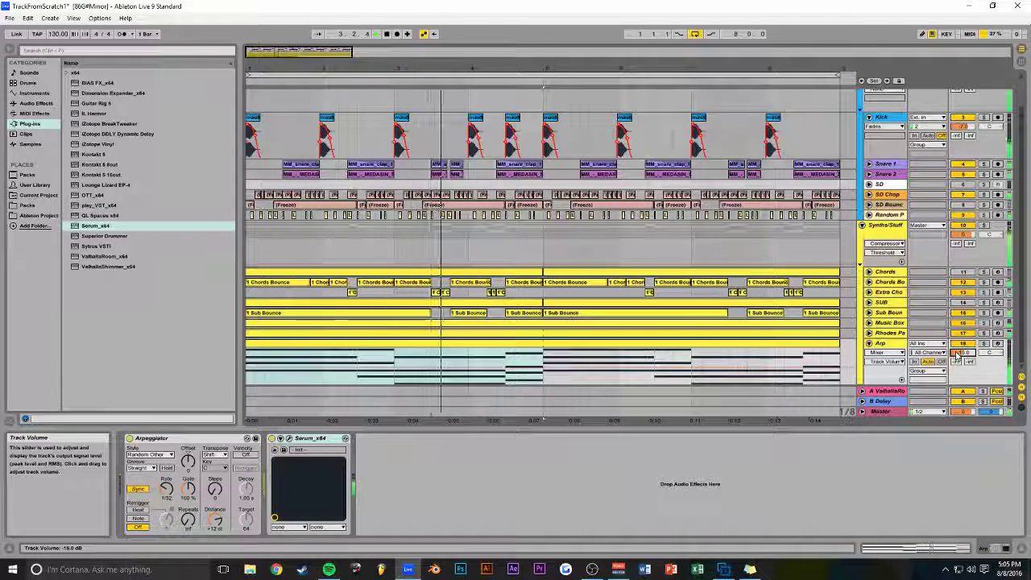
Enable Serum's multiband compressor effect with a threshold of about -14.4 dB and close the plug-in window
click(282, 438)
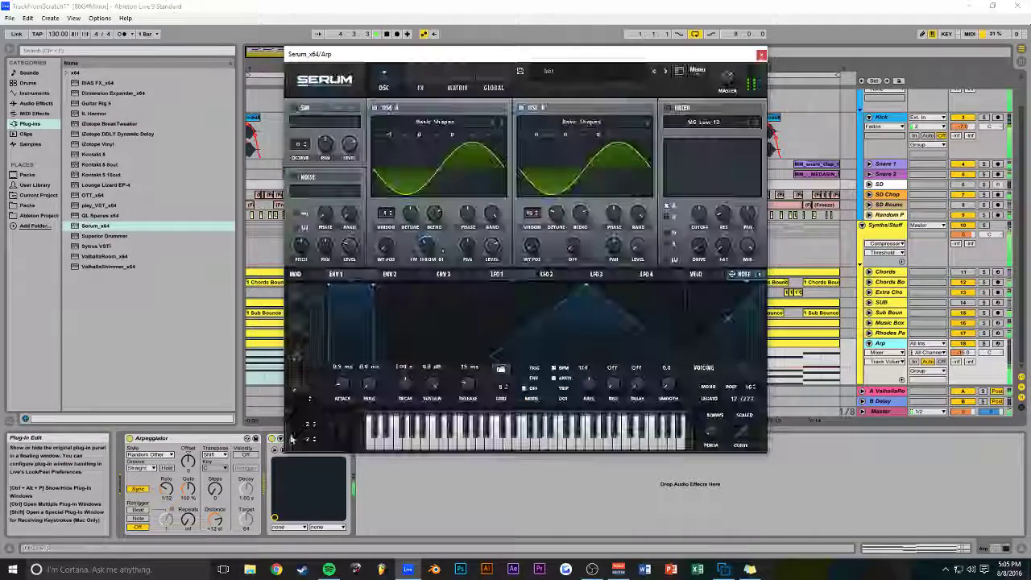
click(298, 207)
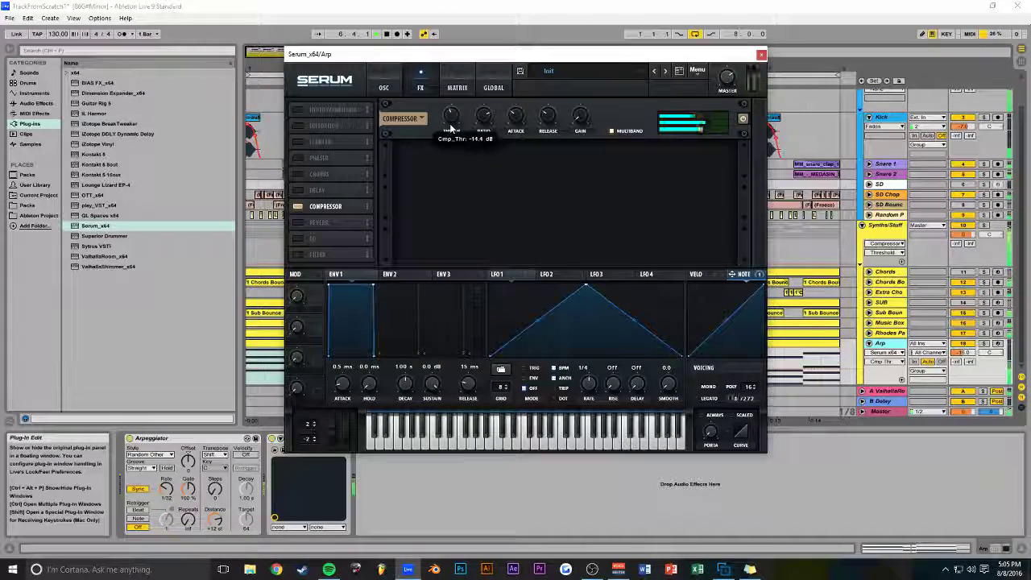
click(761, 54)
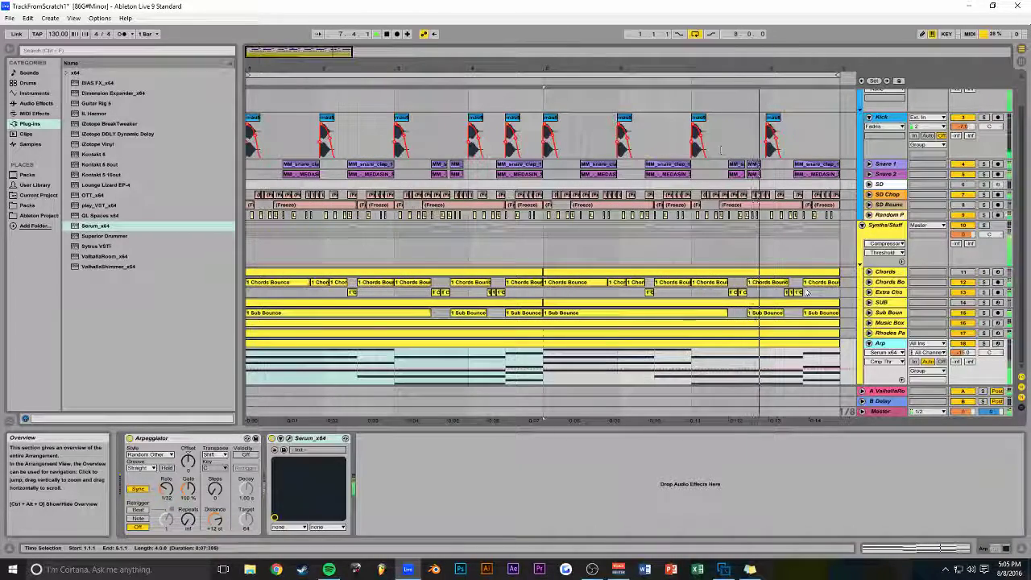
Insert an audio track below Arp, set its input to the Arp track and rename it Arp Bounce
key(ctrl+t)
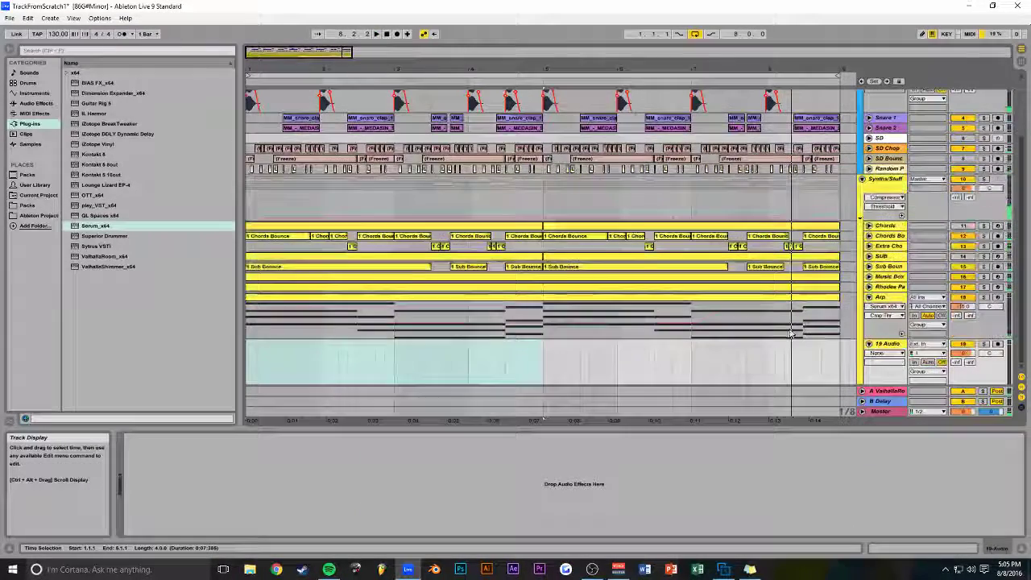
click(926, 344)
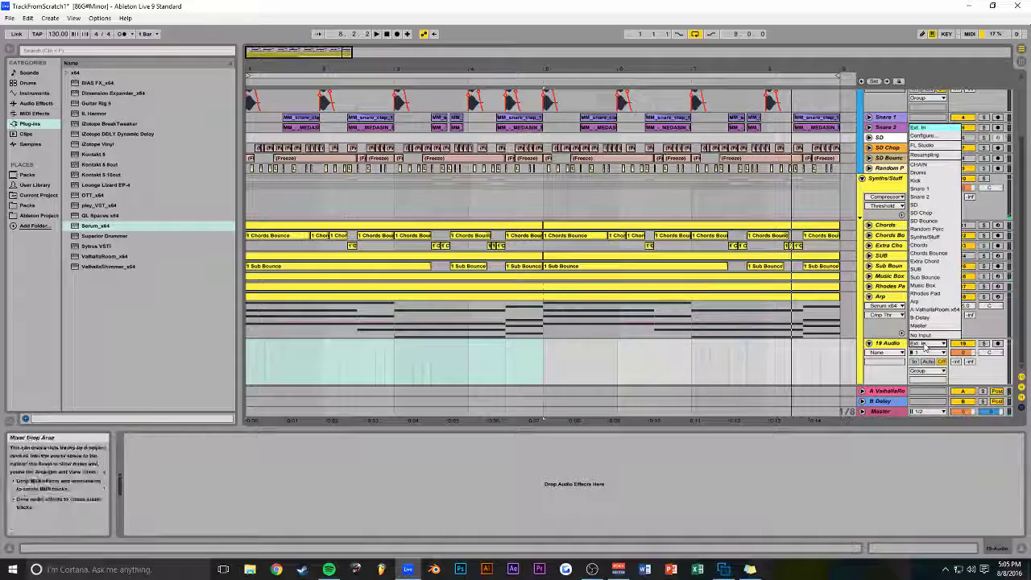
click(917, 301)
click(884, 344)
key(ctrl+r)
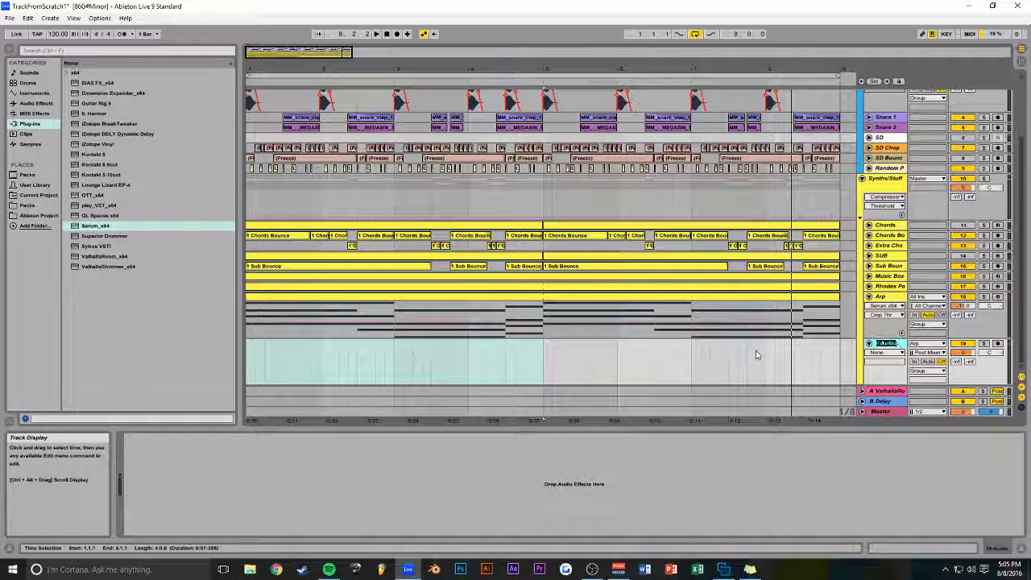
text(Arp Bounce)
key(Return)
Arm Arp Bounce, disable the arrangement loop and record the arpeggio through the end of bar 8
click(997, 345)
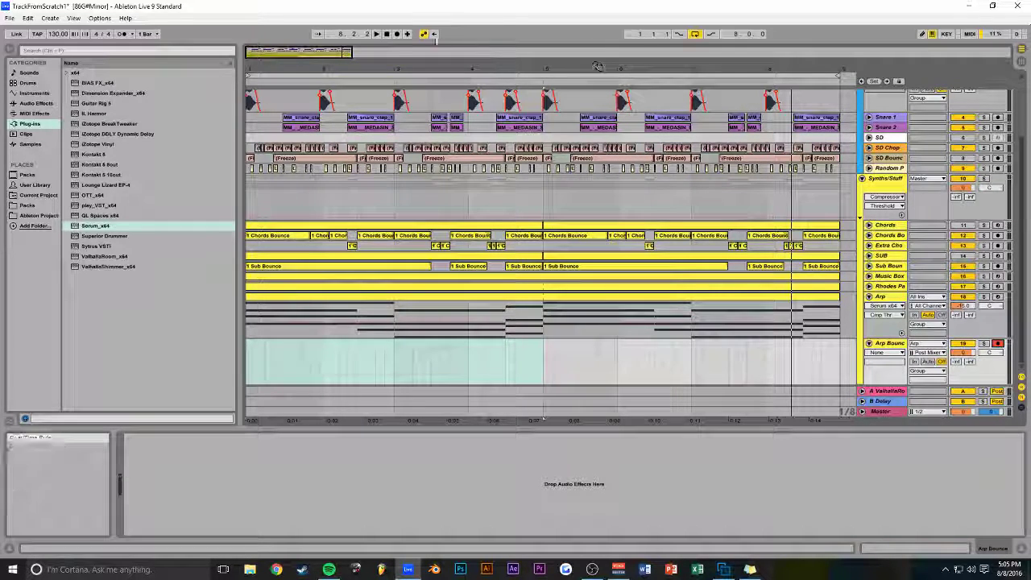
click(696, 35)
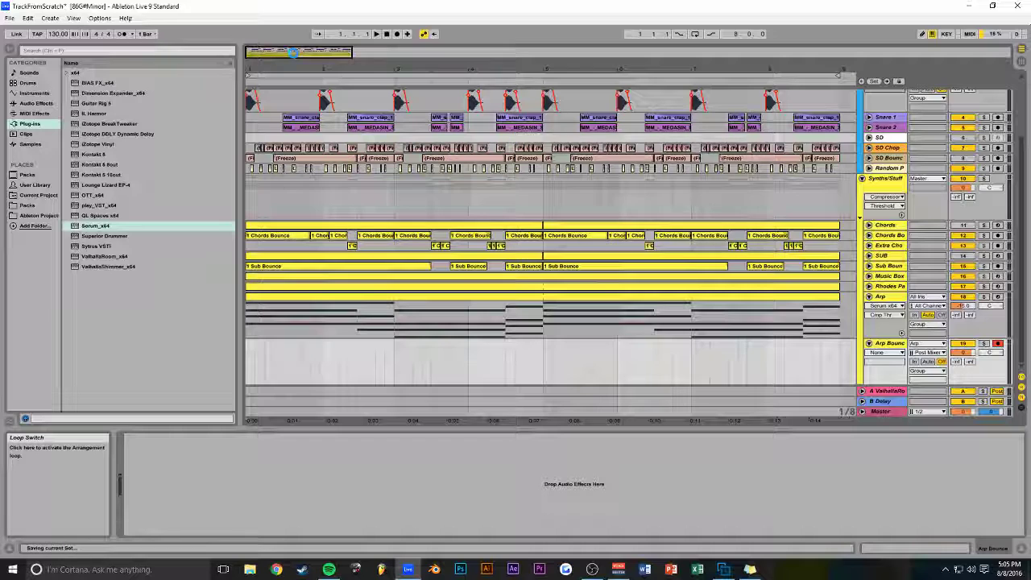
click(396, 34)
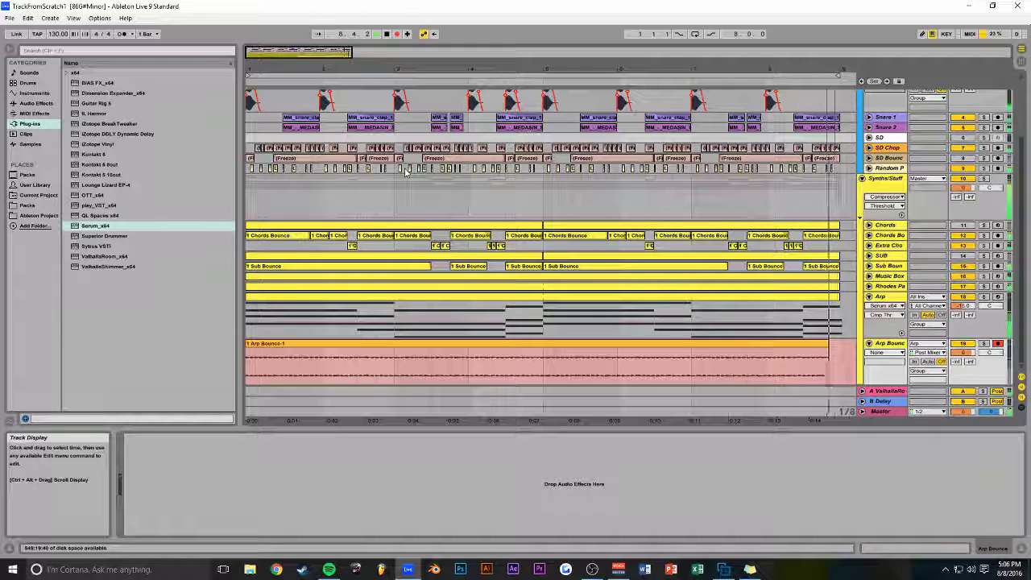
key(space)
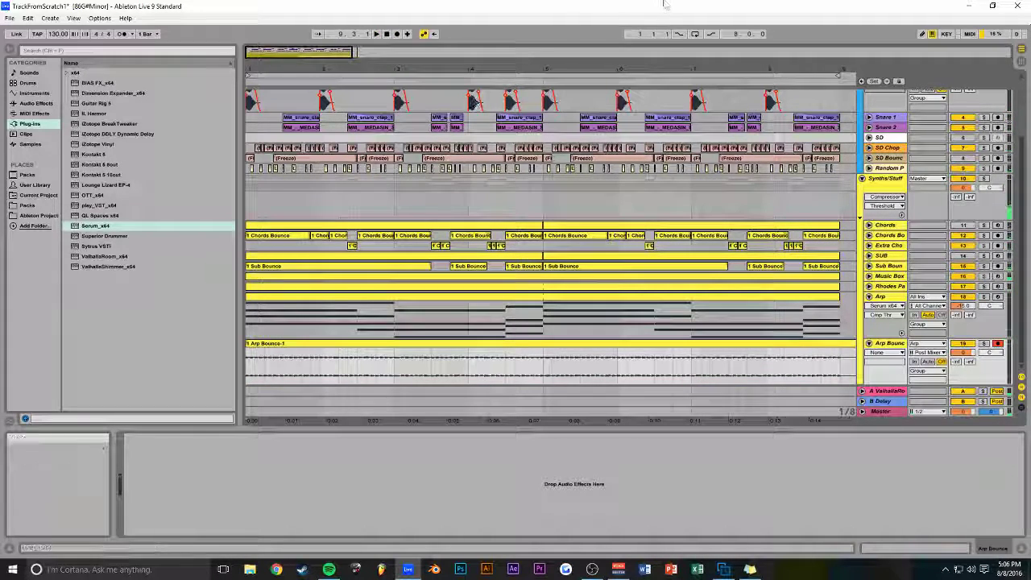
Trim the end of the recorded Arp Bounce clip to bar 9 and disarm the track
drag(307, 53, 307, 36)
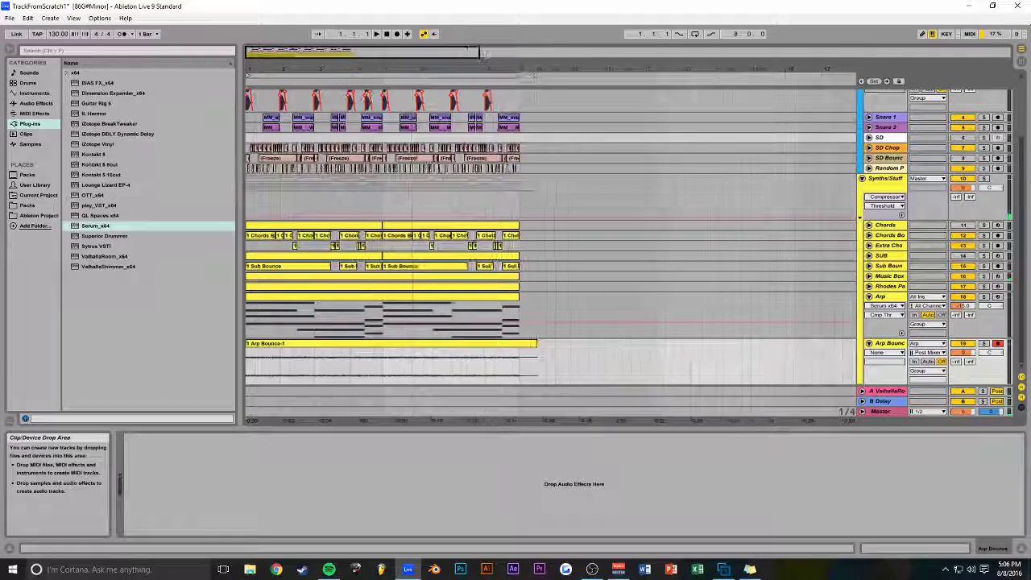
drag(537, 344, 518, 343)
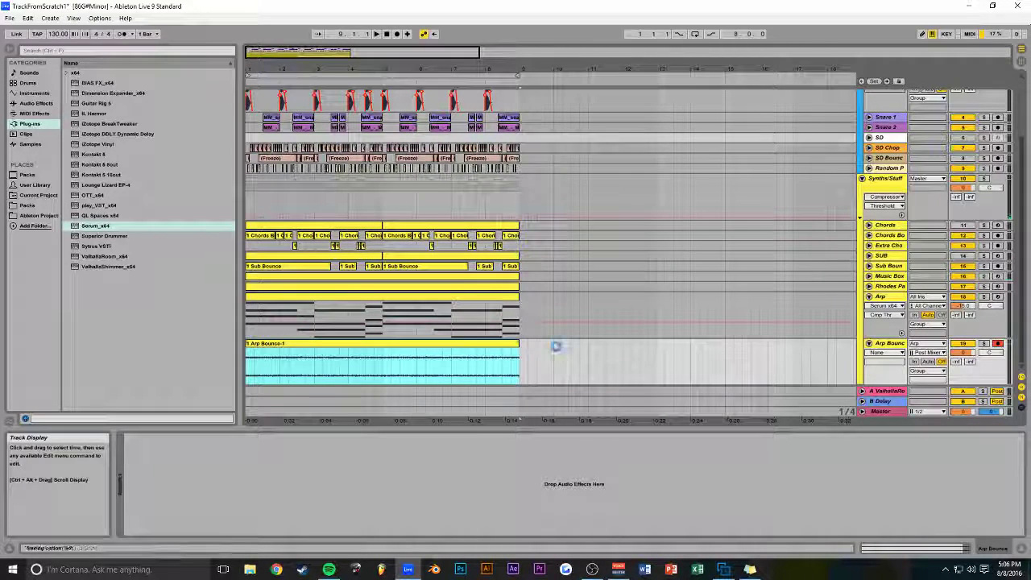
click(999, 344)
Save the set and play the soloed Arp Bounce track with the arrangement loop re-enabled
key(space)
click(985, 344)
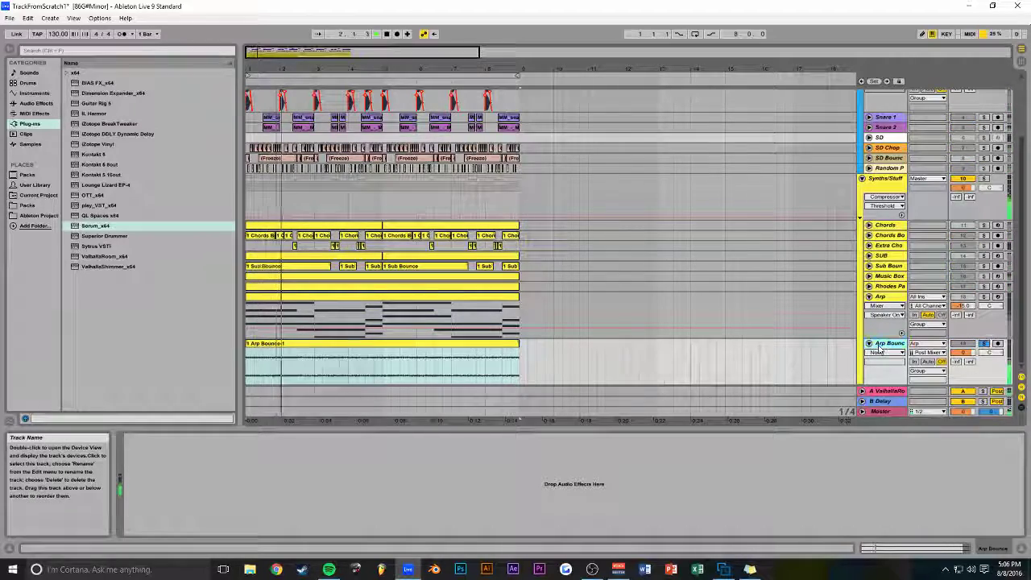
drag(469, 53, 468, 78)
key(ctrl+s)
click(889, 346)
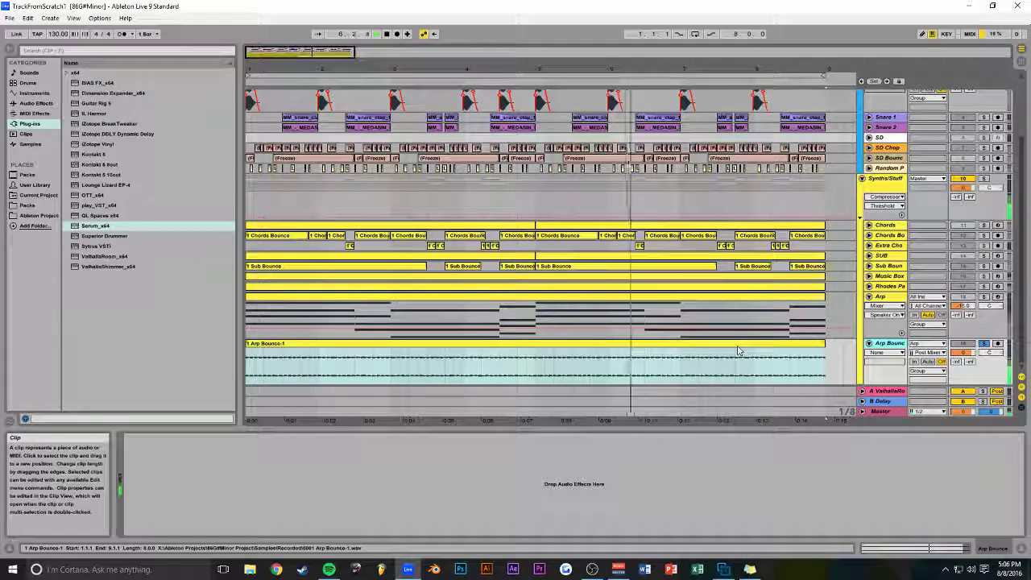
click(695, 34)
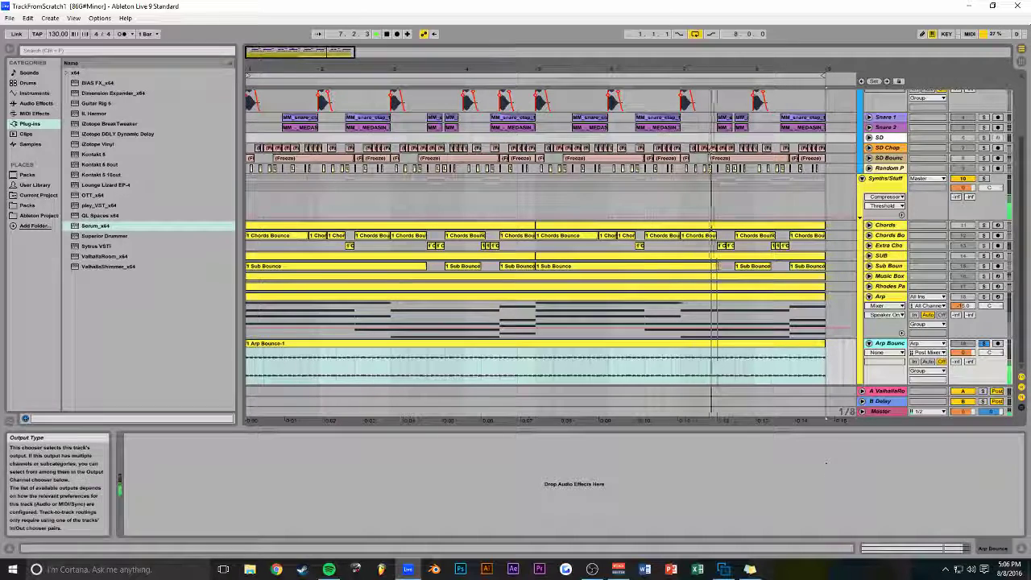
Add EQ Eight to Arp Bounce, make band 1 a low cut and boost band 4 by 1.61 dB at 5.49 kHz
click(34, 103)
drag(92, 143, 343, 355)
click(162, 521)
click(159, 464)
drag(158, 486, 222, 497)
drag(304, 480, 307, 476)
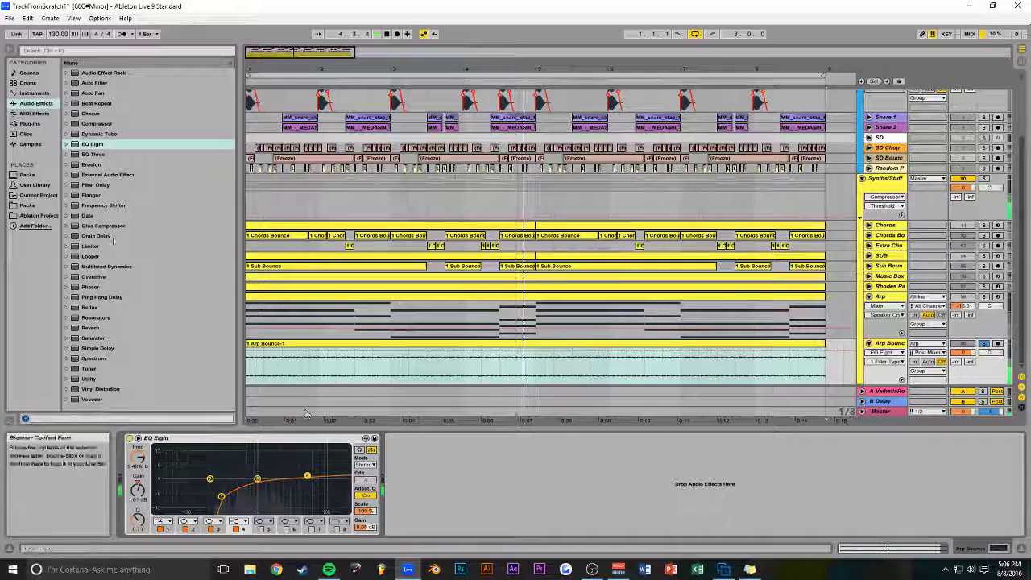
Add Multiband Dynamics after EQ Eight on Arp Bounce and set its low-band input gain to -24 dB
drag(113, 267, 429, 465)
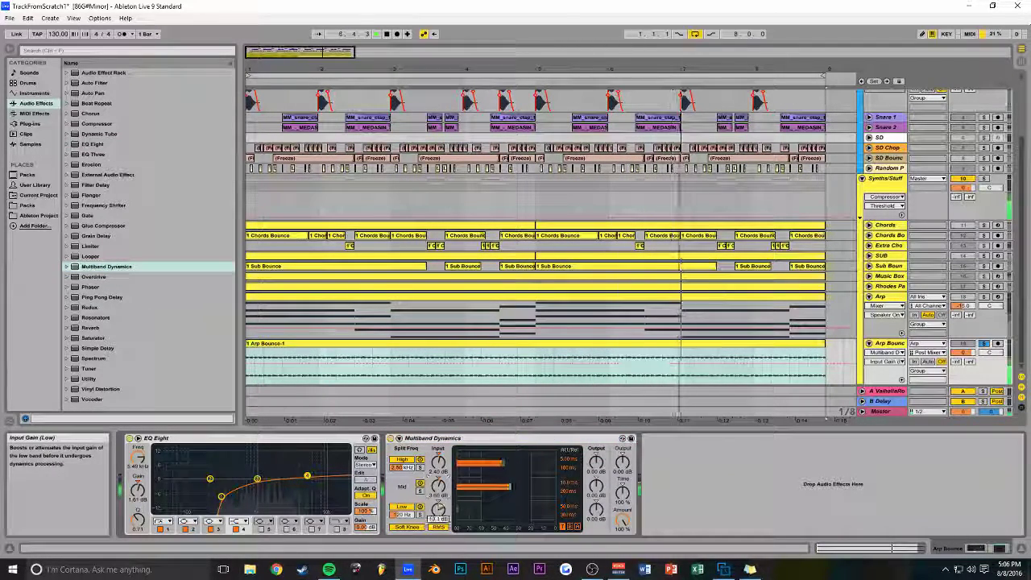
drag(438, 509, 438, 535)
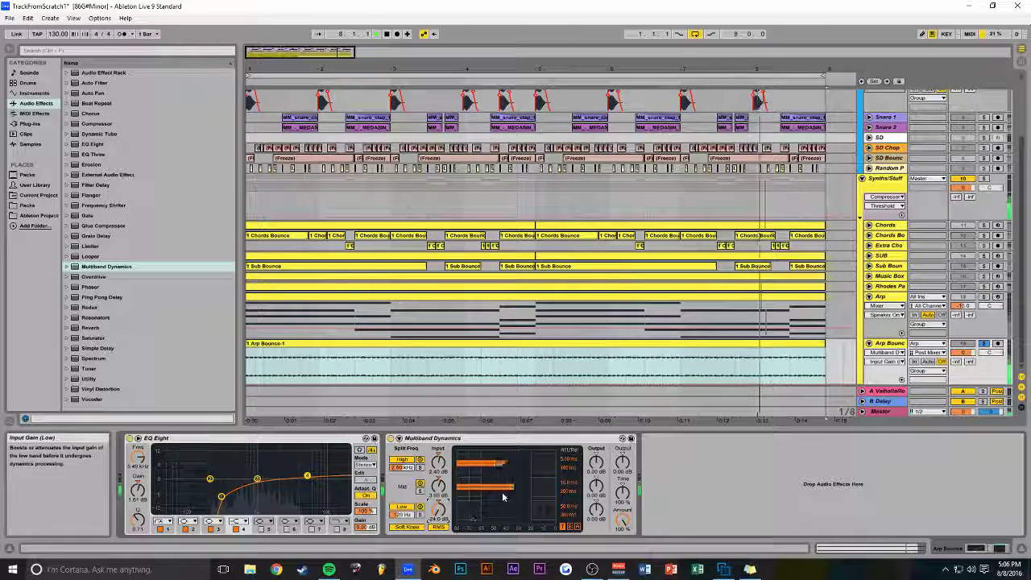
Set the Multiband Dynamics high-band output to 7.30 dB and overall output to -6.00 dB, with Arp Bounce unsoloed
drag(596, 463, 623, 465)
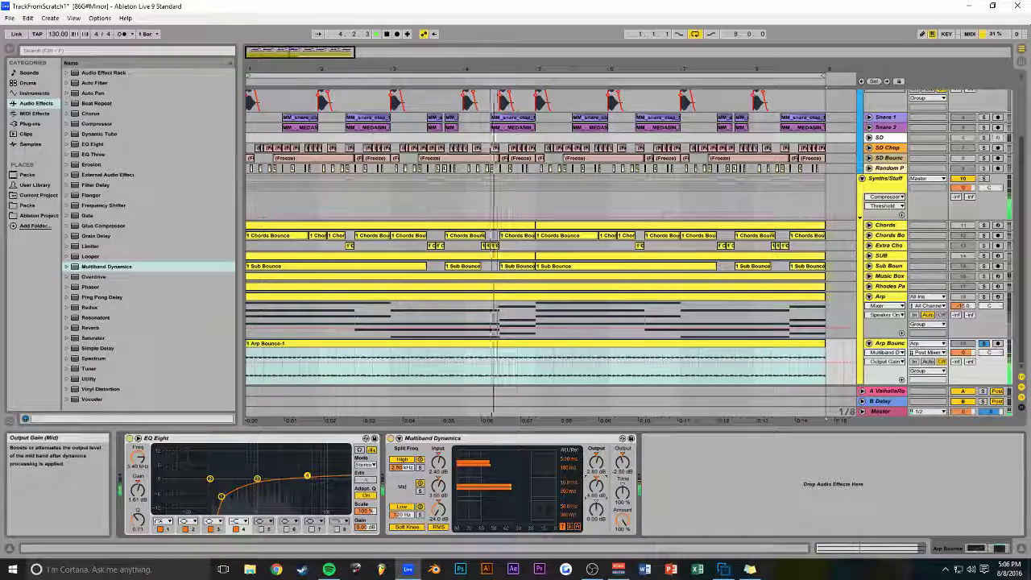
drag(596, 463, 596, 460)
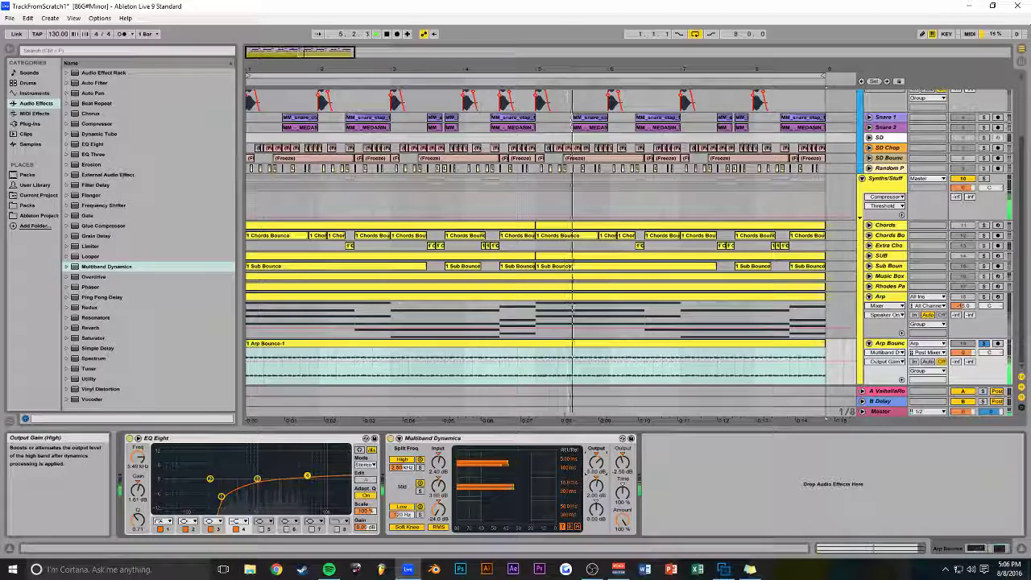
click(983, 344)
drag(621, 468, 621, 477)
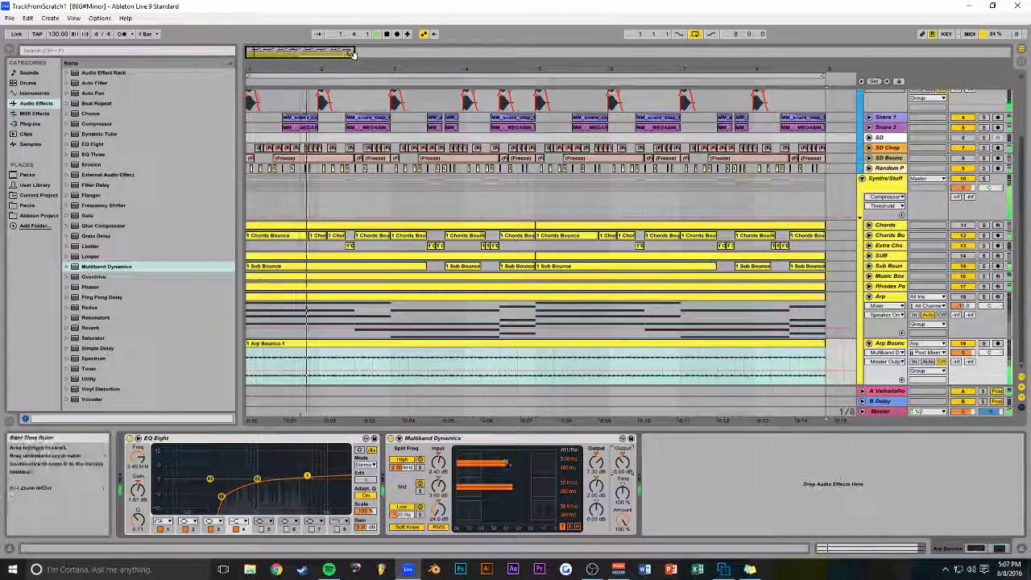
Fold the Drums and Synths/Stuff groups in the arrangement, play the full loop and stop playback
drag(353, 54, 447, 53)
scroll(598, 178, up, 1)
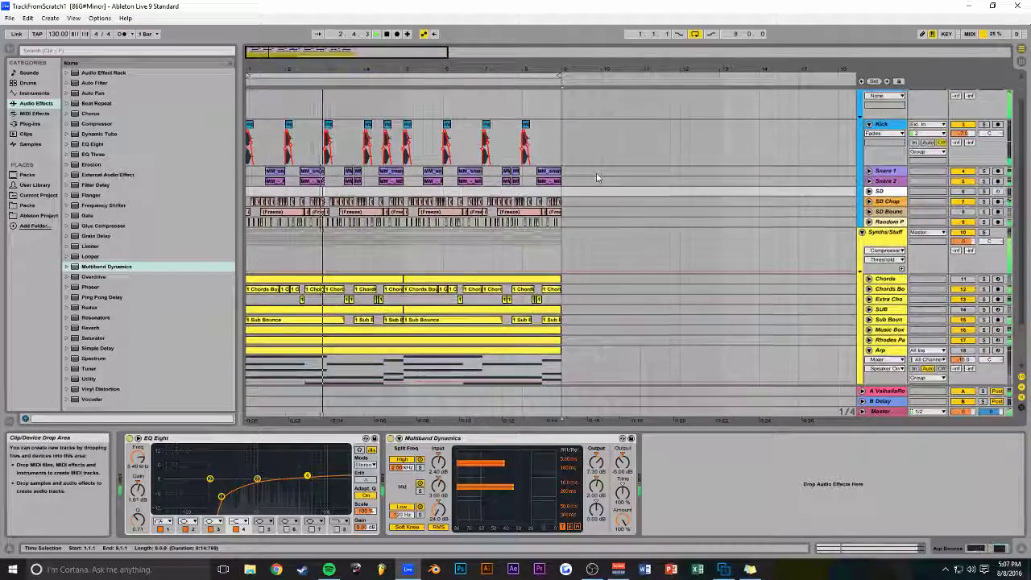
scroll(629, 181, up, 1)
click(862, 104)
click(862, 124)
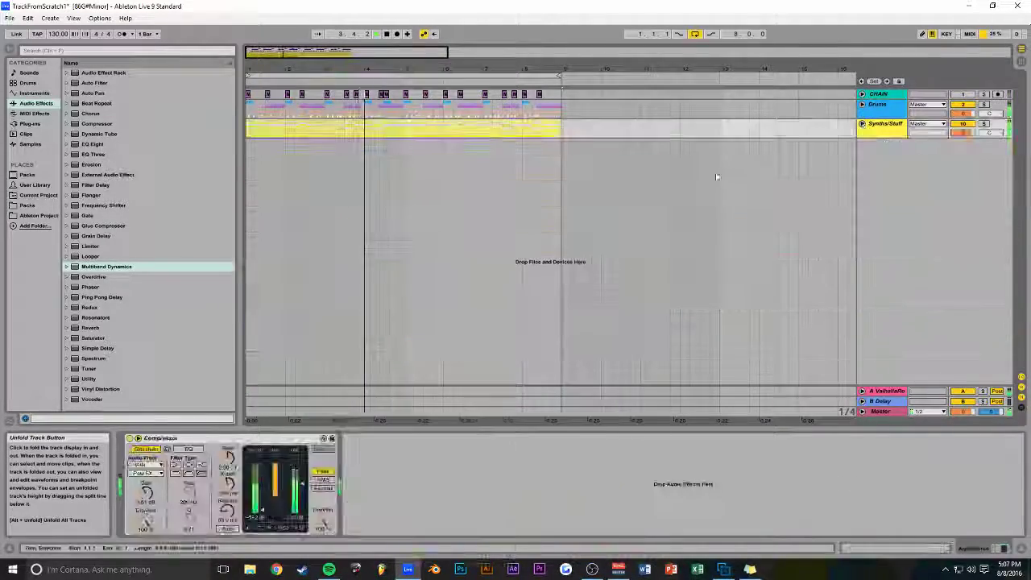
drag(447, 52, 364, 51)
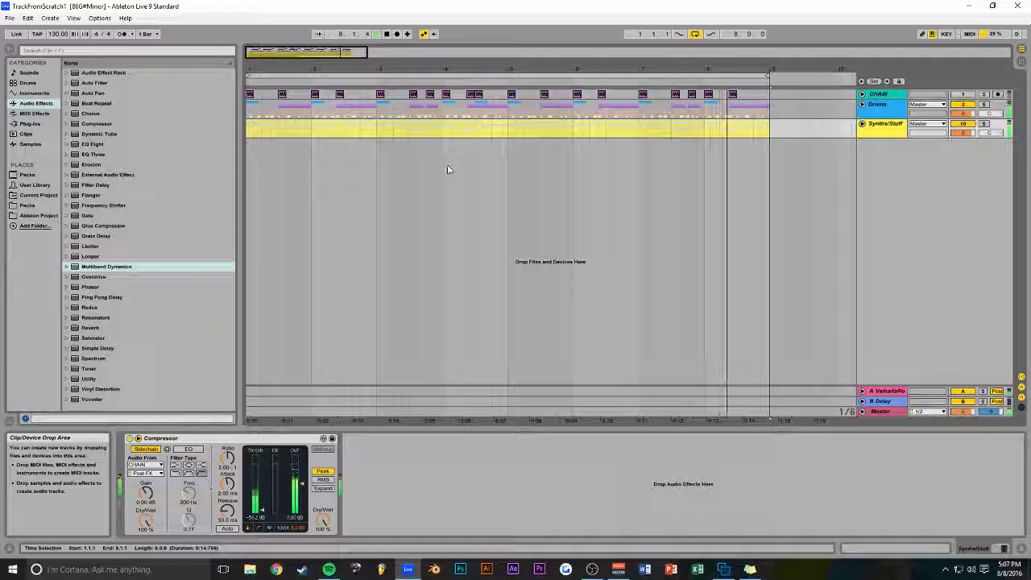
key(space)
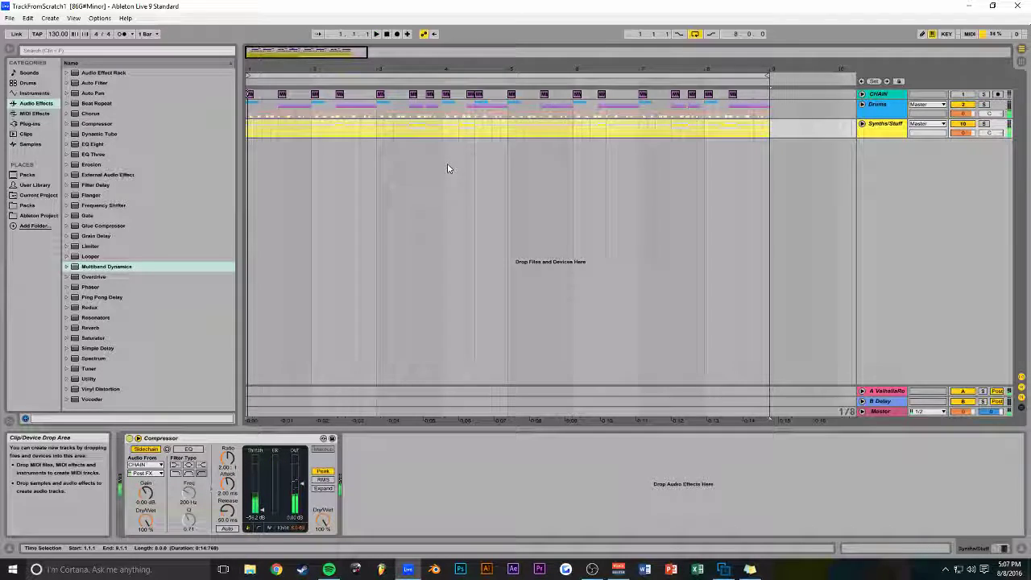